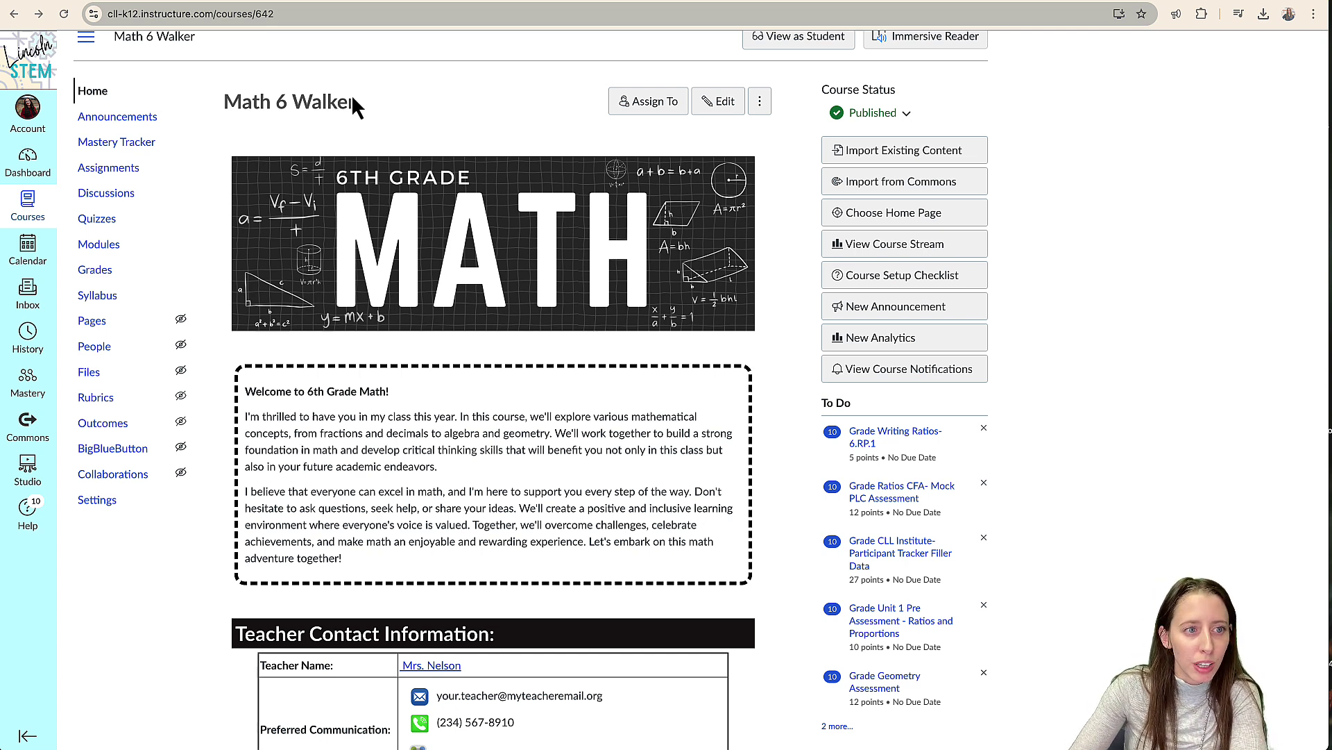
# Step: Open the Math 6 Walker Mastery Tracker and show the student mastery grid by standard
pyautogui.scroll(-1, 149, 123)
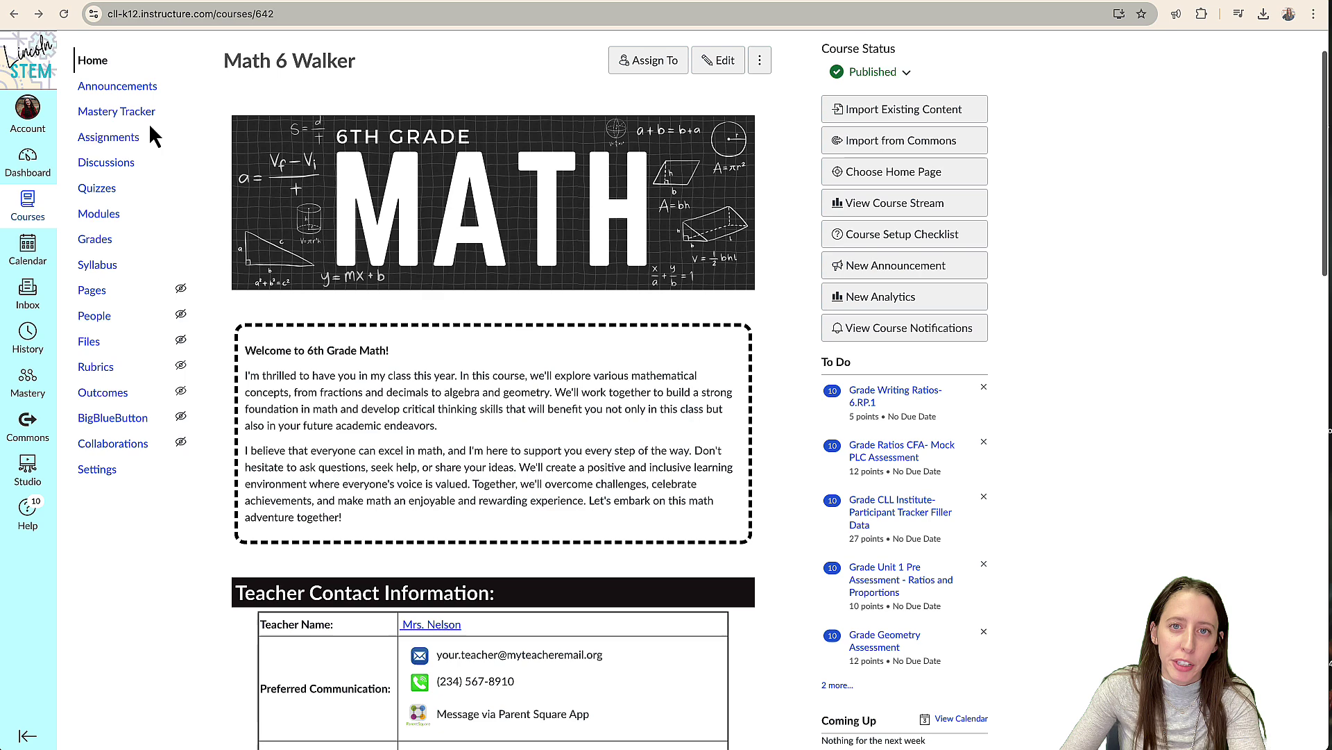
pyautogui.scroll(2, 147, 124)
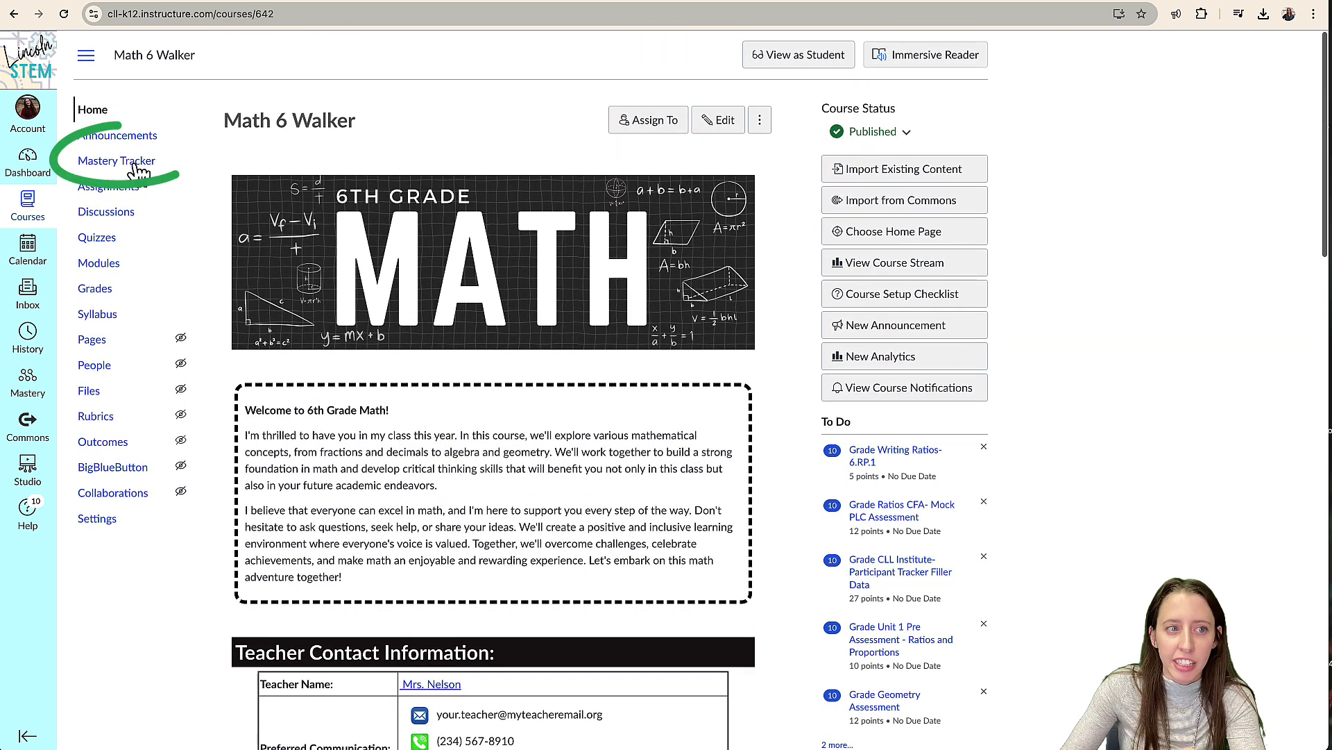
pyautogui.click(139, 167)
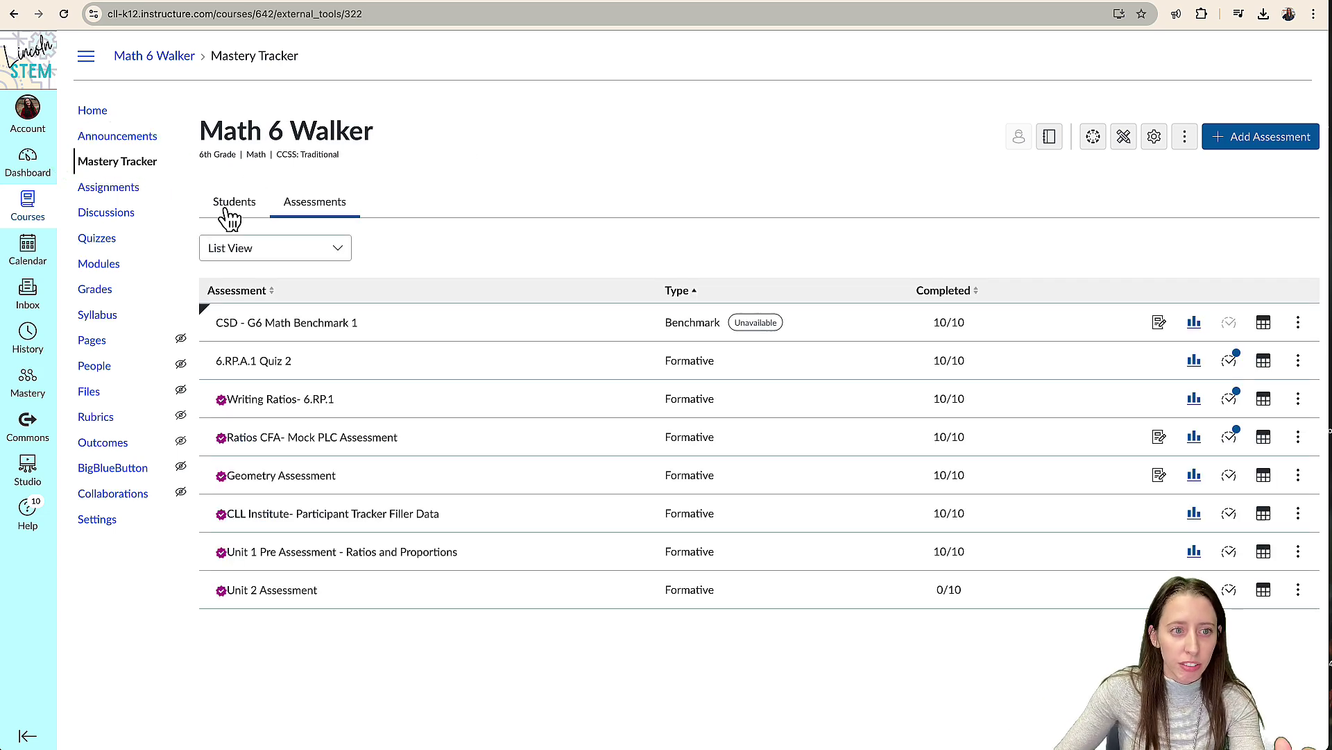
pyautogui.click(226, 213)
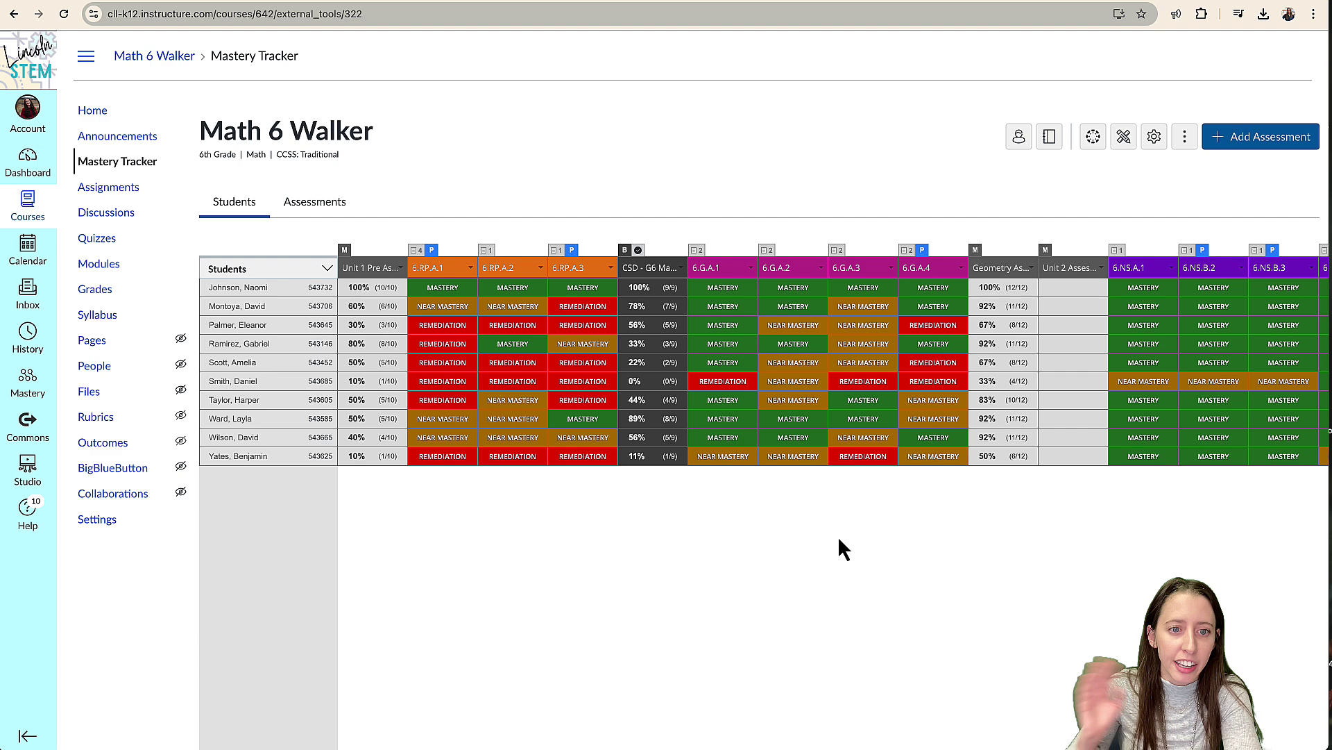
# Step: Show the Assessments grouped by standard, then switch them back to List View
pyautogui.click(320, 210)
pyautogui.click(339, 247)
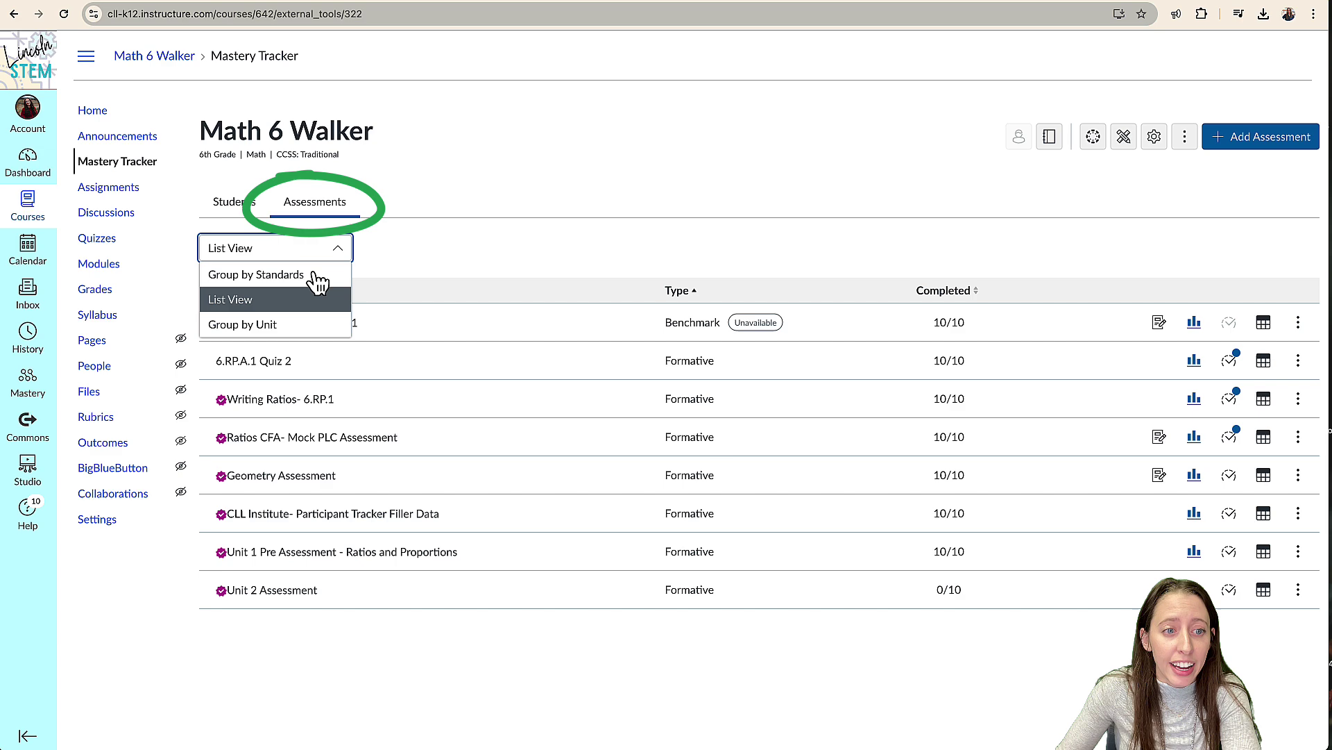
pyautogui.click(303, 275)
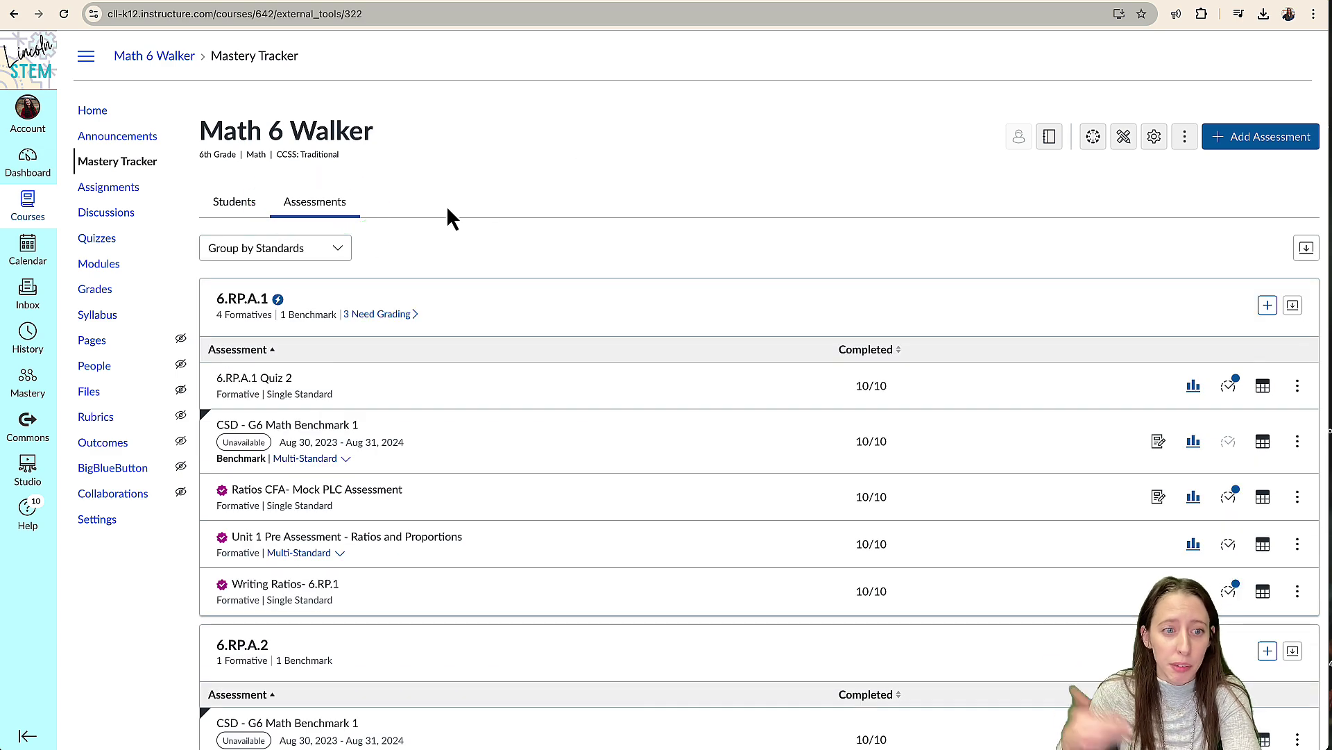
pyautogui.scroll(-4, 444, 377)
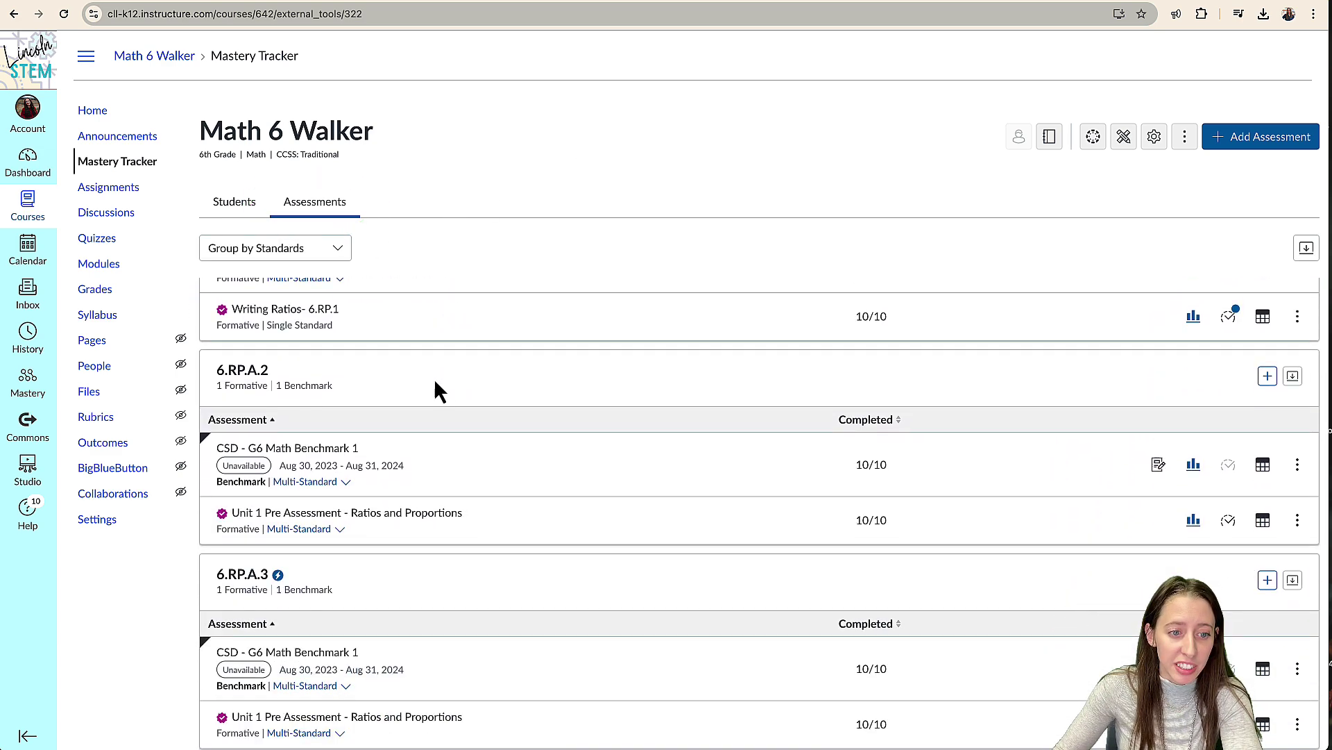
pyautogui.scroll(4, 324, 385)
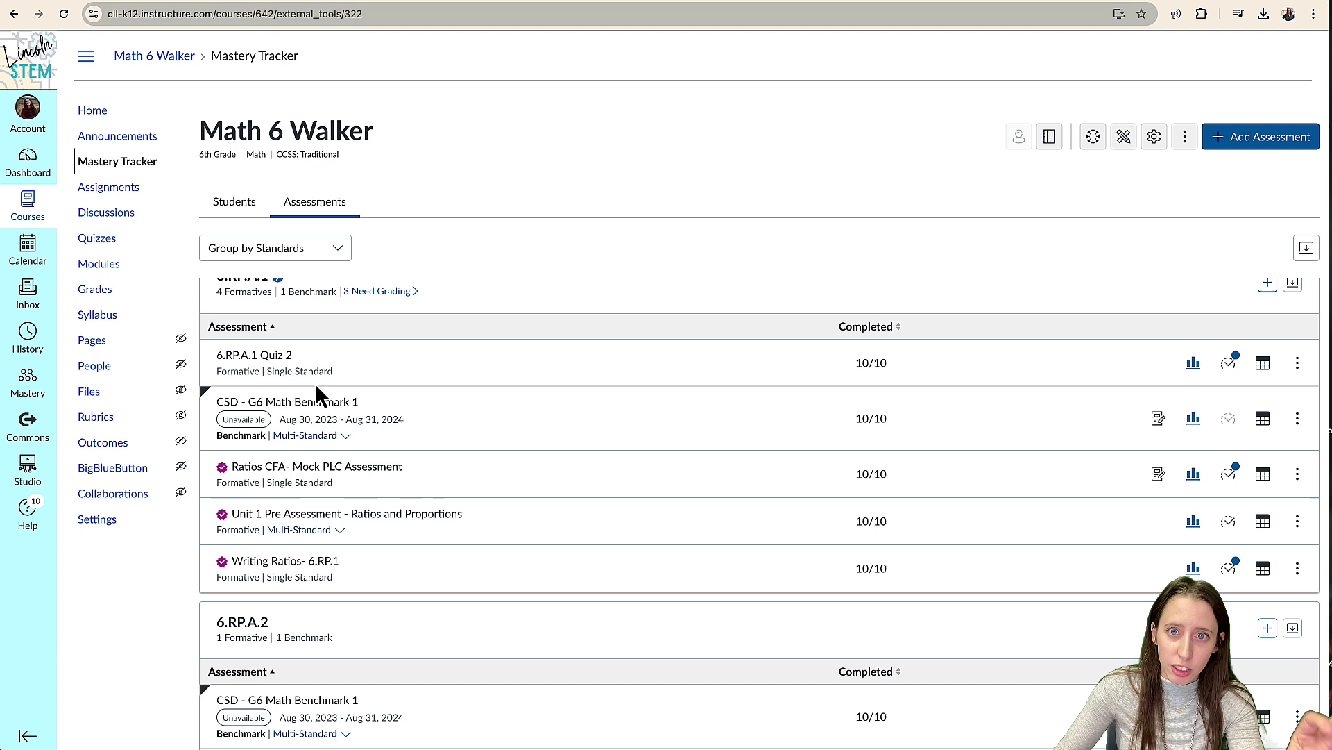
pyautogui.scroll(-4, 315, 383)
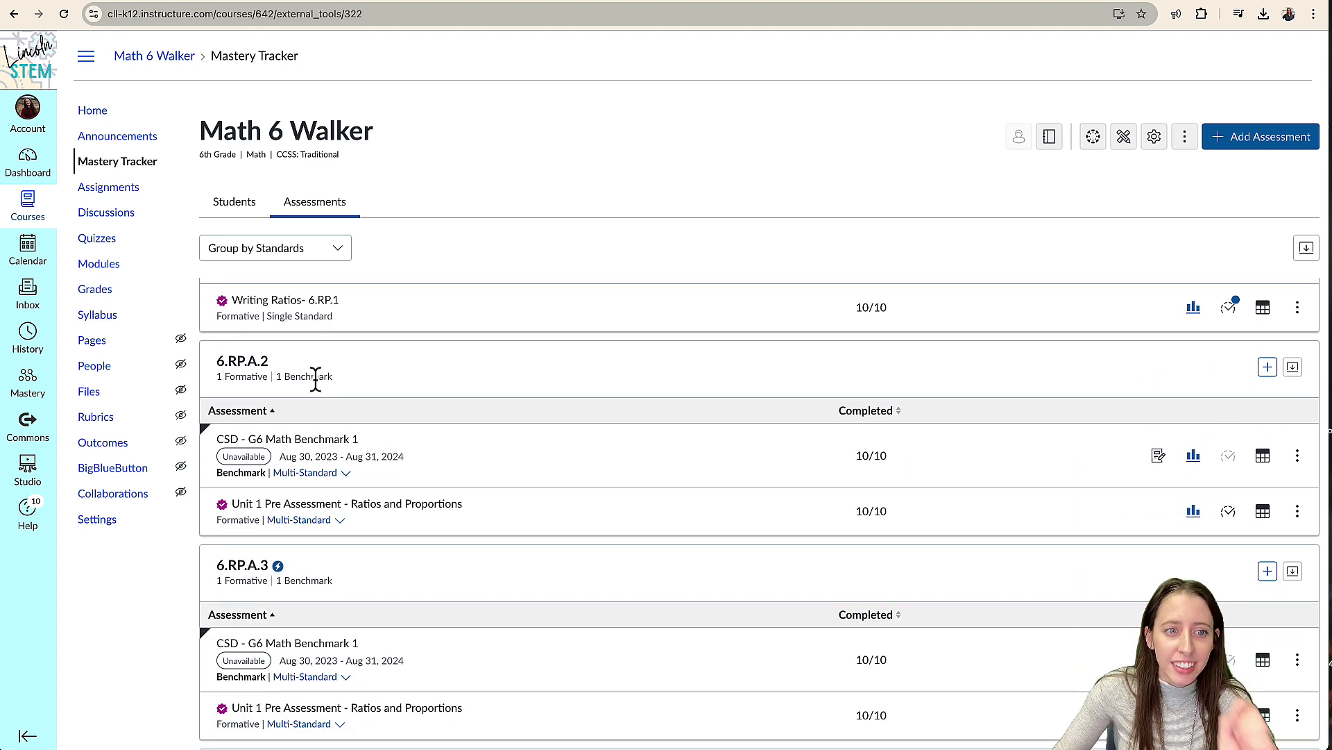
pyautogui.click(339, 251)
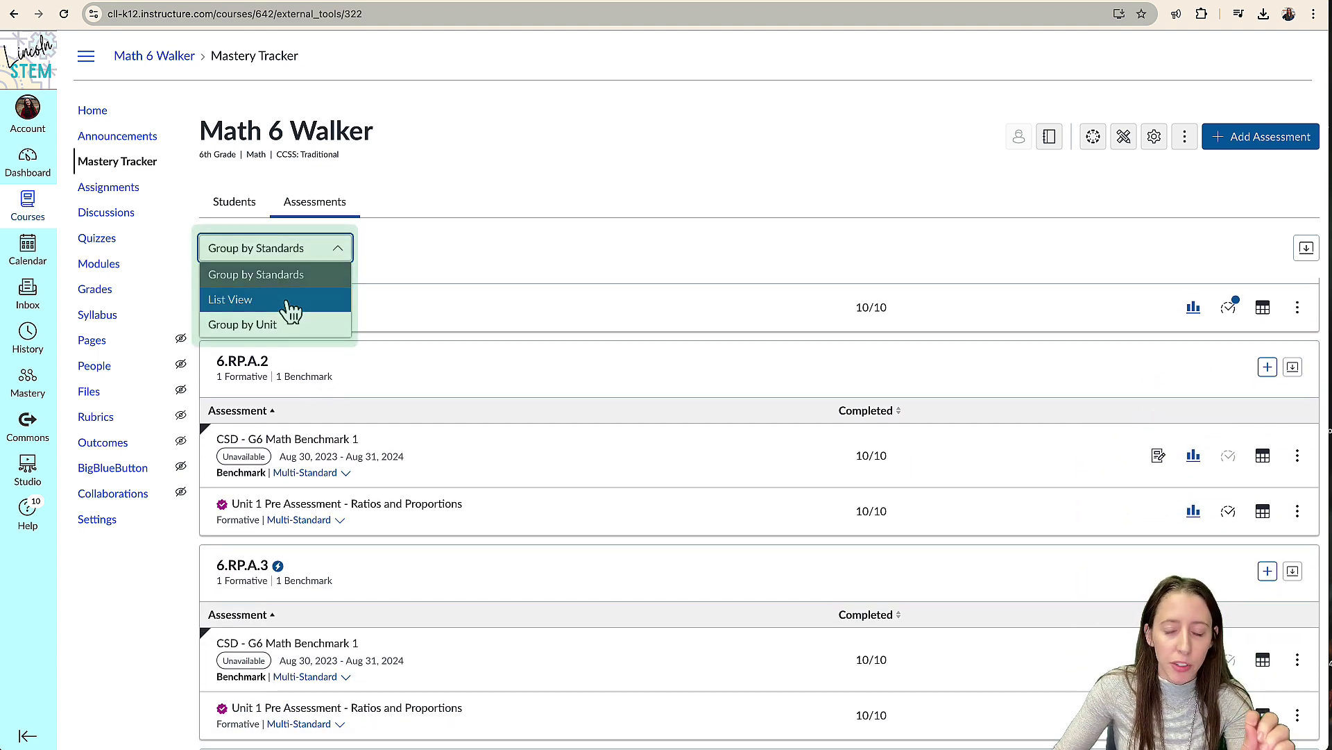
pyautogui.click(291, 305)
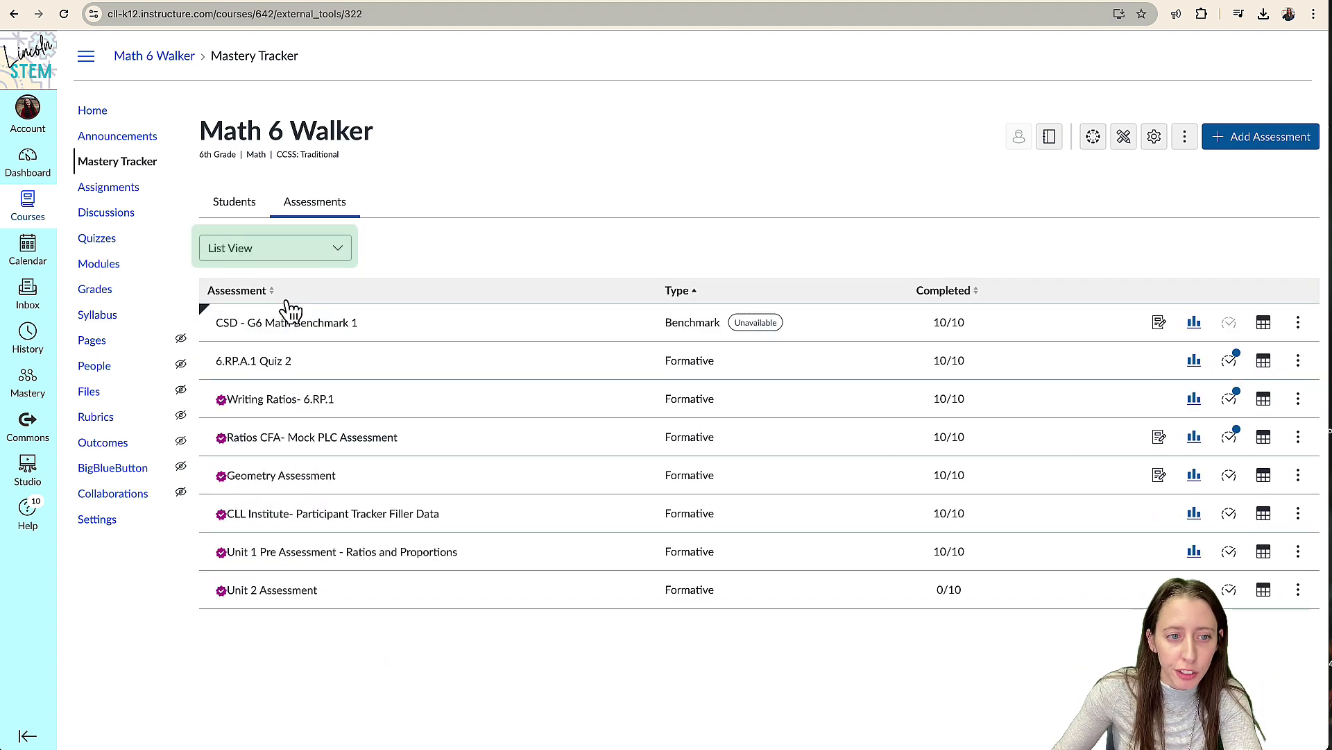
# Step: Open the Ratios CFA- Mock PLC Assessment report limited to My Trackers
pyautogui.click(1196, 438)
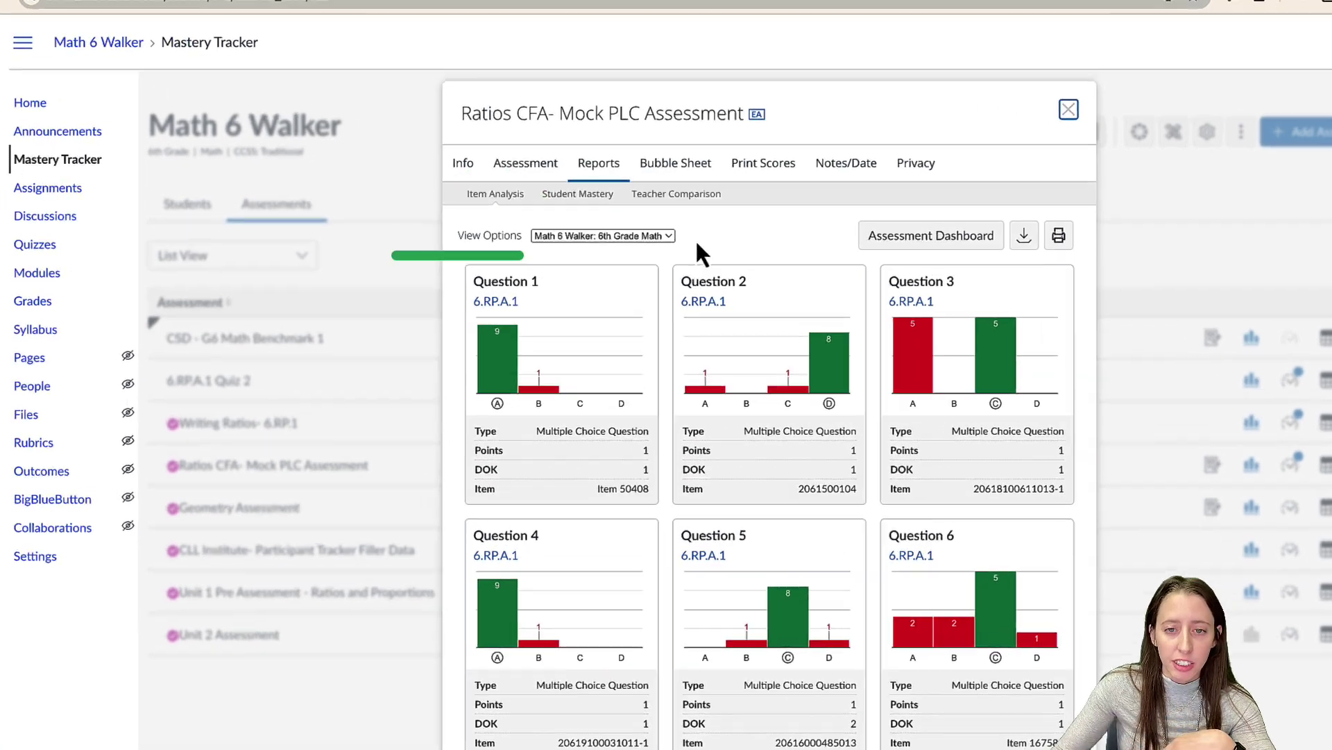
pyautogui.click(665, 231)
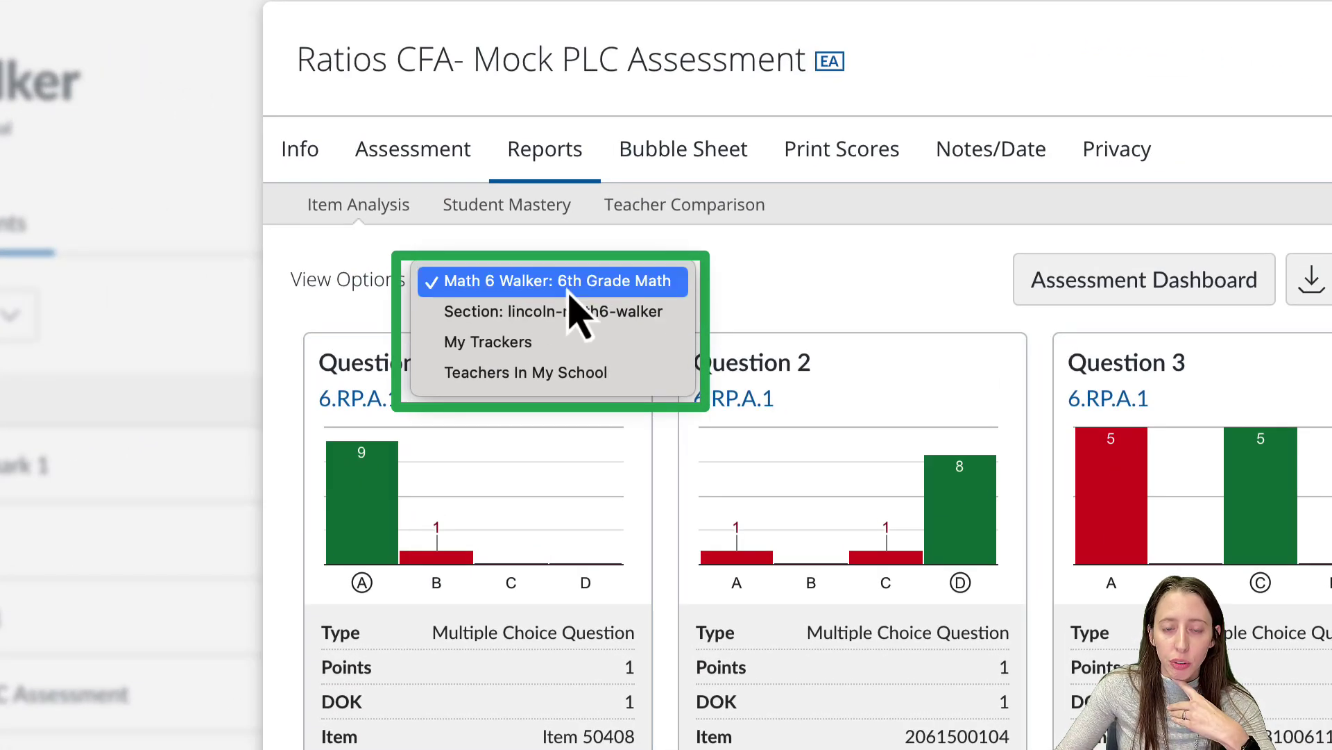
pyautogui.click(569, 343)
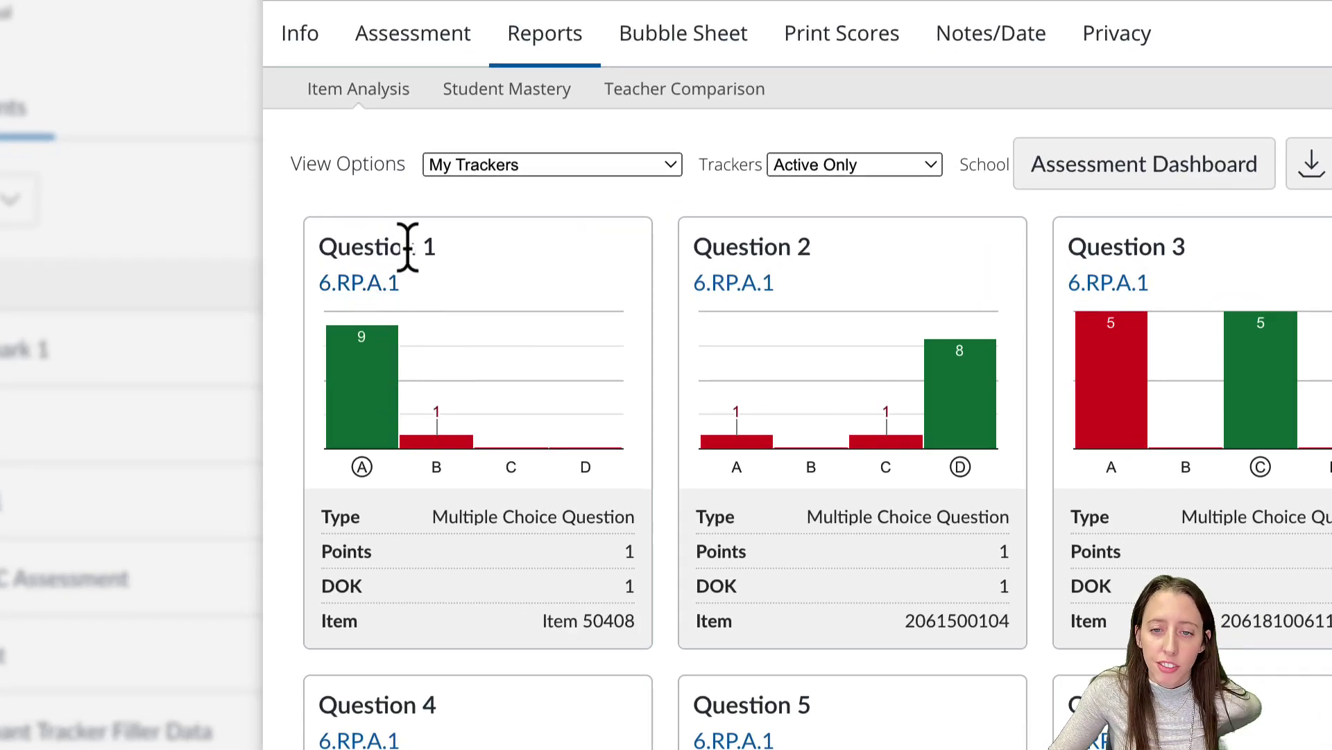
# Step: Check which students chose answers A and B on Question 1
pyautogui.click(358, 362)
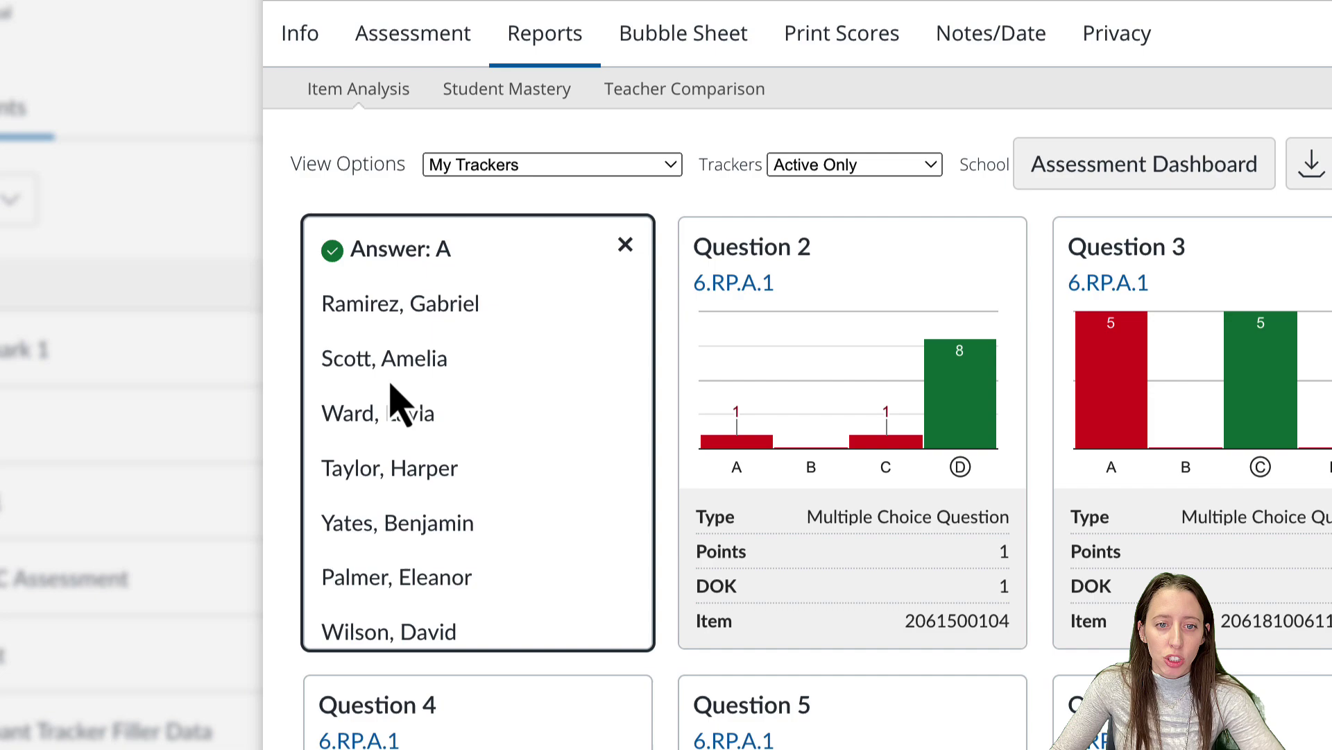
pyautogui.click(616, 261)
pyautogui.click(448, 444)
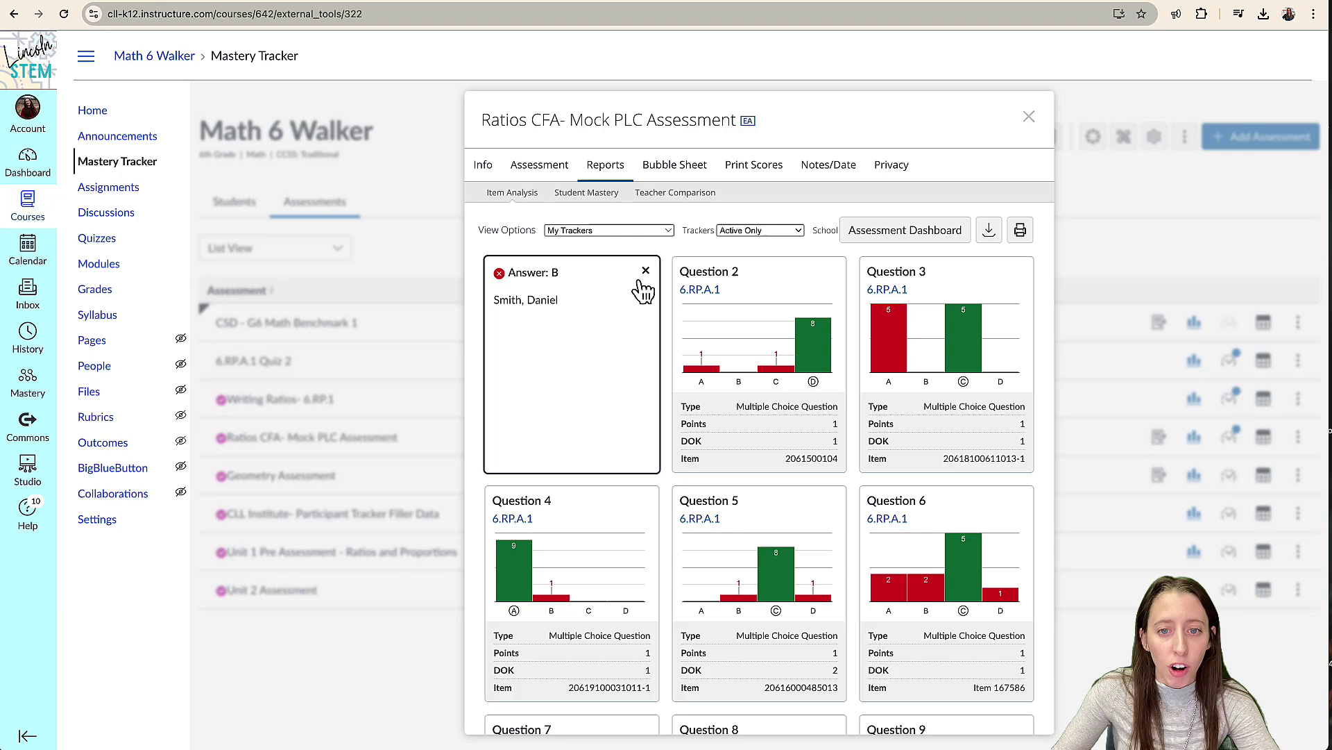
pyautogui.click(646, 271)
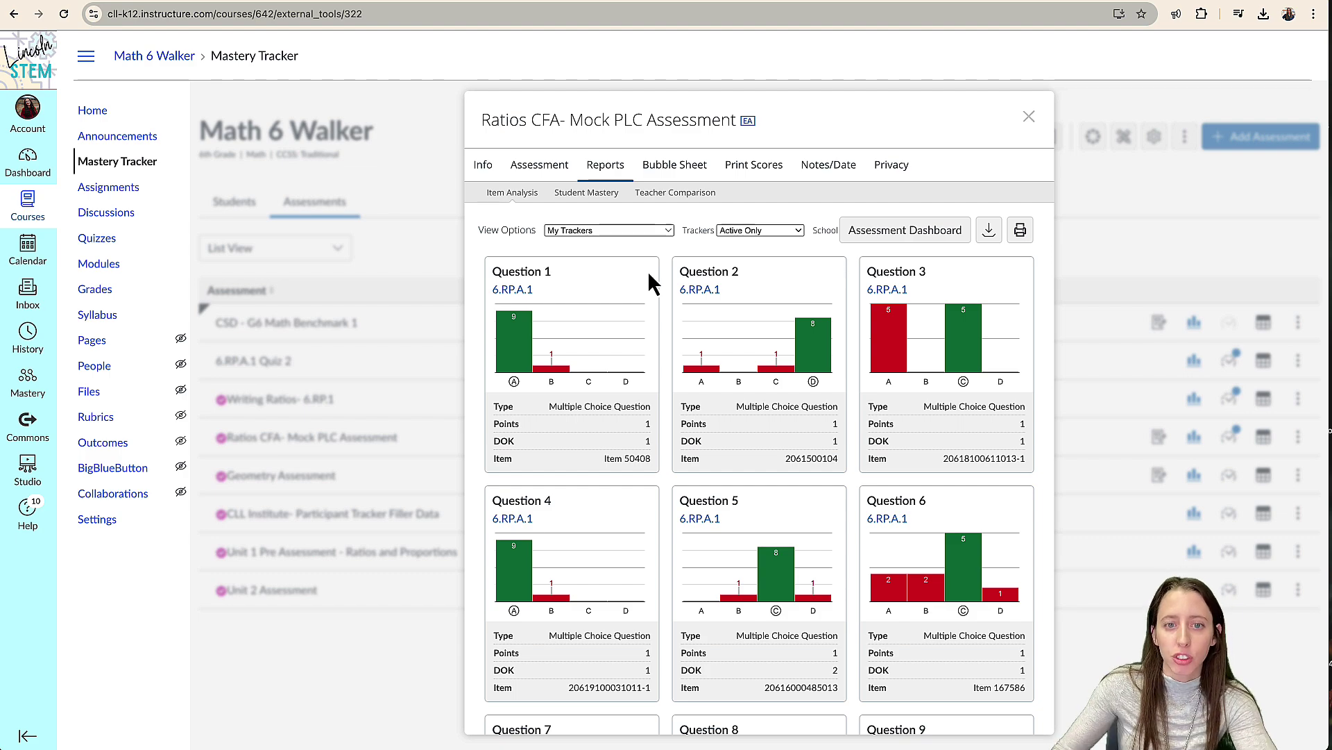
# Step: Set View Options to Teachers In My School and check Question 1's answer B students
pyautogui.click(639, 233)
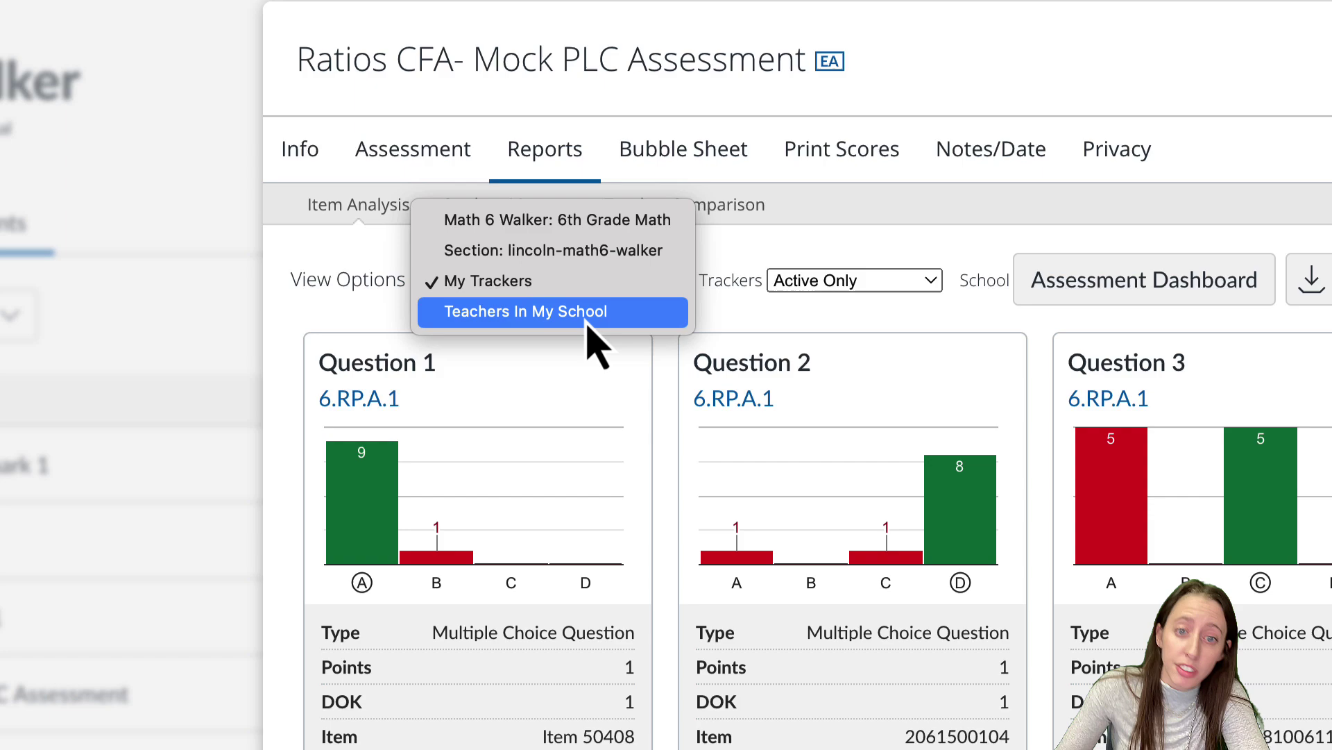
pyautogui.click(587, 321)
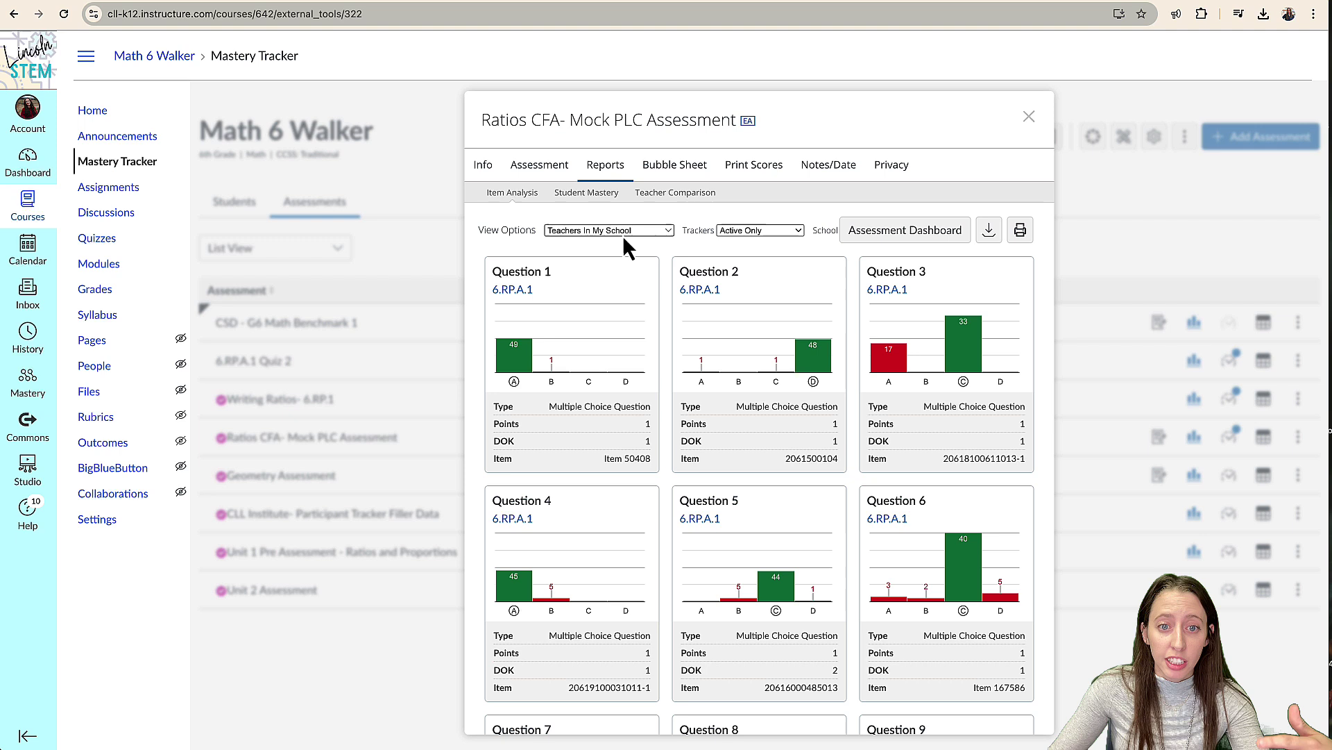
pyautogui.click(620, 232)
pyautogui.click(616, 223)
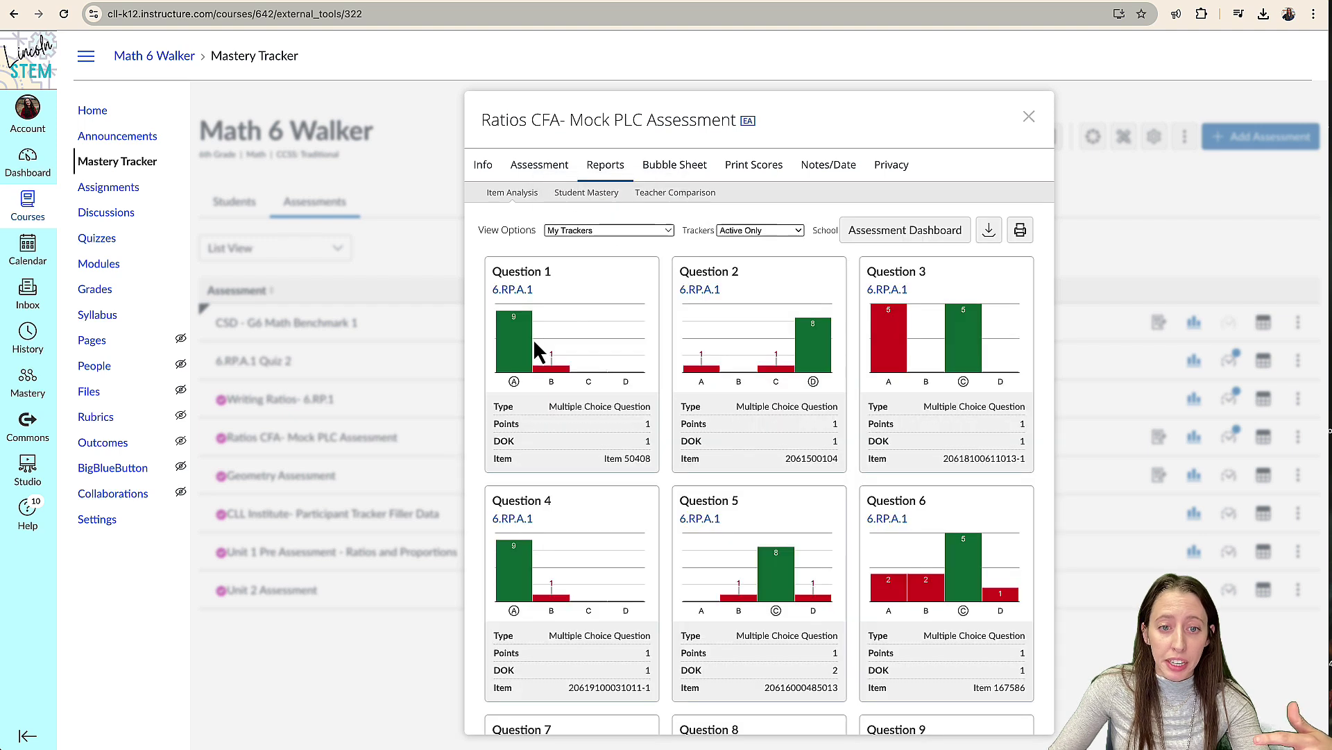
pyautogui.click(610, 233)
pyautogui.click(595, 250)
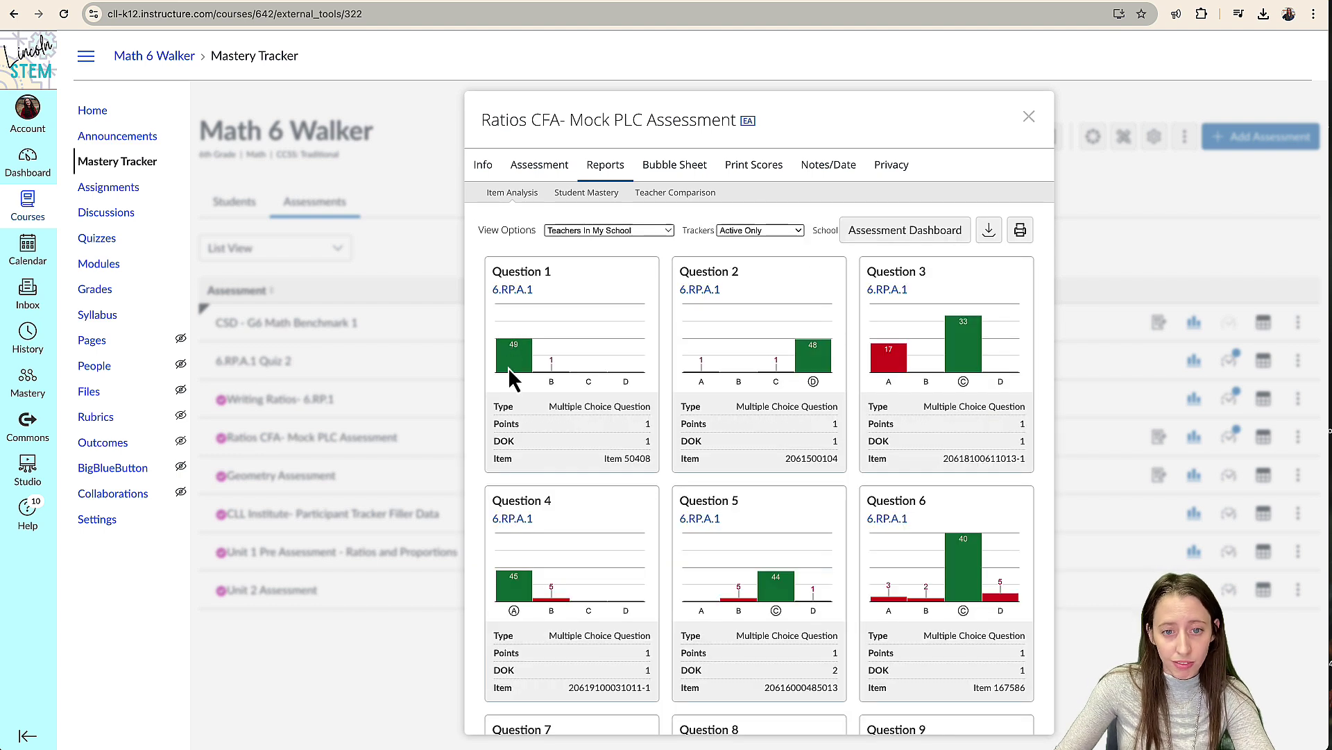
pyautogui.click(544, 371)
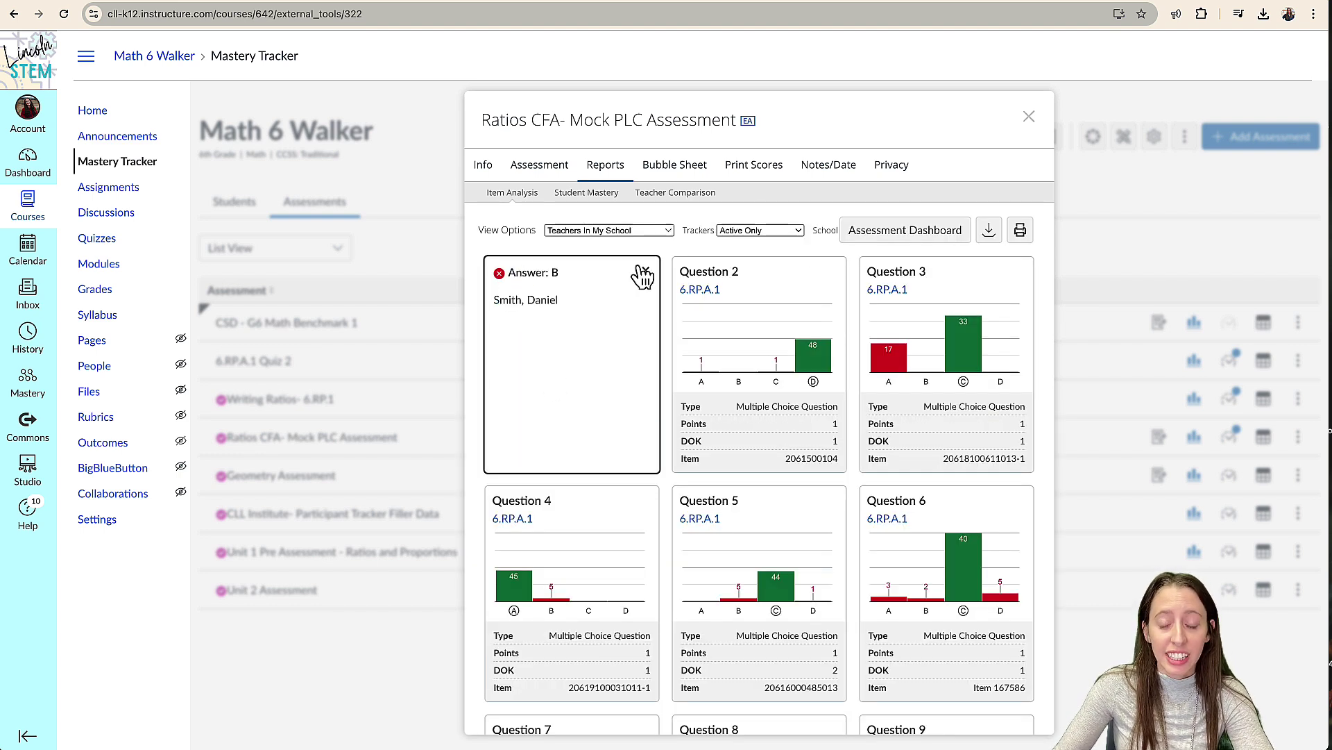
pyautogui.click(646, 270)
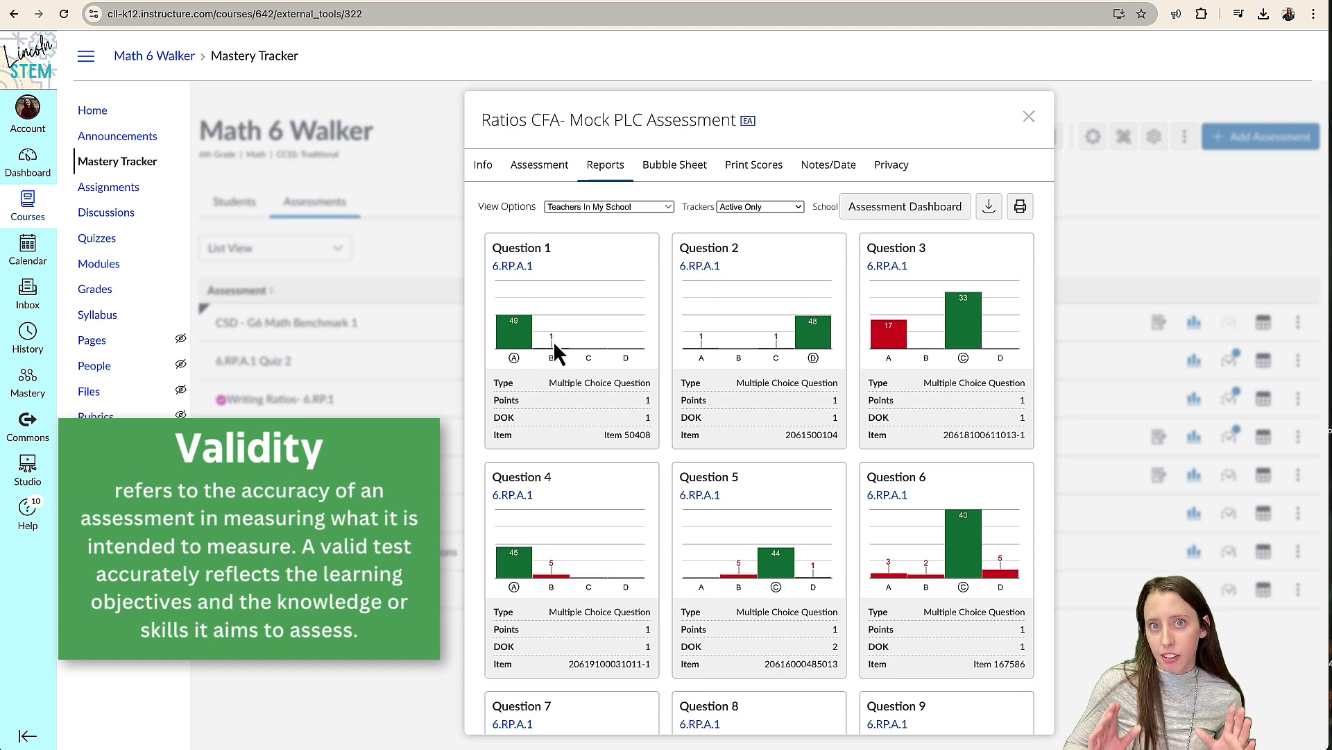
pyautogui.scroll(-5, 561, 384)
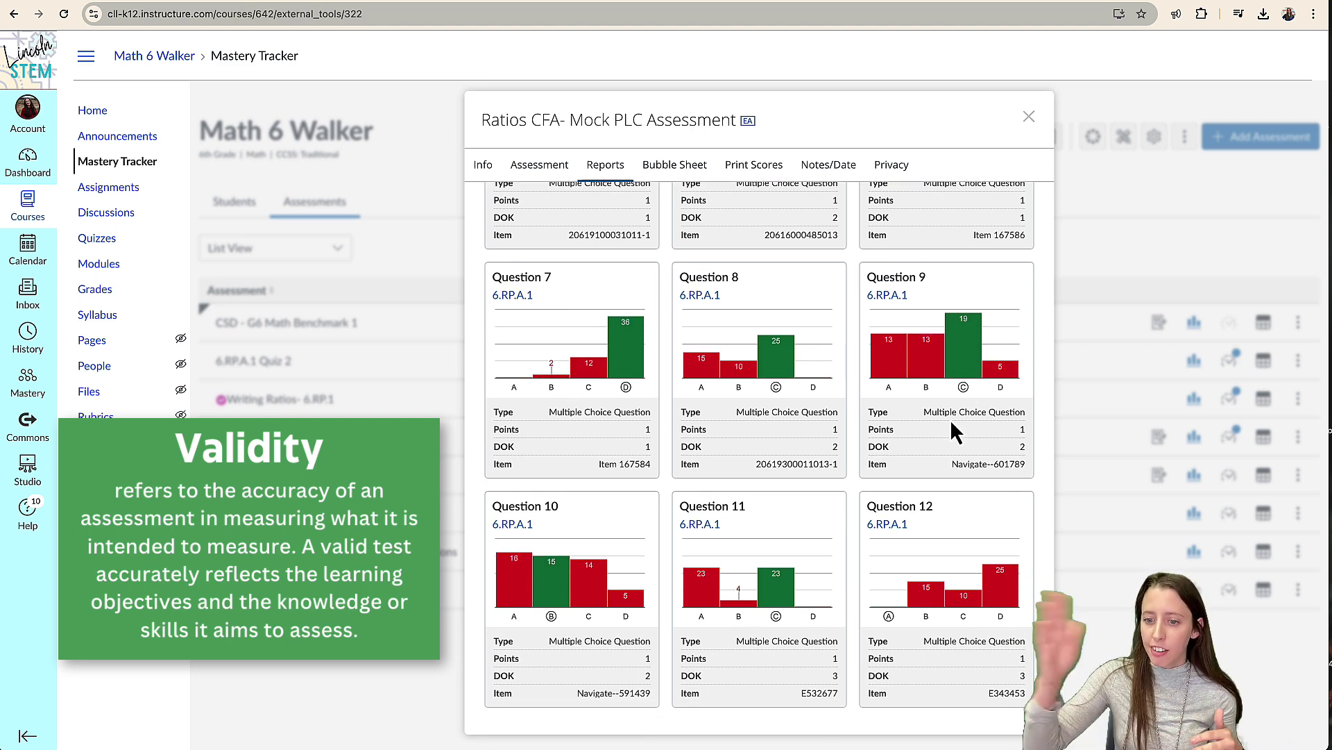
pyautogui.scroll(1, 717, 431)
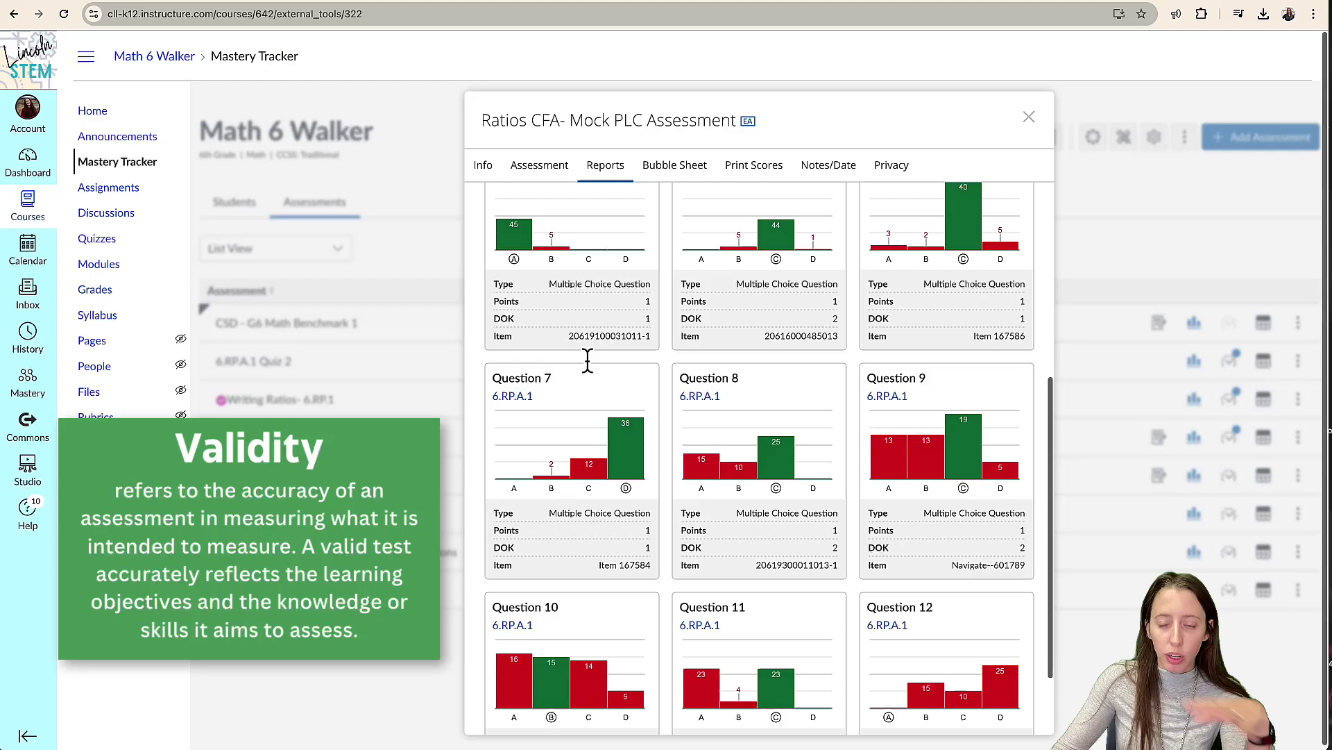
pyautogui.scroll(3, 611, 367)
pyautogui.scroll(-4, 856, 477)
pyautogui.scroll(5, 856, 477)
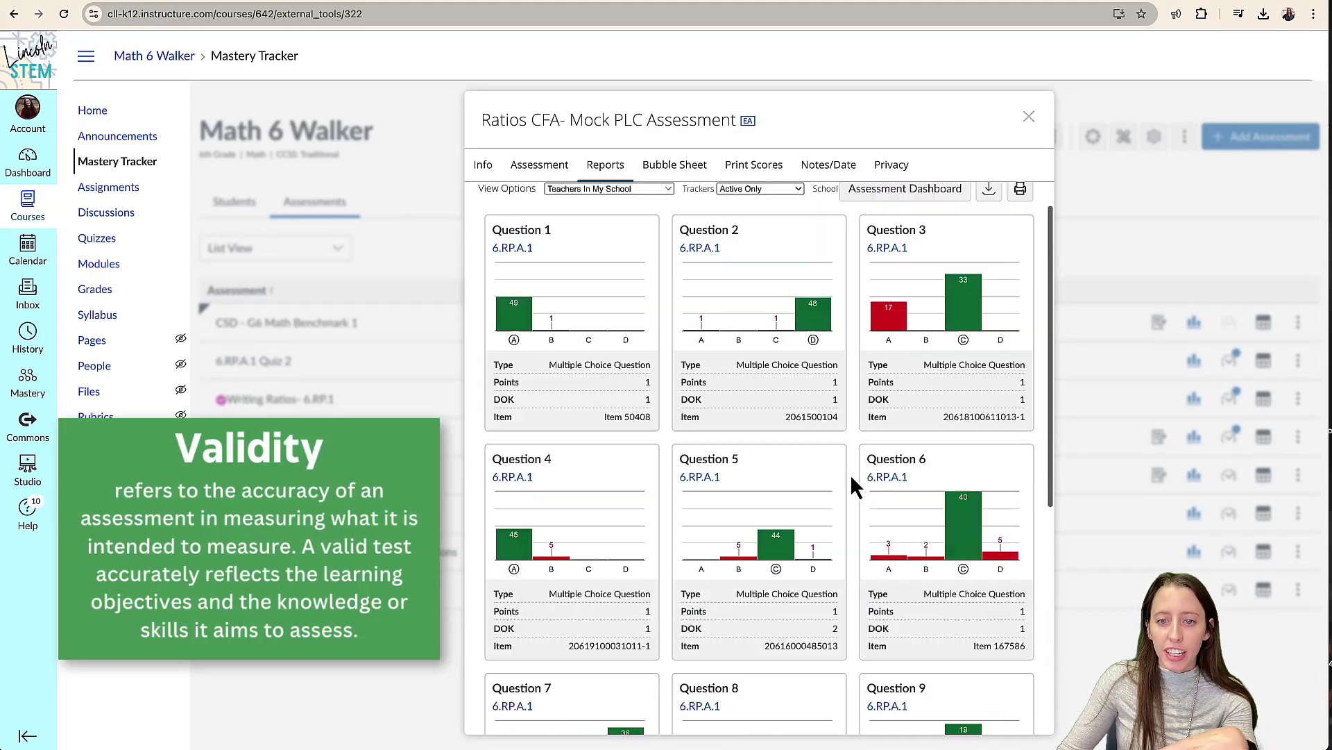
pyautogui.scroll(1, 851, 473)
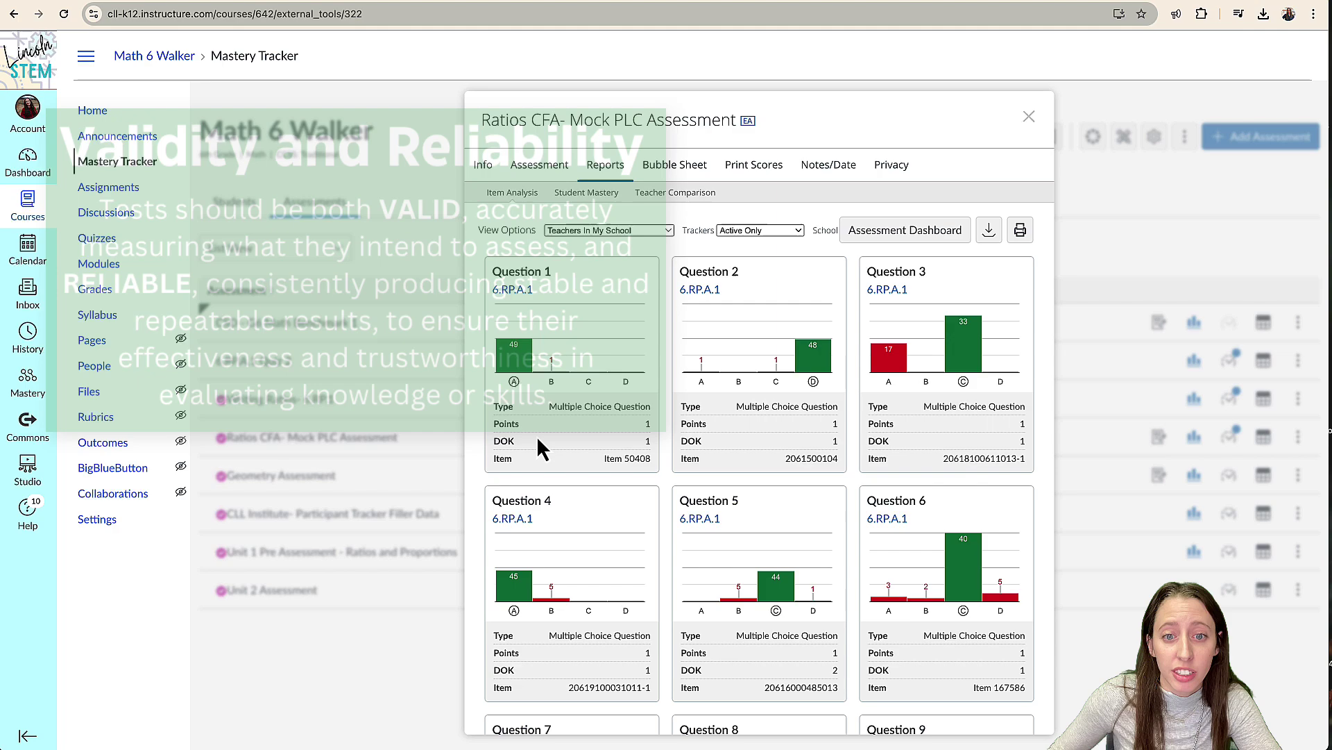
pyautogui.scroll(-2, 536, 442)
pyautogui.scroll(2, 535, 438)
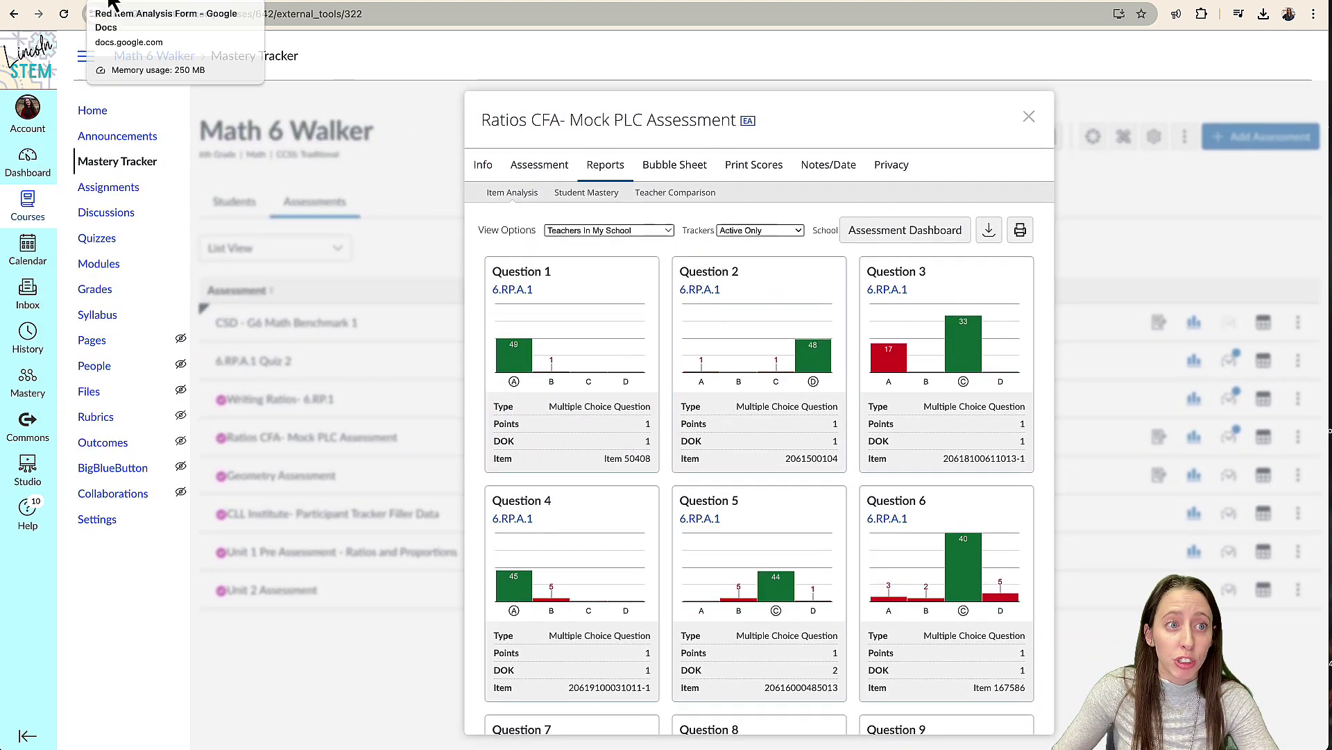
pyautogui.click(122, 8)
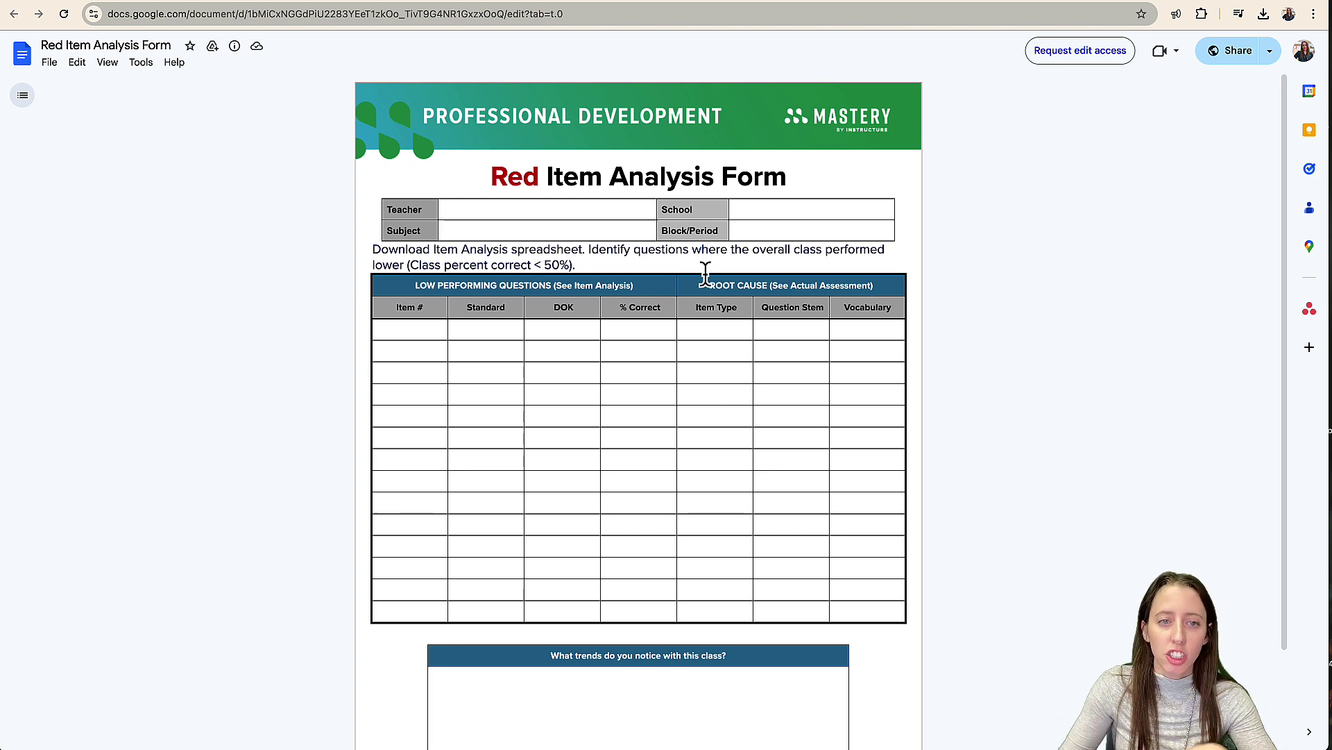
pyautogui.click(199, 8)
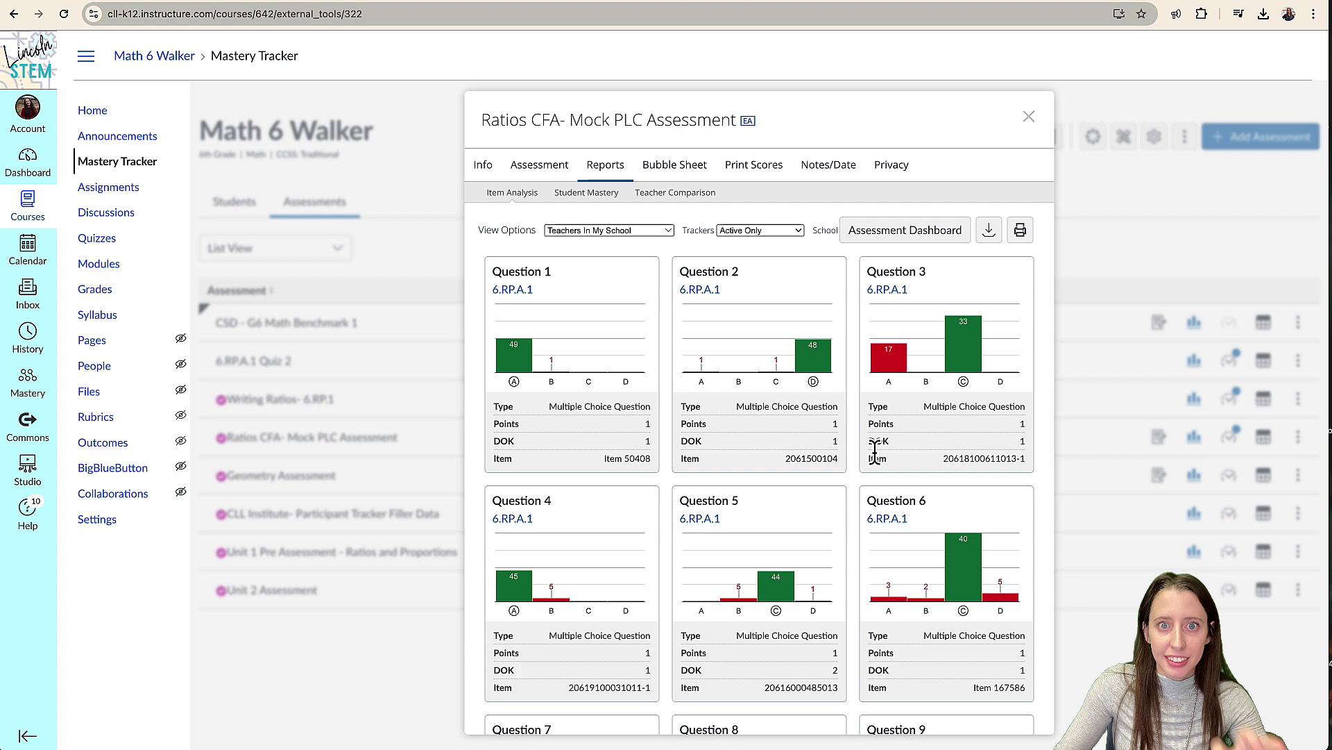
pyautogui.scroll(-3, 876, 454)
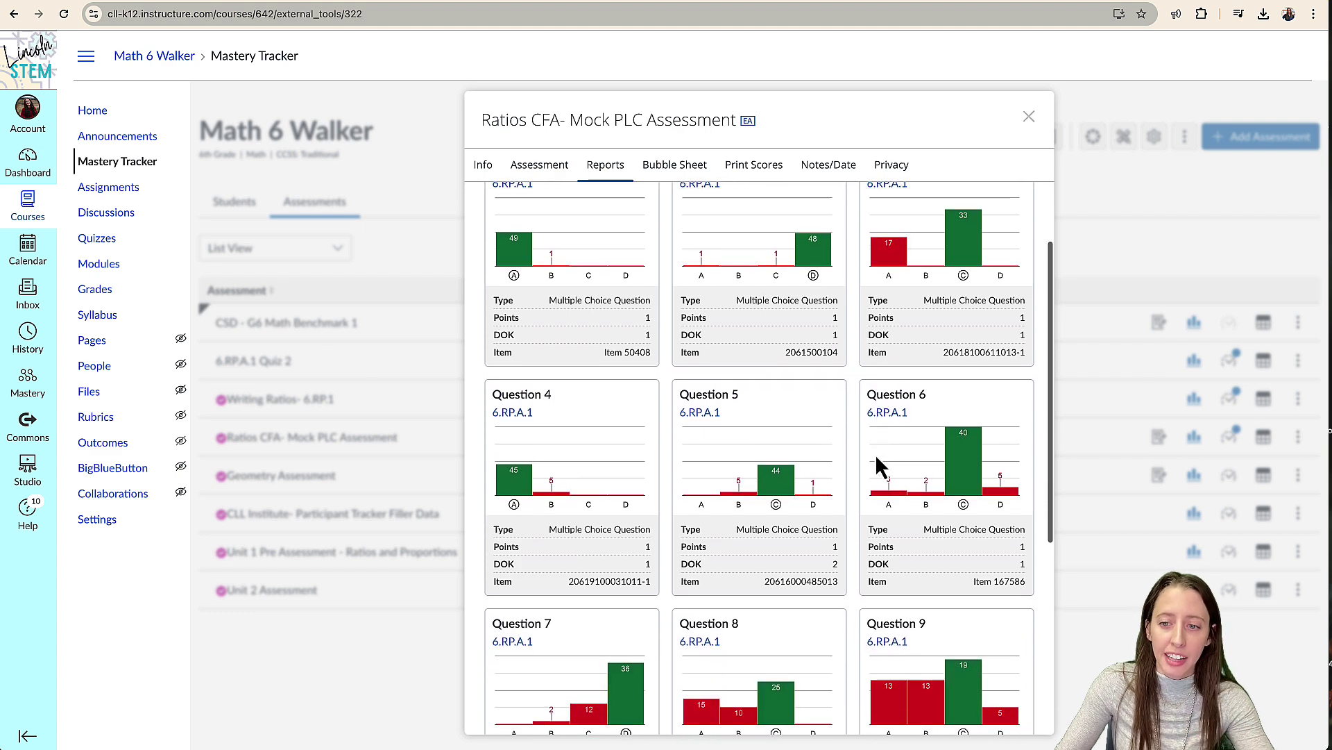
pyautogui.scroll(-3, 876, 453)
pyautogui.scroll(6, 876, 454)
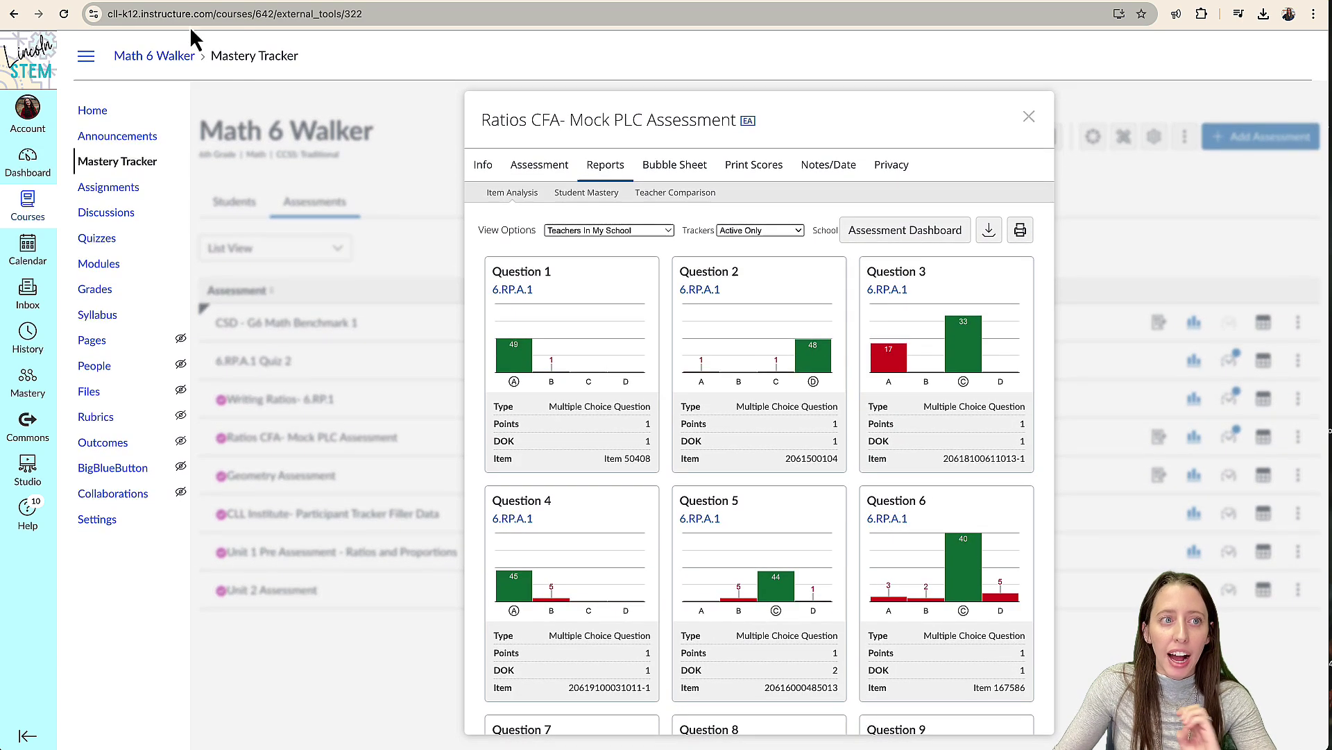
pyautogui.click(107, 6)
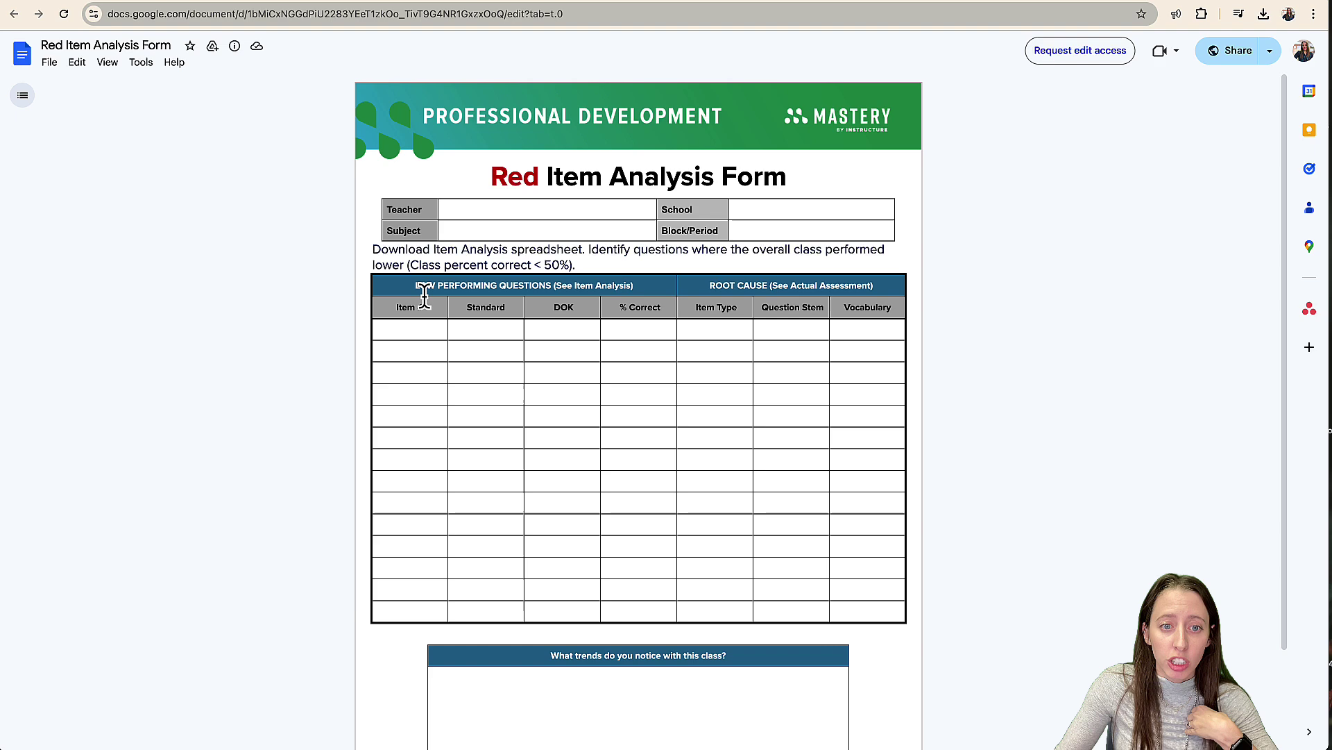
pyautogui.moveTo(424, 295); pyautogui.dragTo(561, 295)
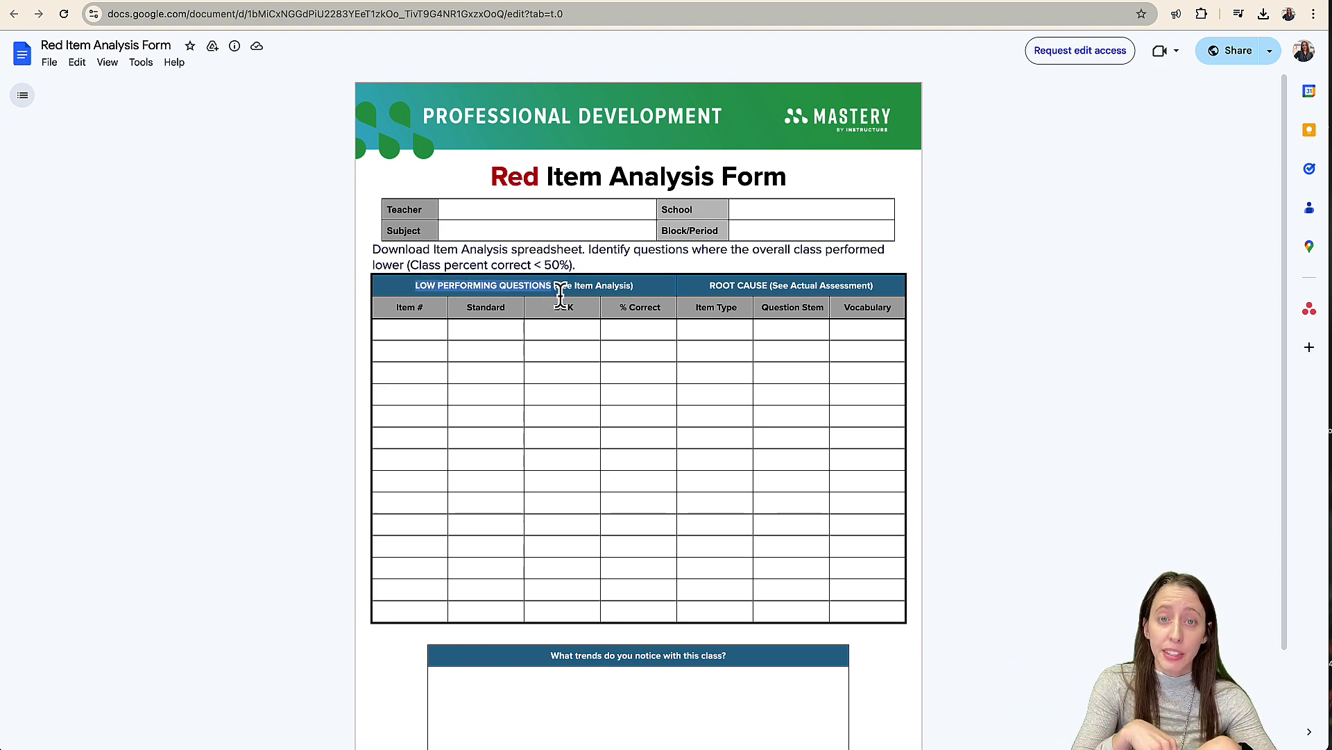
pyautogui.click(238, 7)
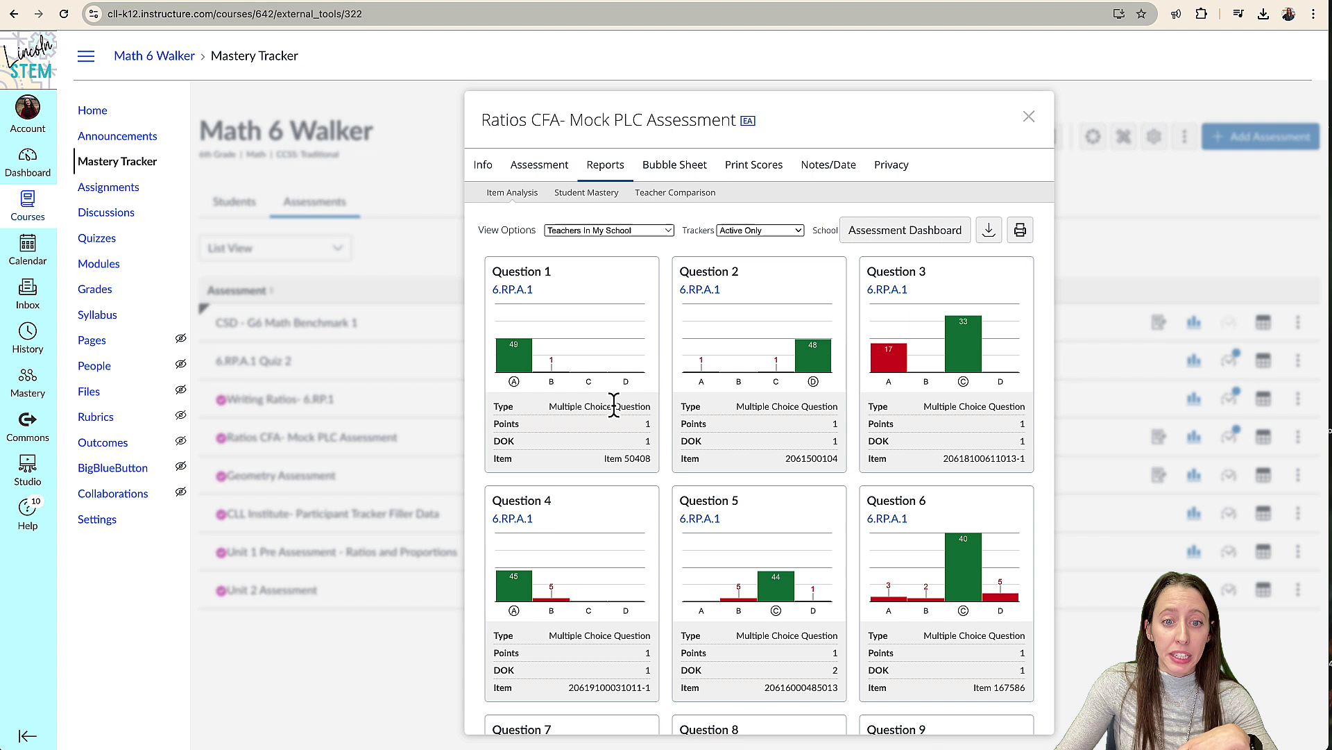
pyautogui.scroll(-1, 517, 352)
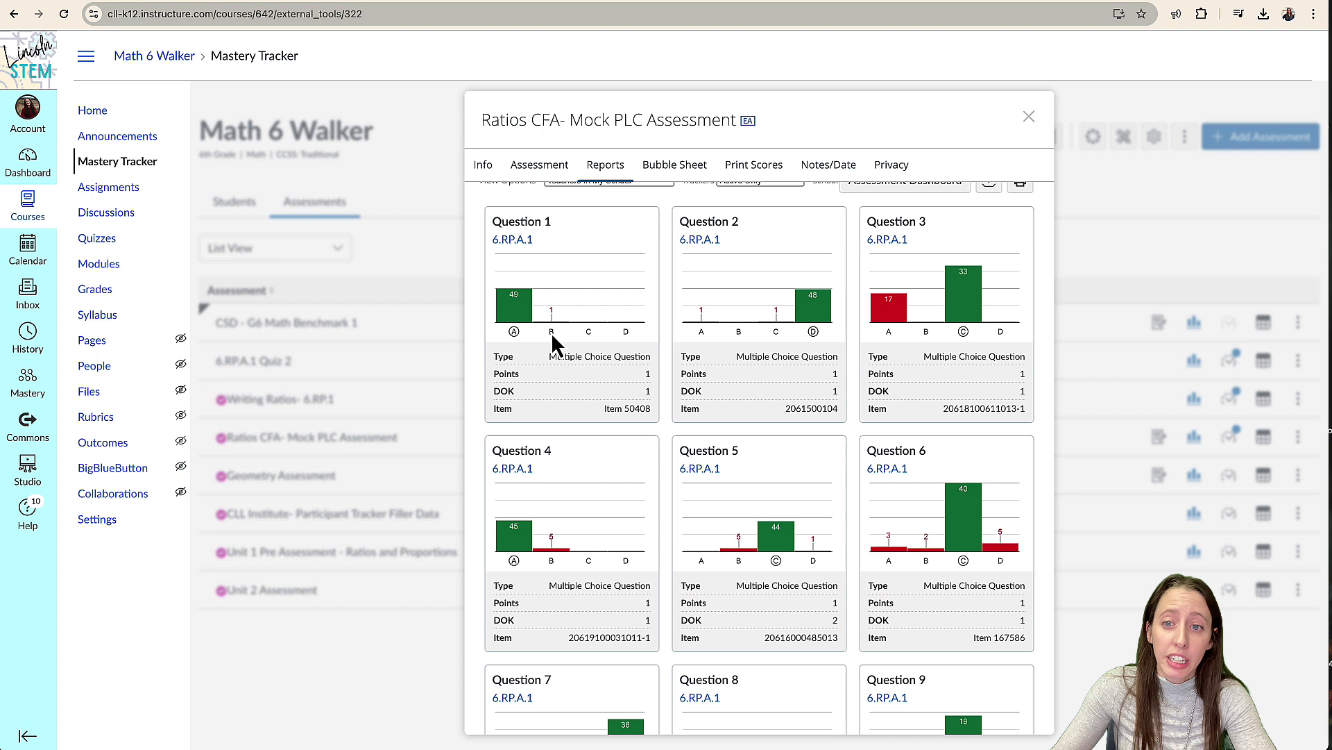
pyautogui.scroll(1, 552, 344)
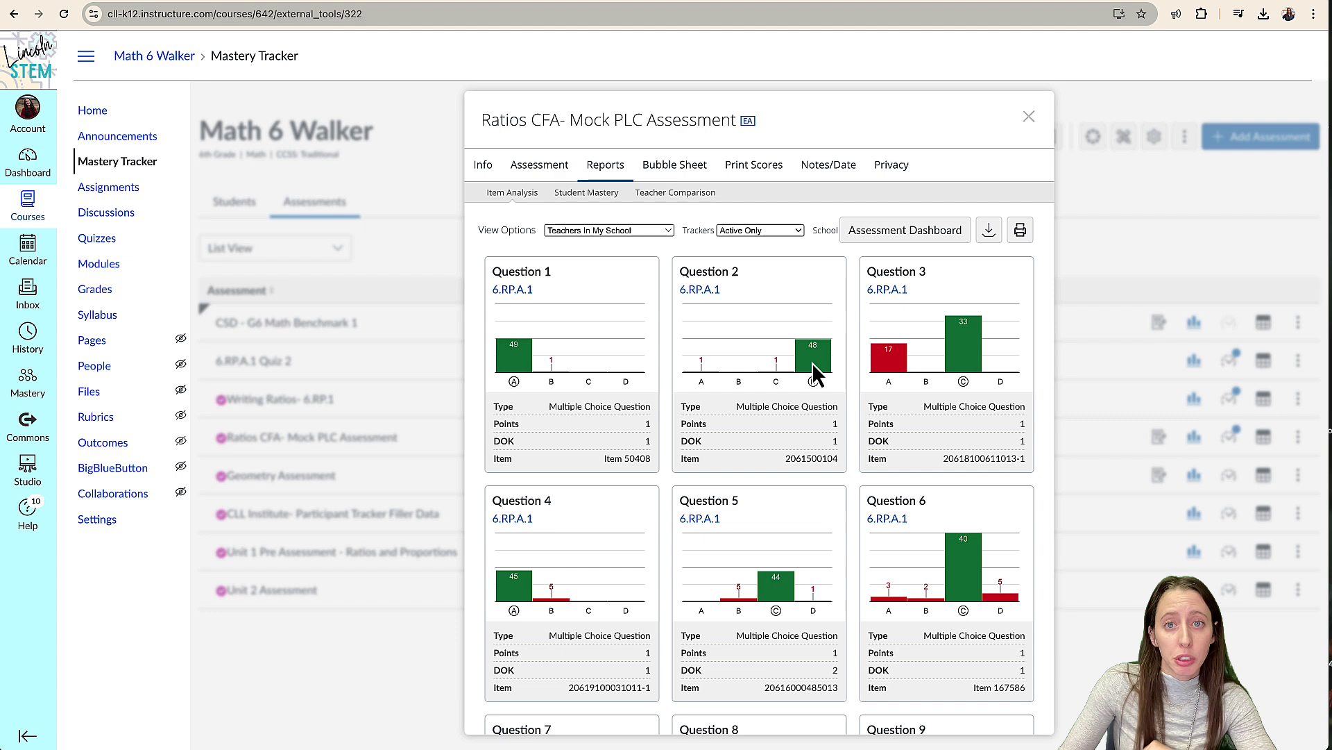
pyautogui.click(652, 233)
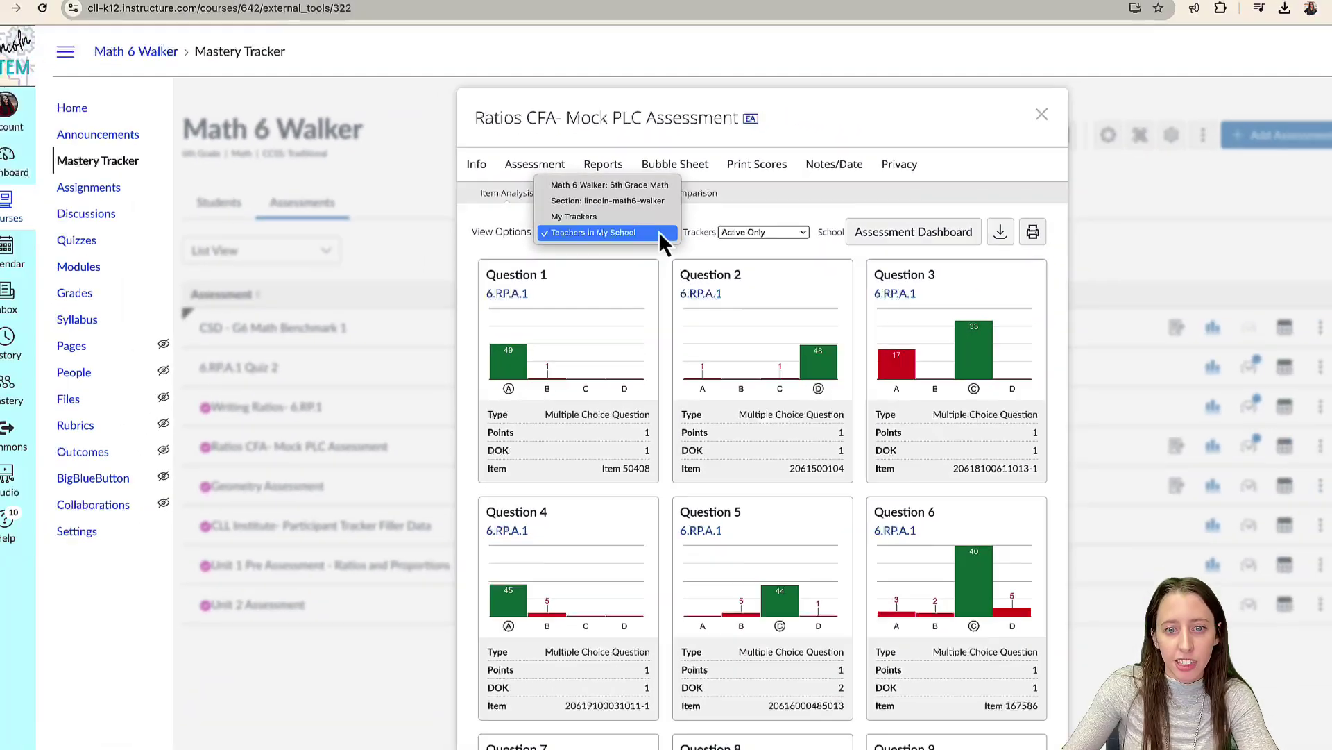
pyautogui.press('Escape')
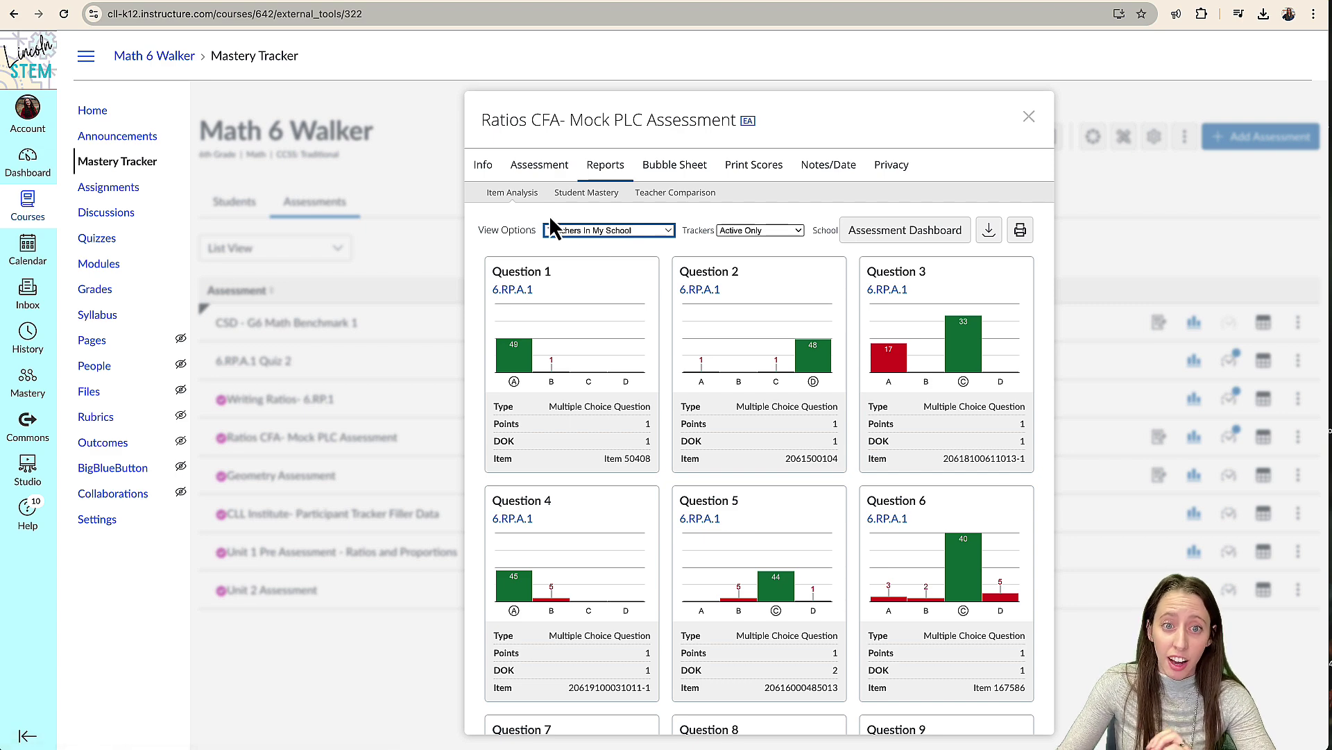
# Step: Review the content of Questions 2 through 5 in the Assessment tab
pyautogui.click(552, 171)
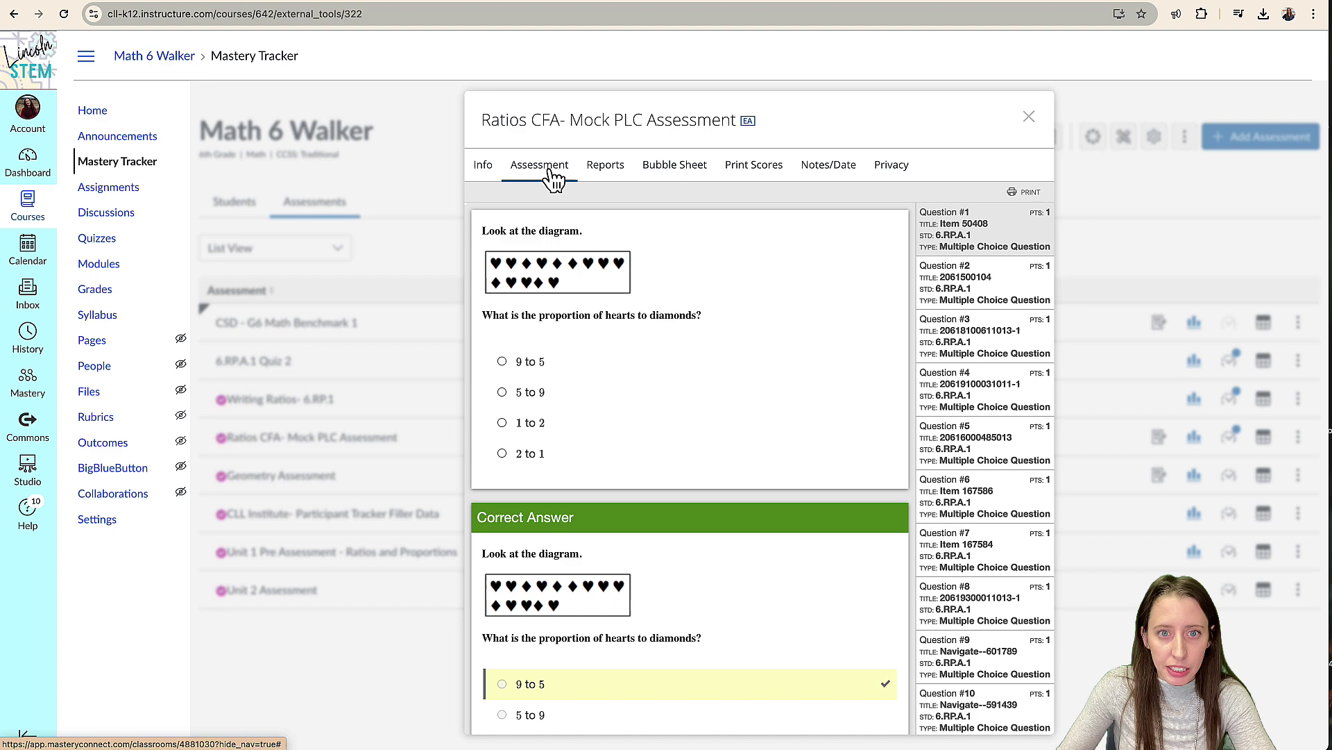
pyautogui.click(607, 174)
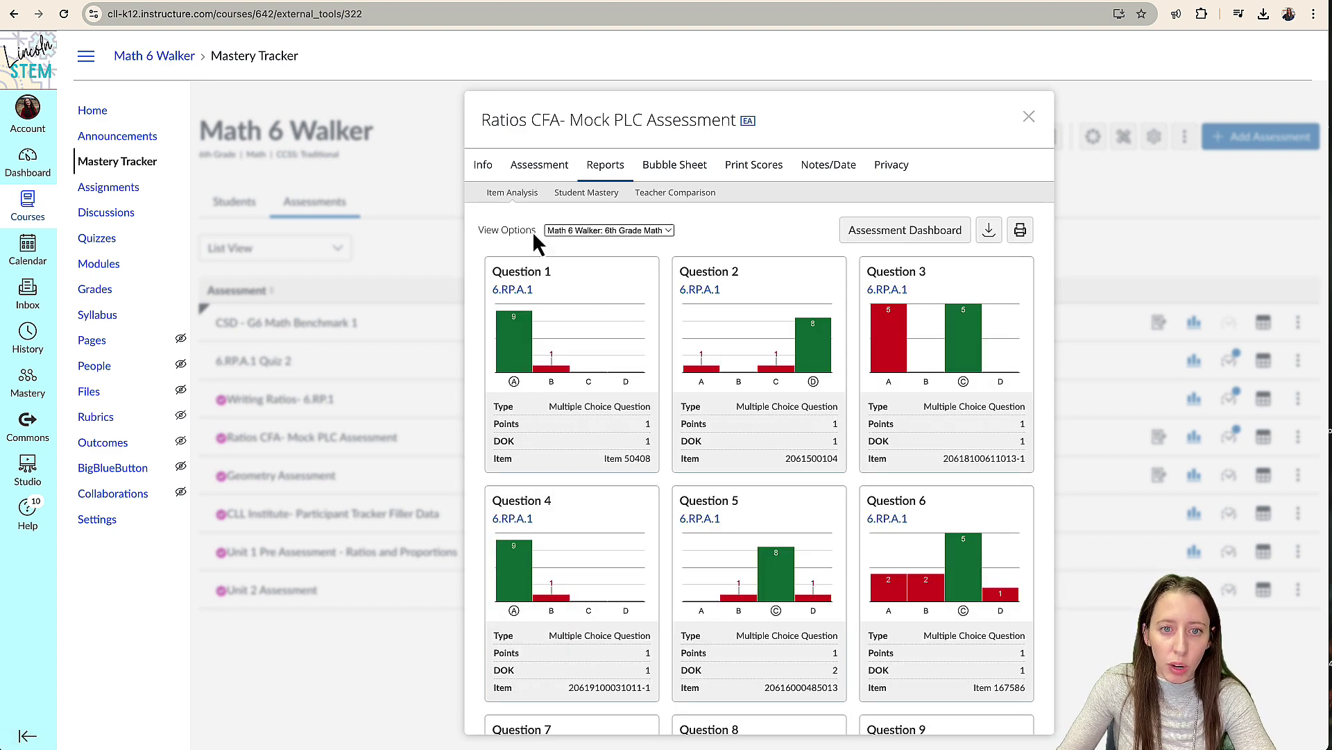
pyautogui.click(540, 167)
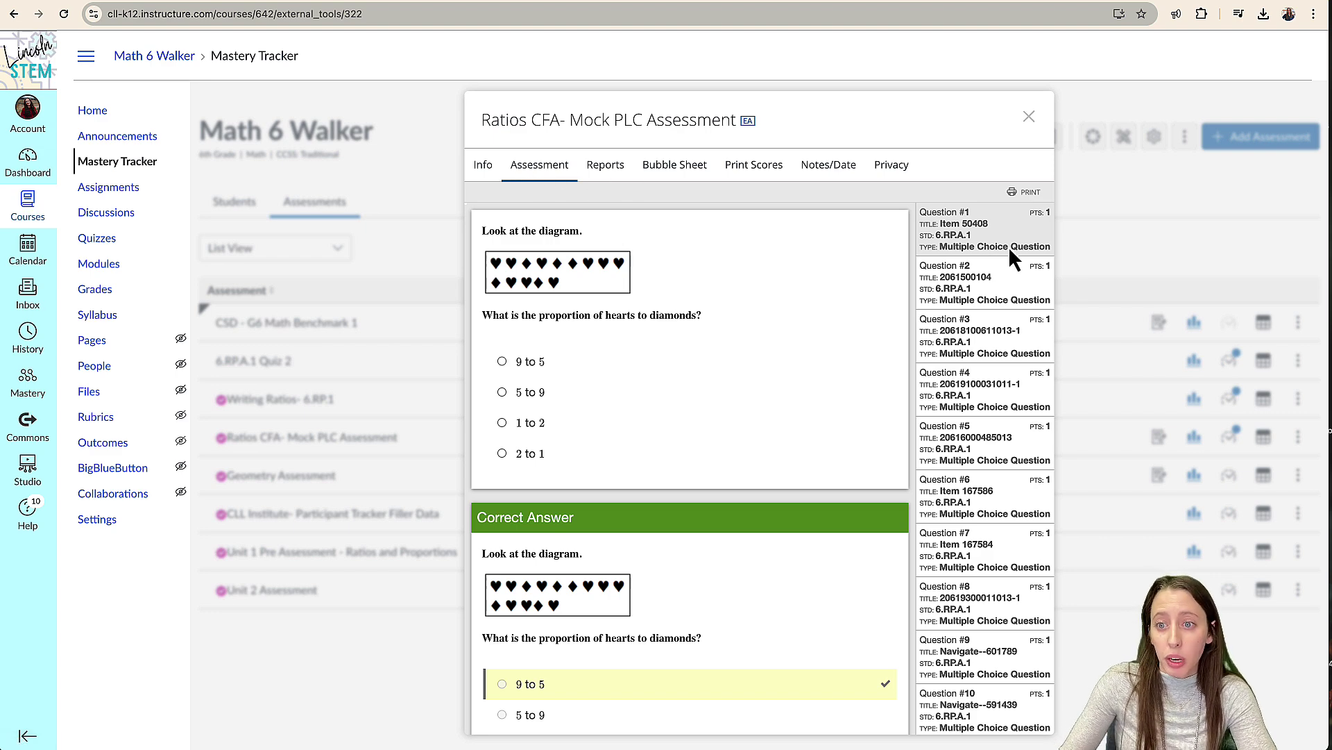
pyautogui.click(983, 278)
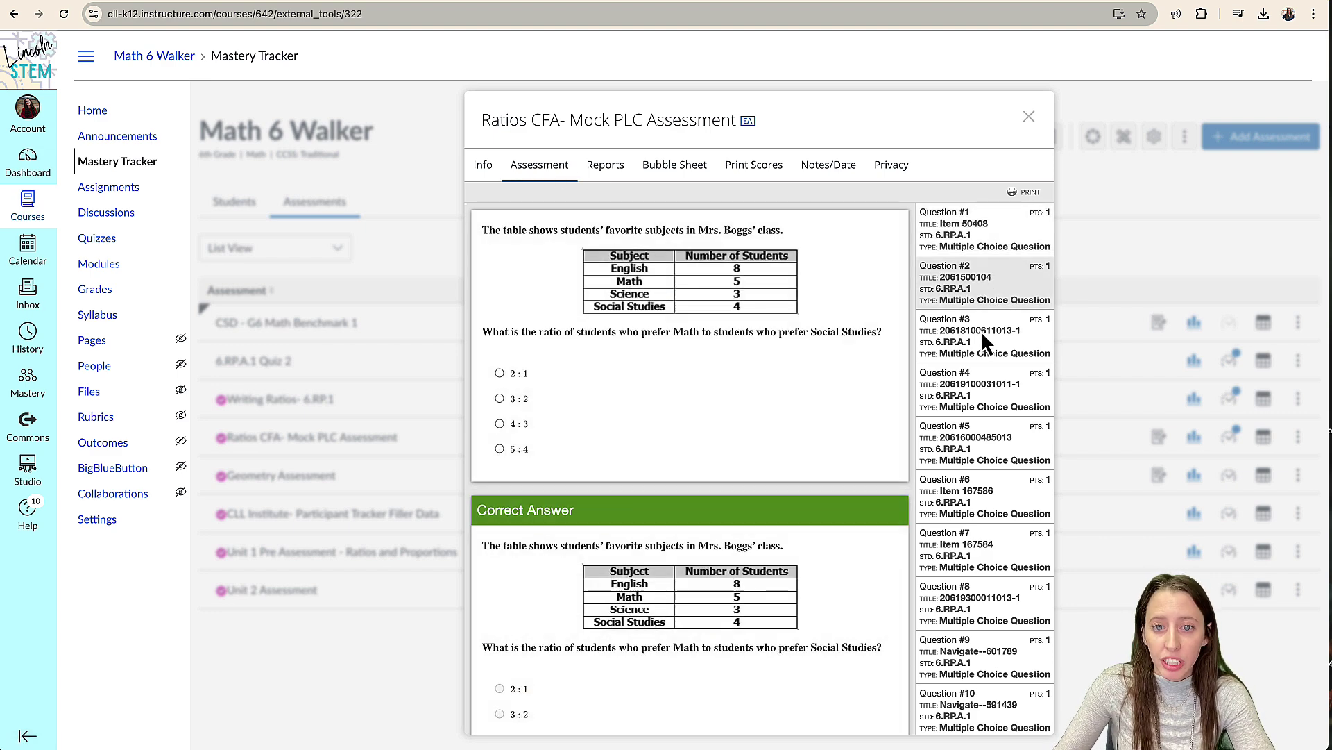
pyautogui.click(982, 330)
pyautogui.click(988, 408)
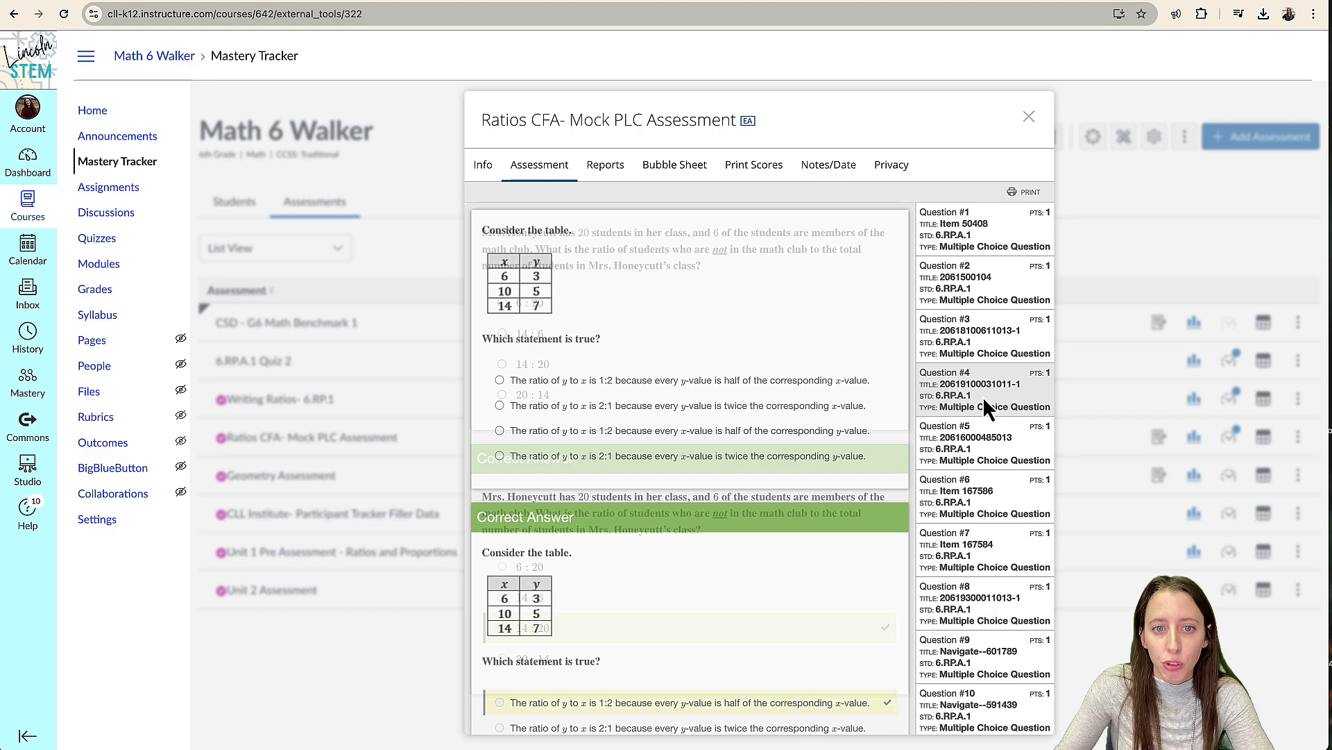
pyautogui.click(983, 445)
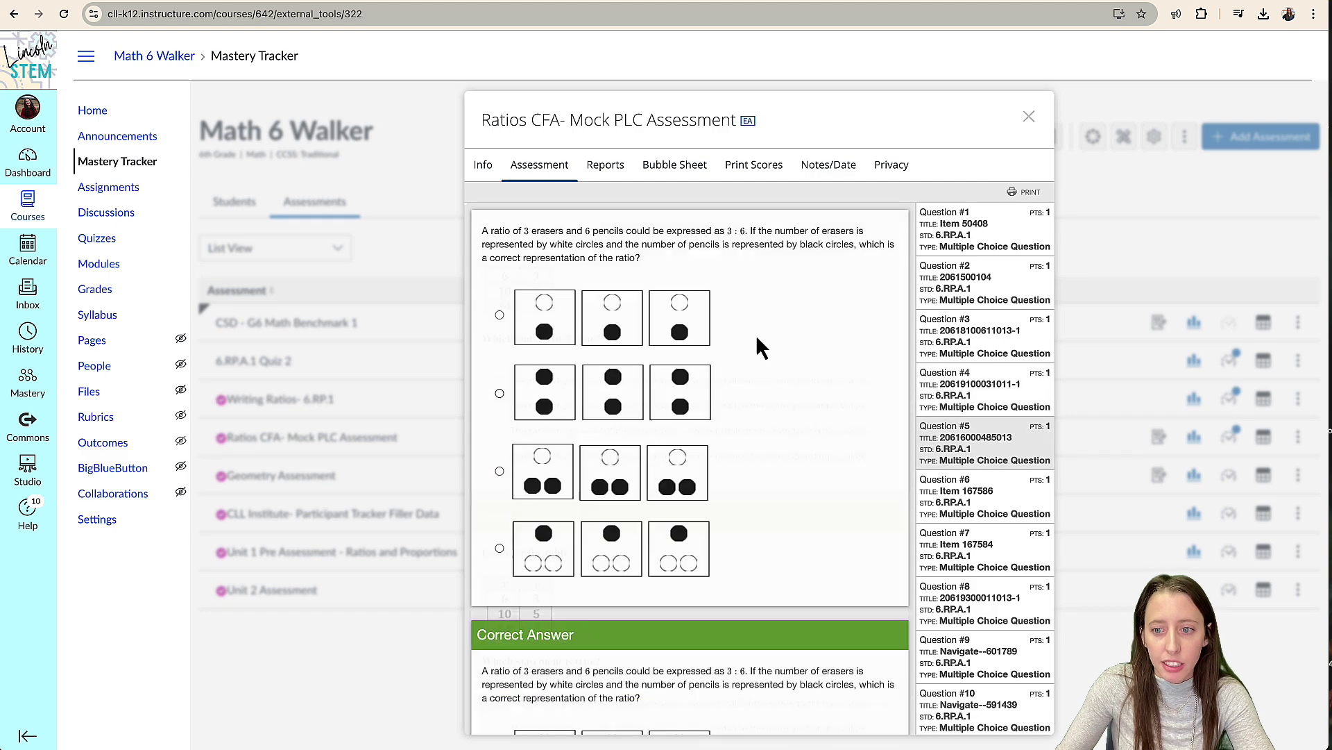
# Step: Return to the Math 6 Walker item analysis charts and scroll through them
pyautogui.click(601, 167)
pyautogui.scroll(-3, 589, 333)
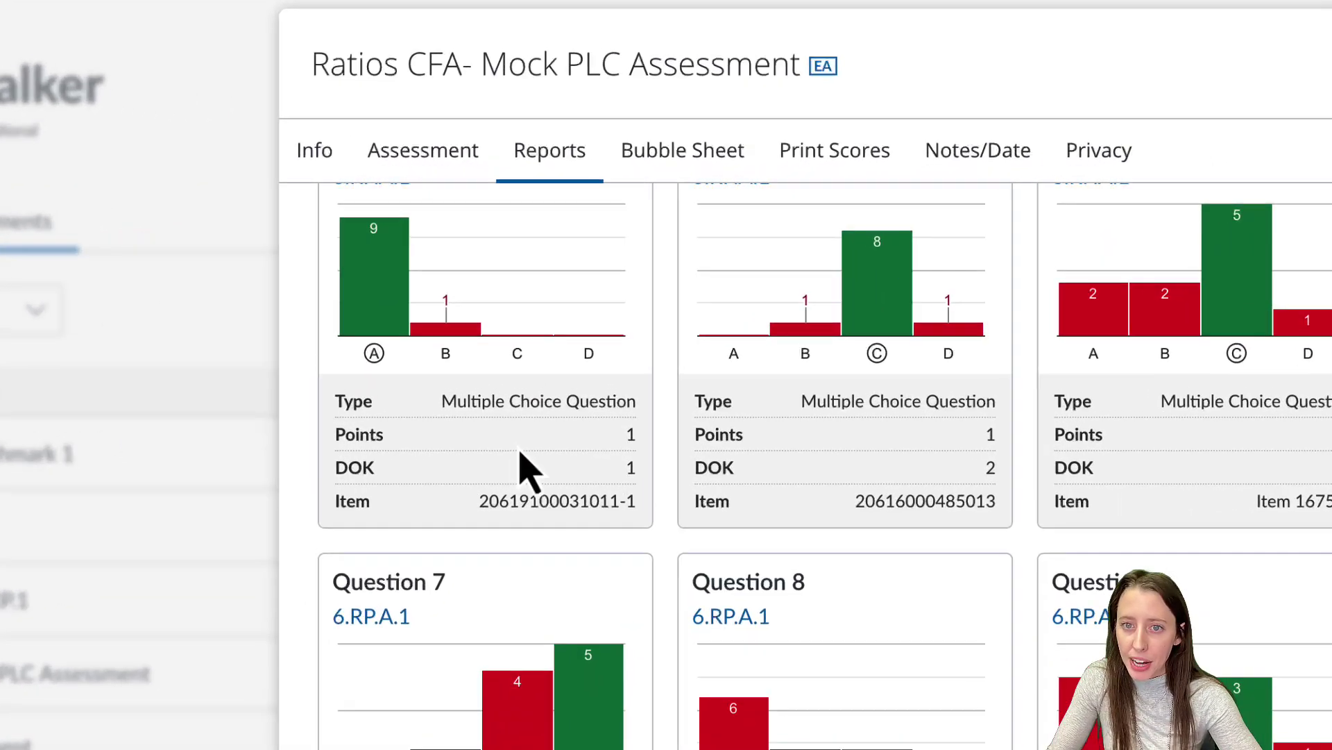
pyautogui.scroll(-2, 591, 331)
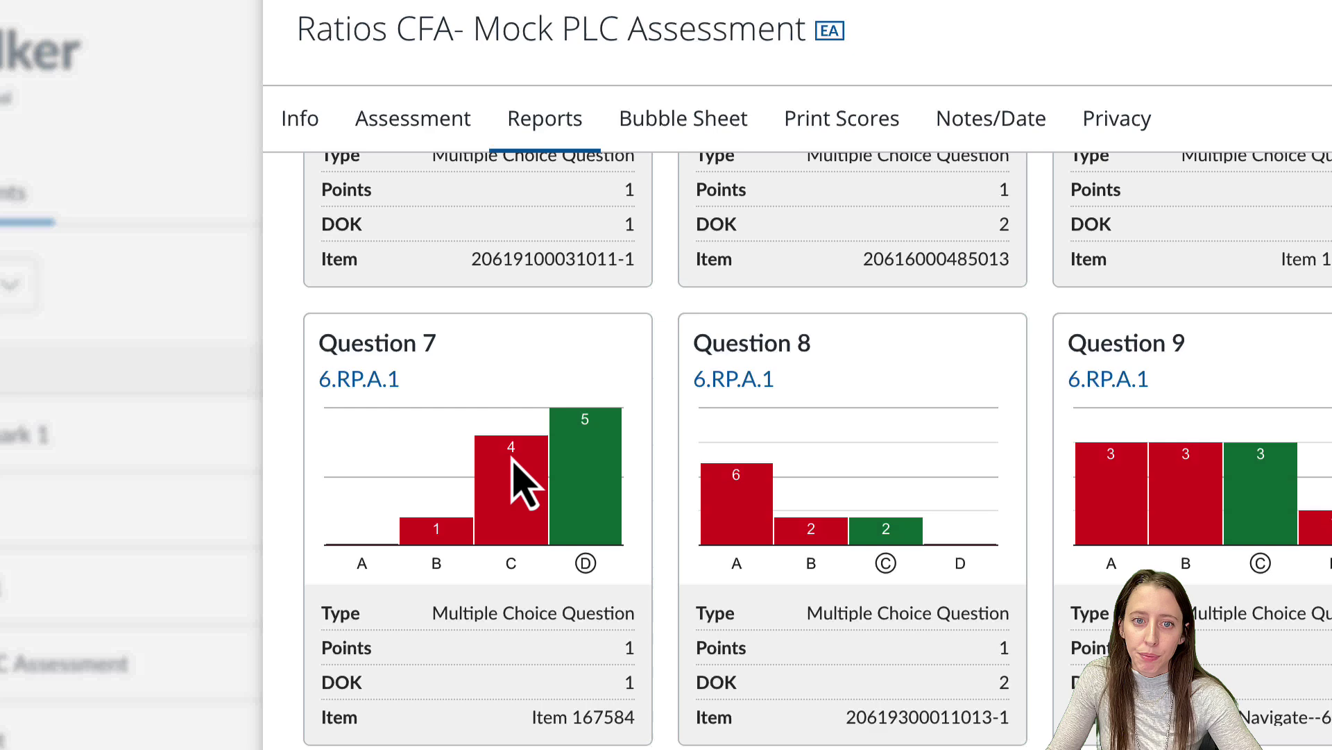
pyautogui.scroll(10, 520, 486)
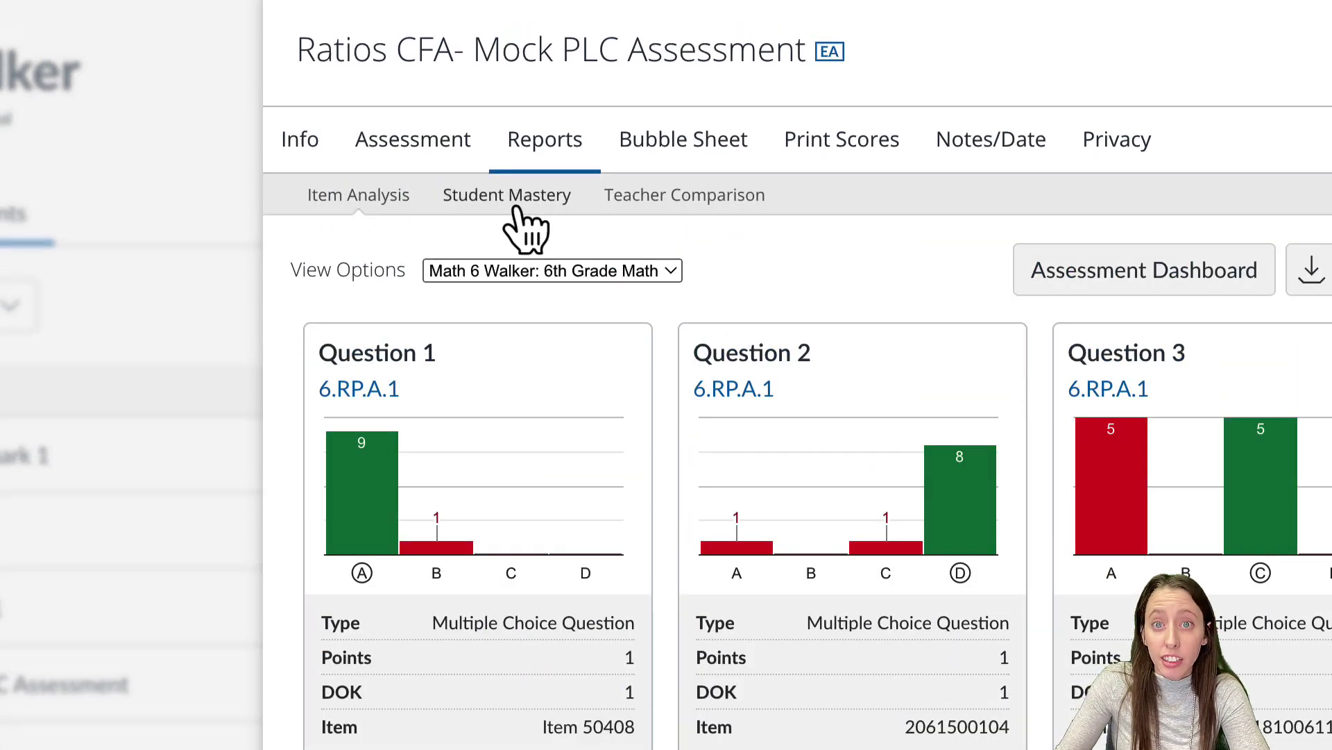
# Step: Open the Student Mastery report and change View Options from My Trackers to Teachers In My School
pyautogui.click(517, 209)
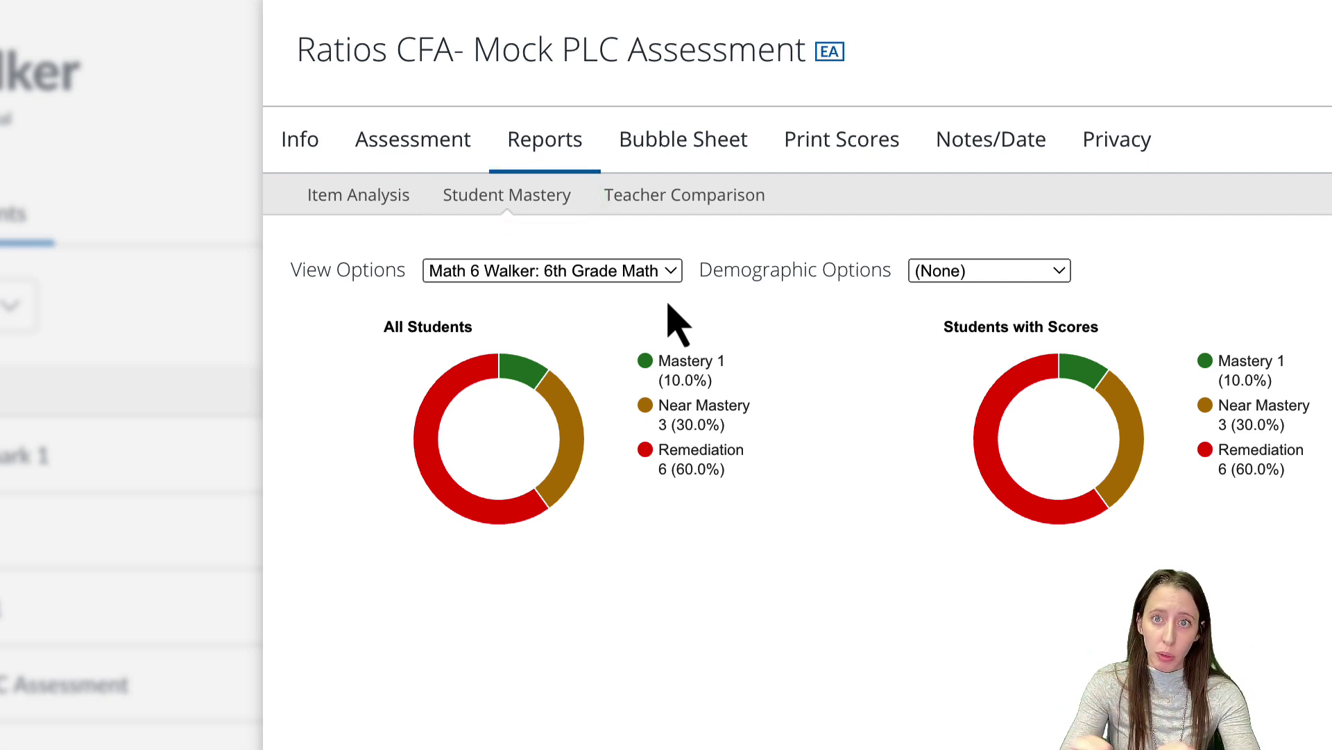
pyautogui.click(576, 272)
pyautogui.click(564, 338)
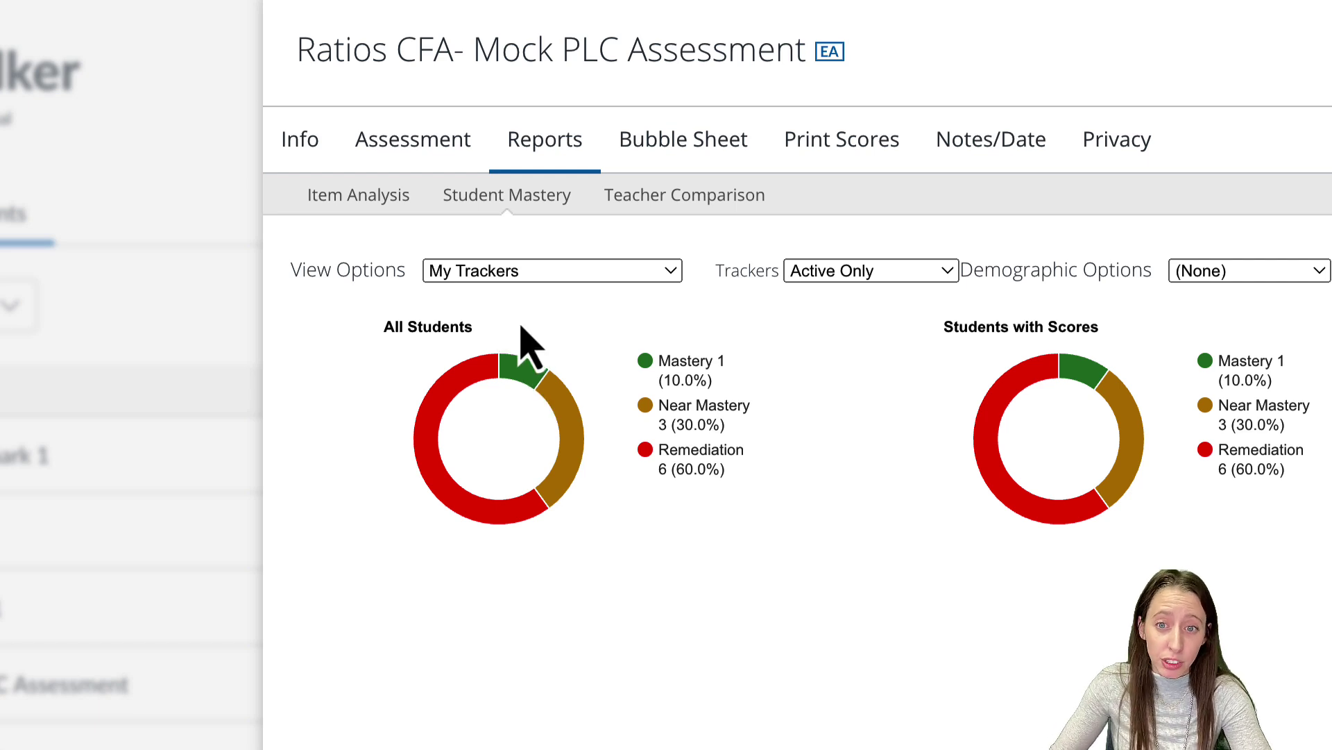
pyautogui.click(559, 276)
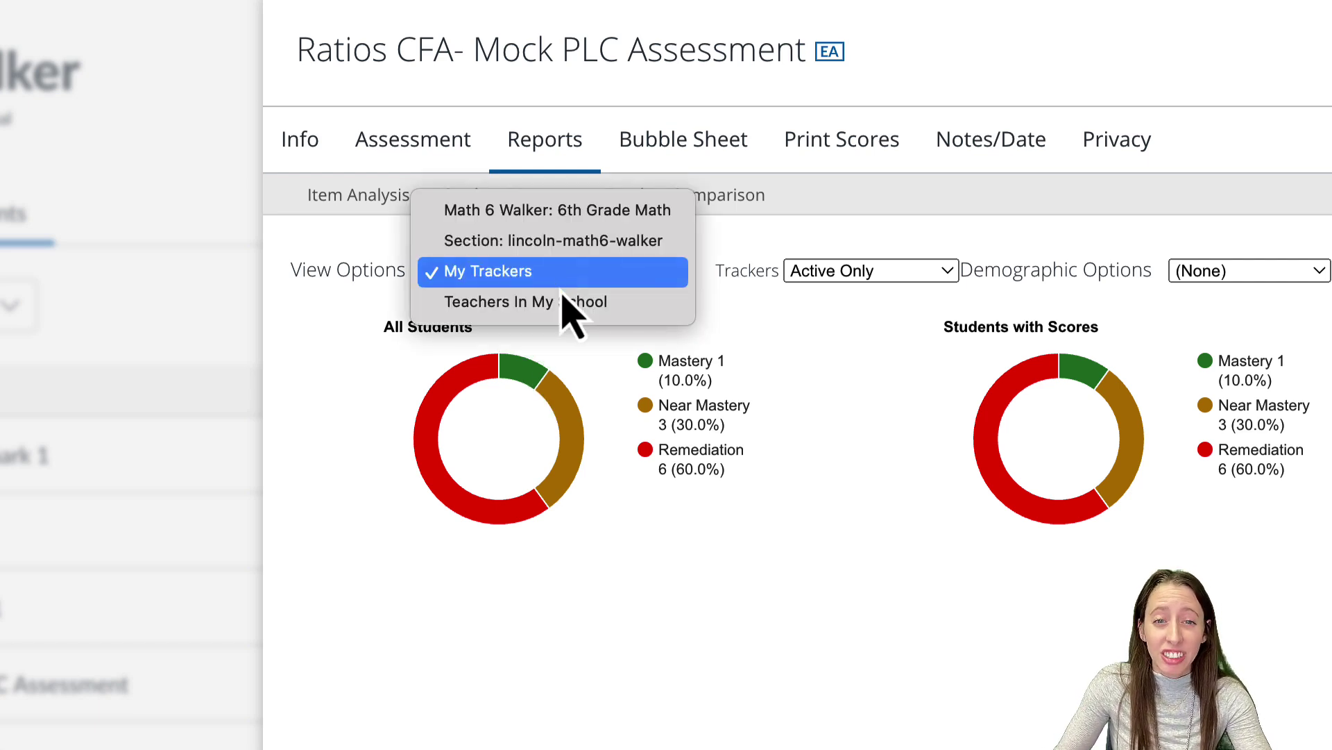
pyautogui.click(563, 311)
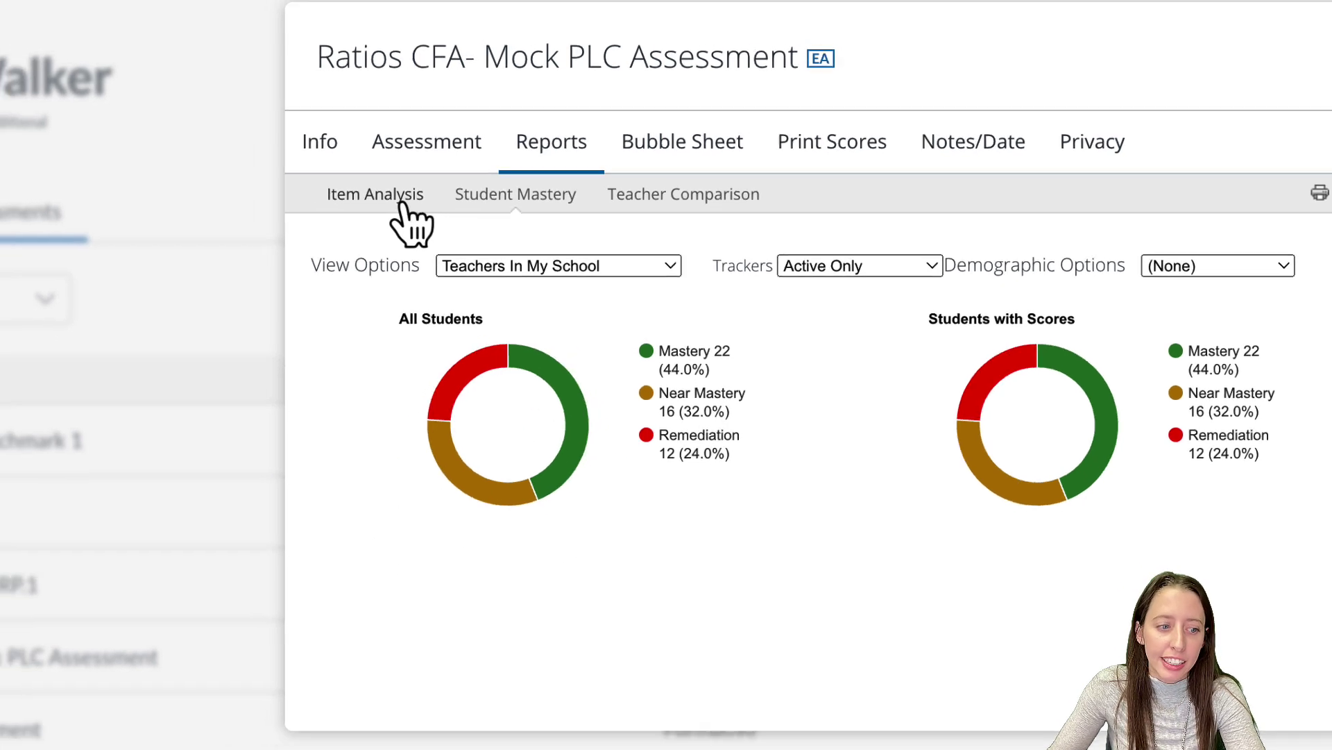
# Step: Open the Teacher Comparison chart and read a class's remediation percentage
pyautogui.click(379, 198)
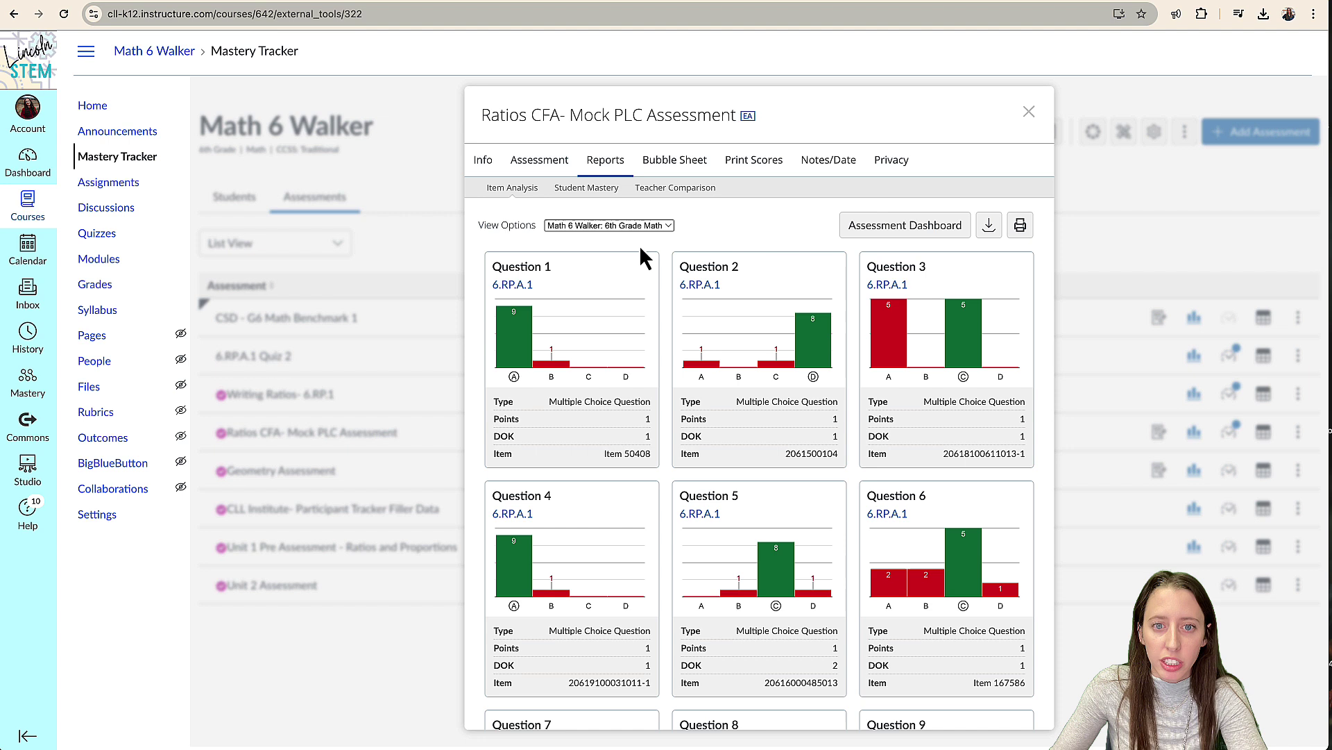
pyautogui.click(697, 194)
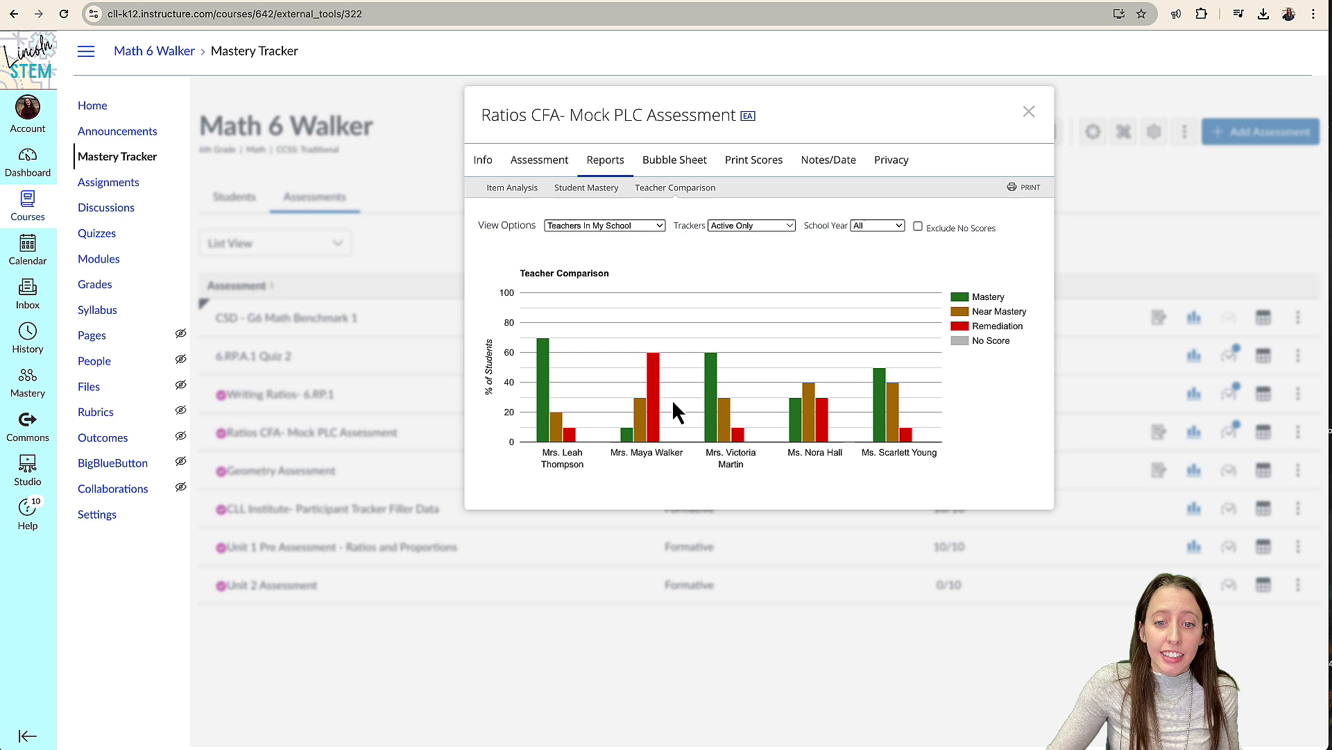
pyautogui.moveTo(666, 403)
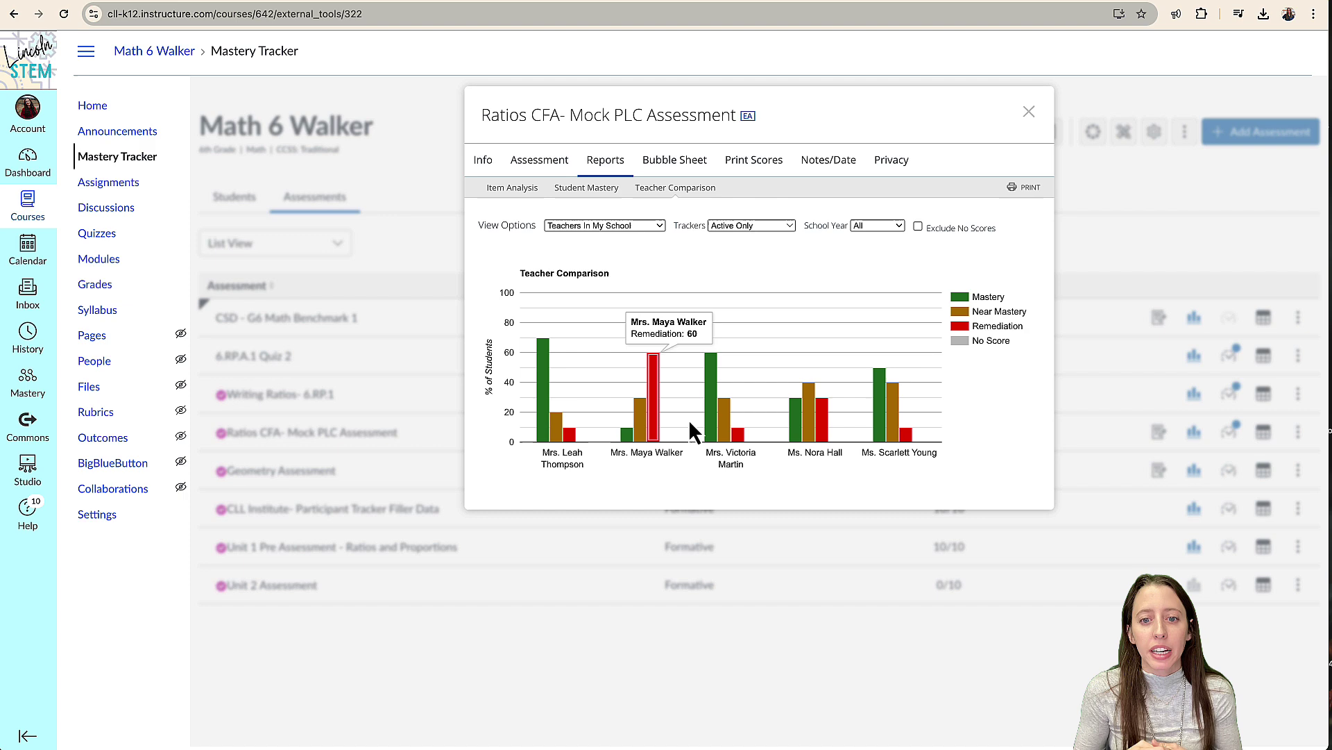
# Step: Review Questions 6 and 7 with their correct answers, then return to Item Analysis
pyautogui.click(517, 192)
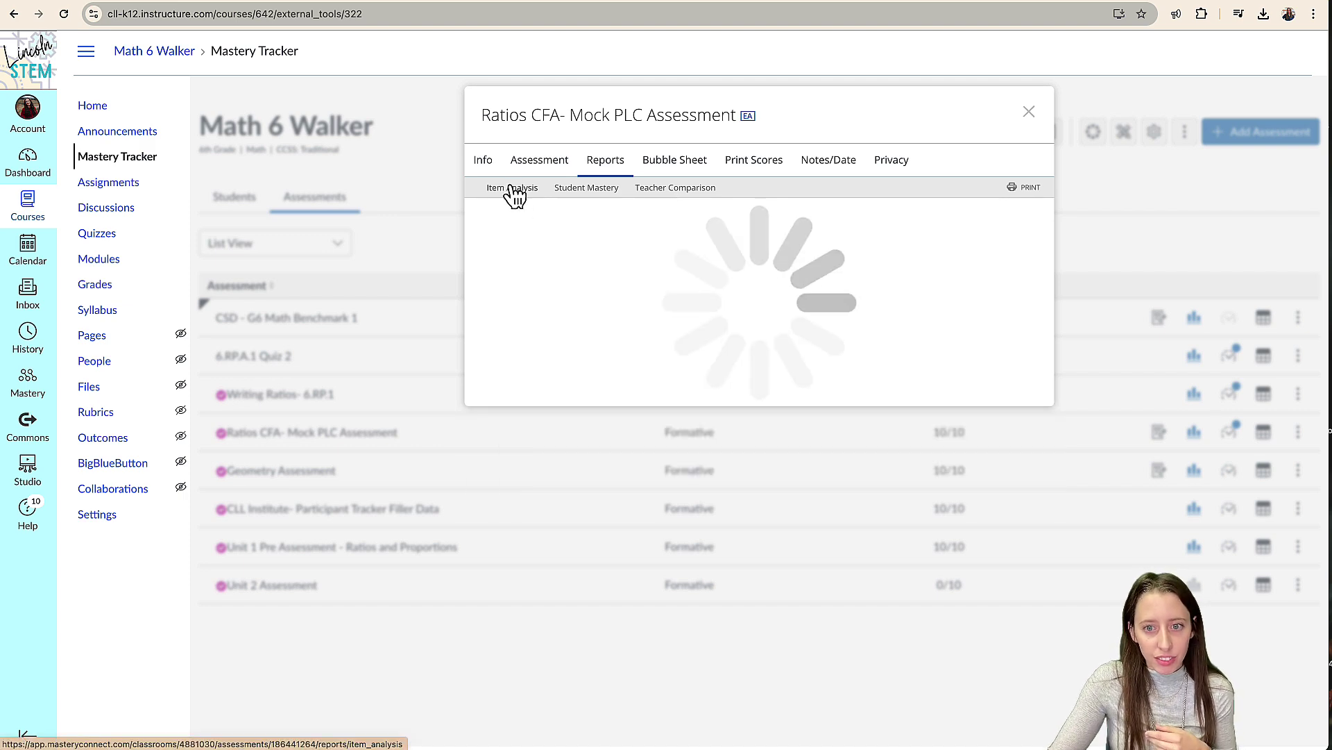
pyautogui.click(540, 160)
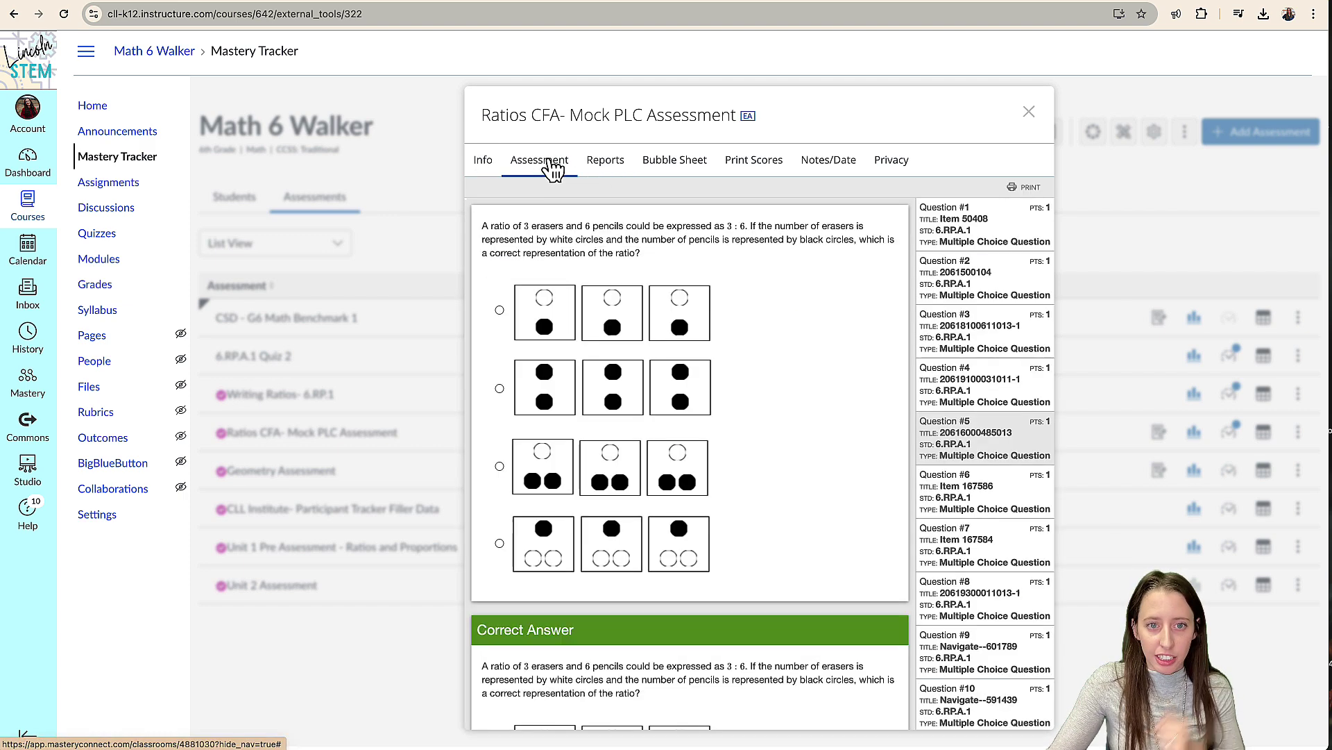
pyautogui.scroll(-3, 826, 461)
pyautogui.scroll(-3, 826, 461)
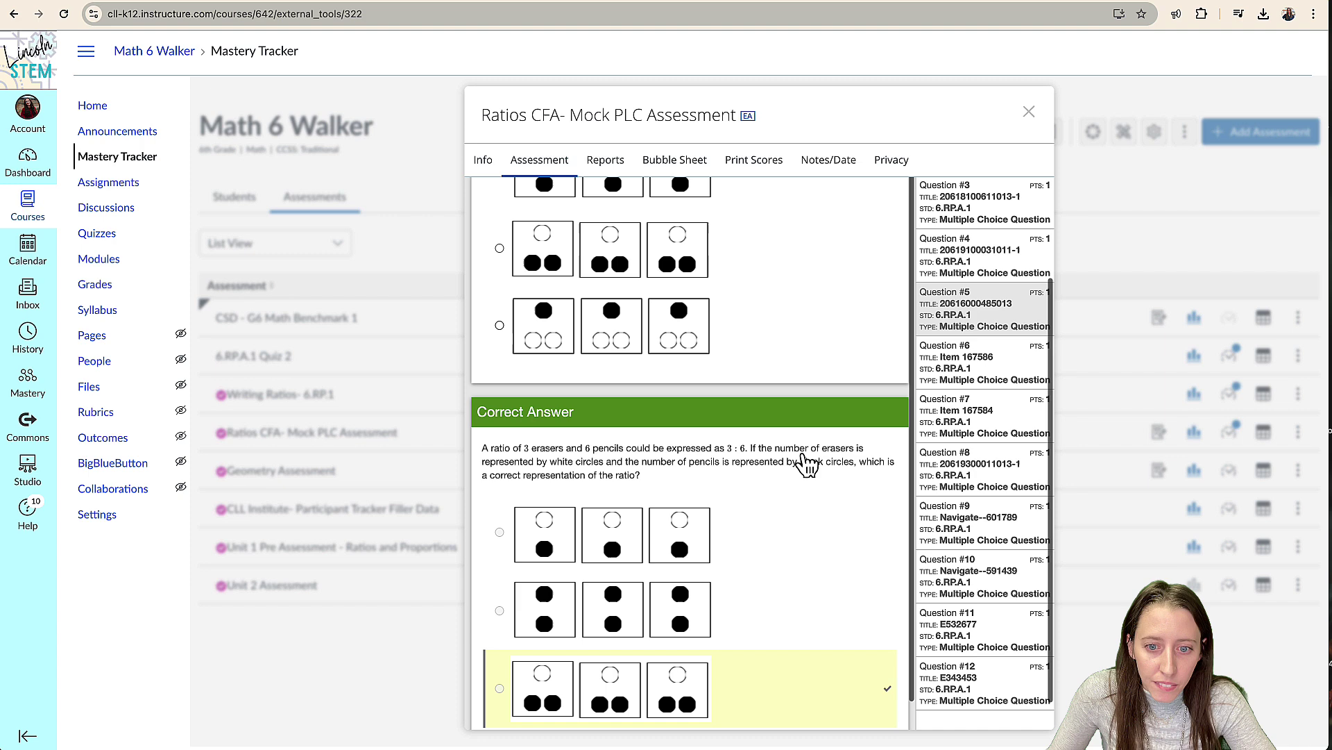
pyautogui.click(991, 366)
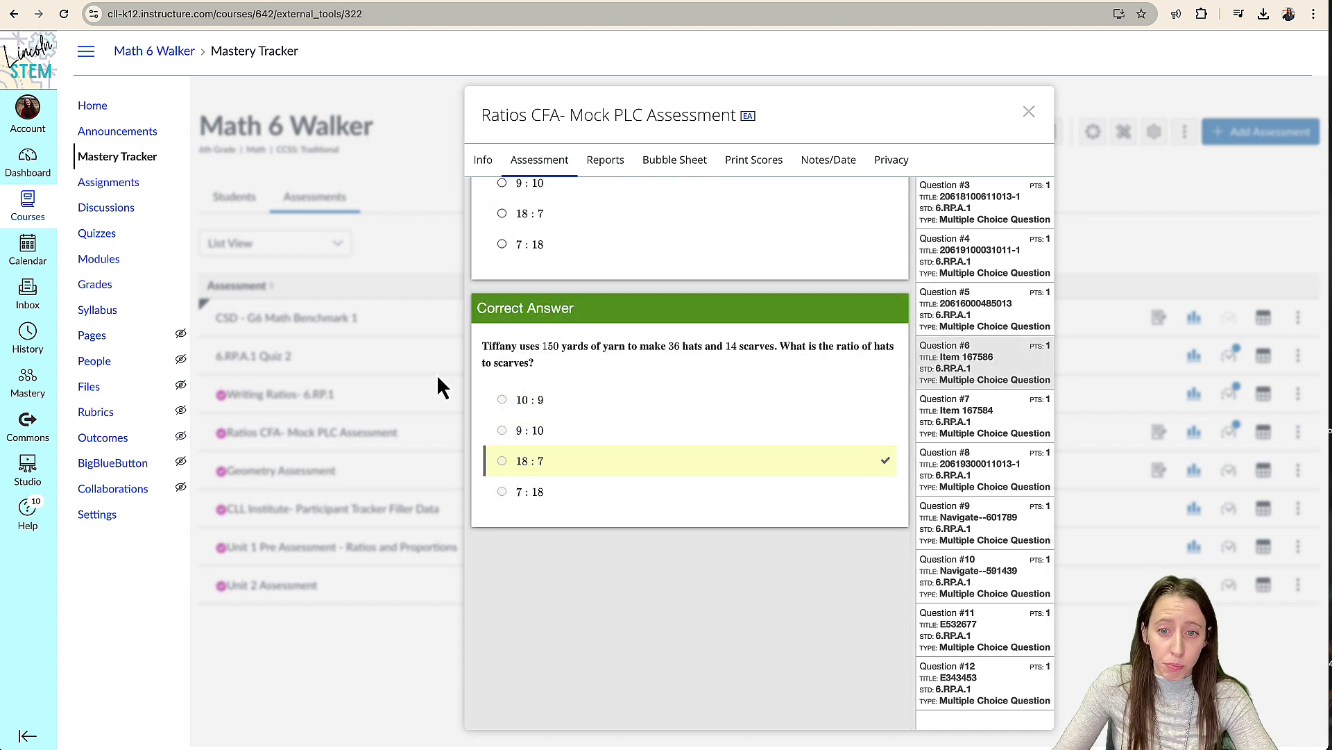
pyautogui.click(977, 406)
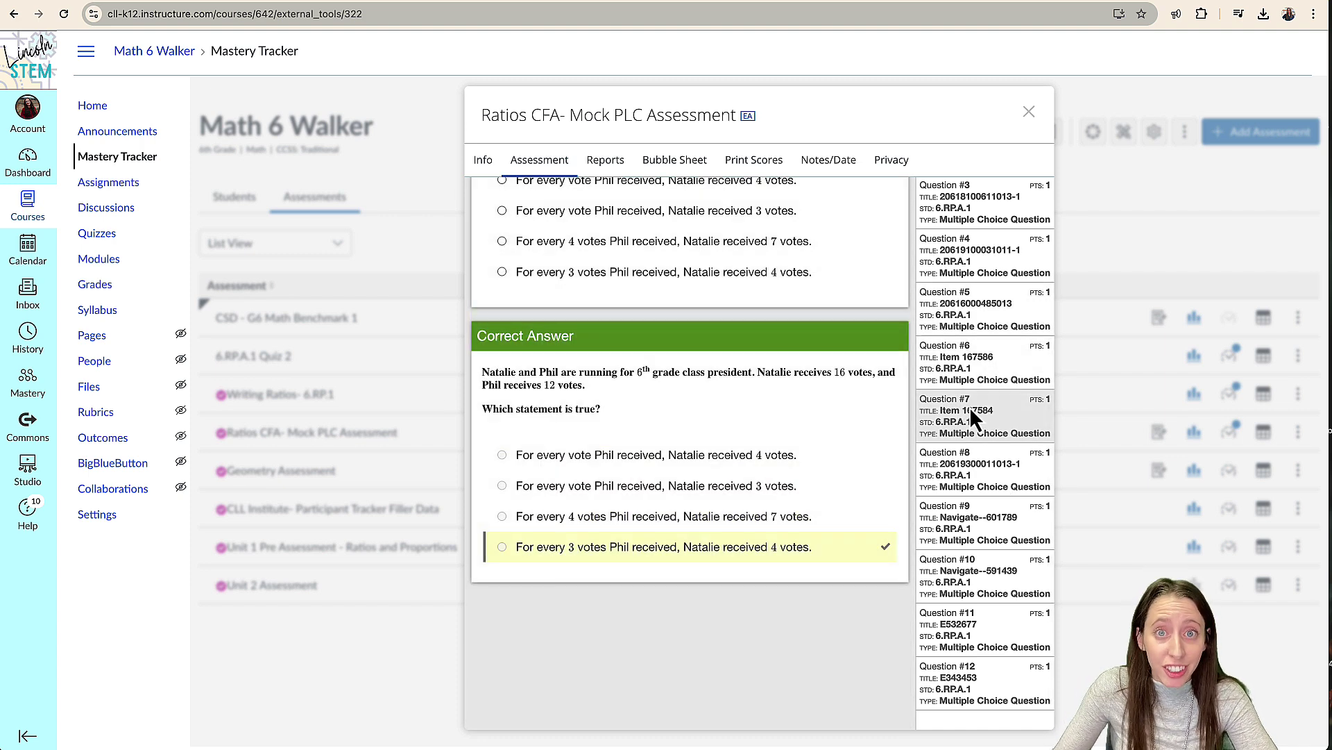
pyautogui.scroll(3, 598, 380)
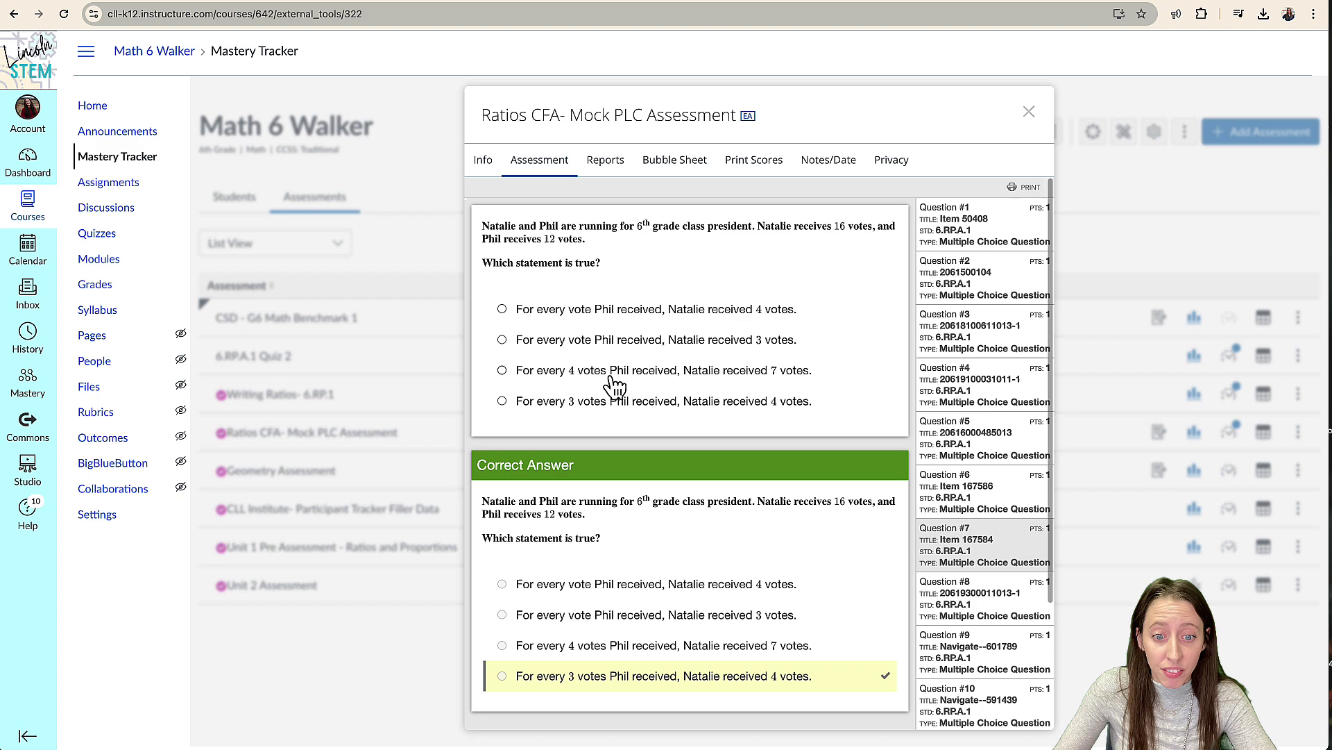
pyautogui.click(605, 166)
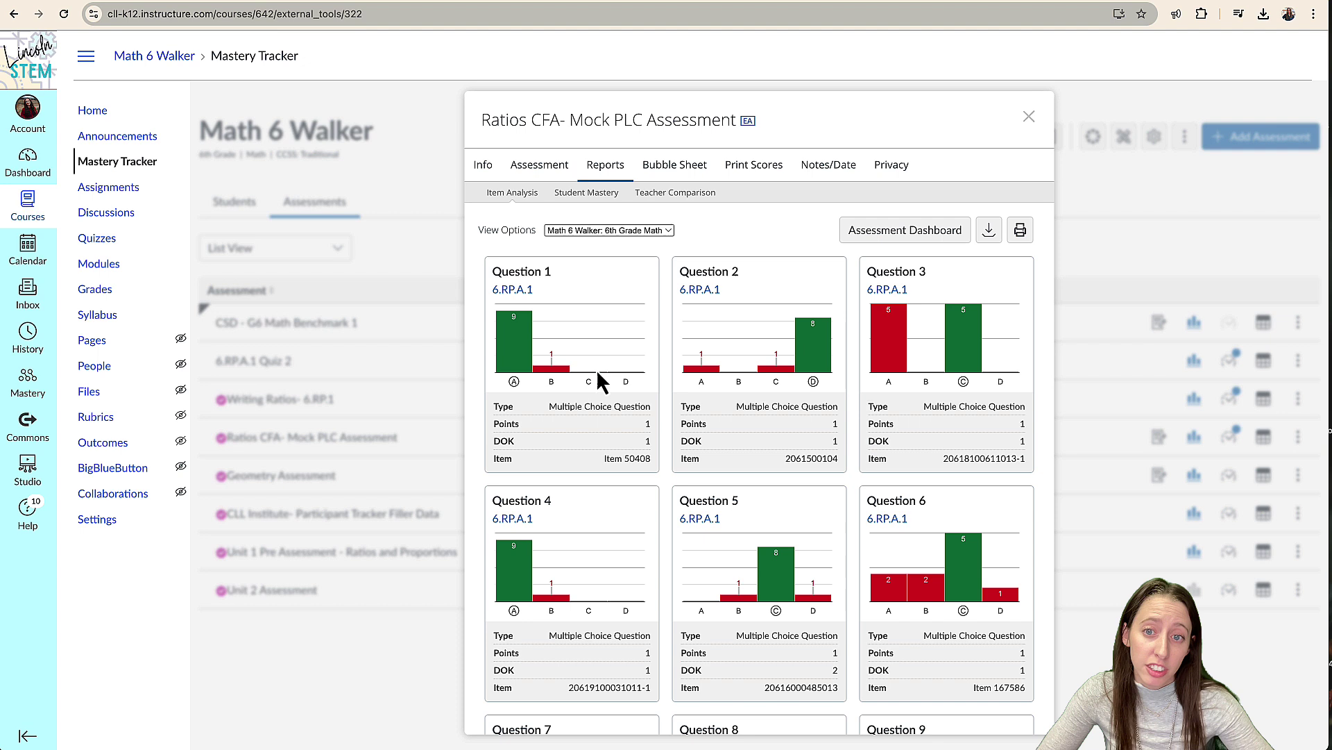
pyautogui.click(687, 195)
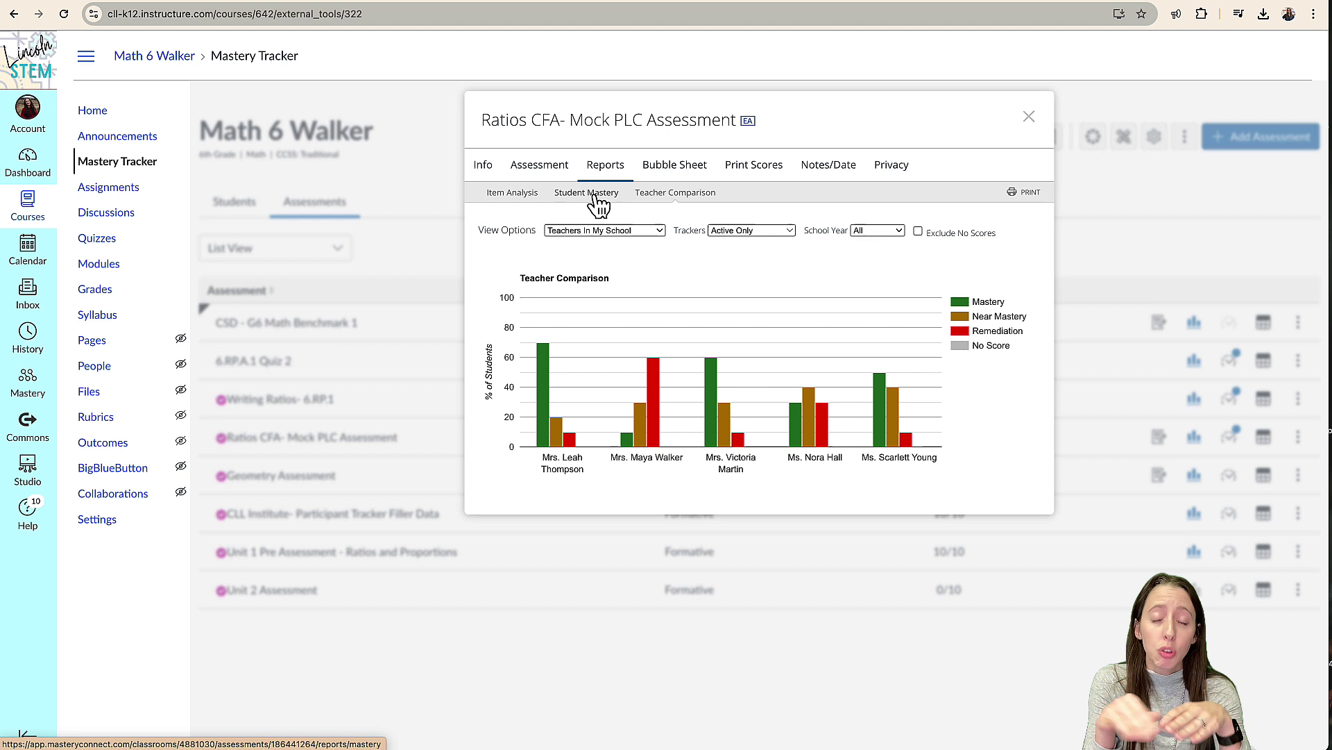
pyautogui.click(513, 194)
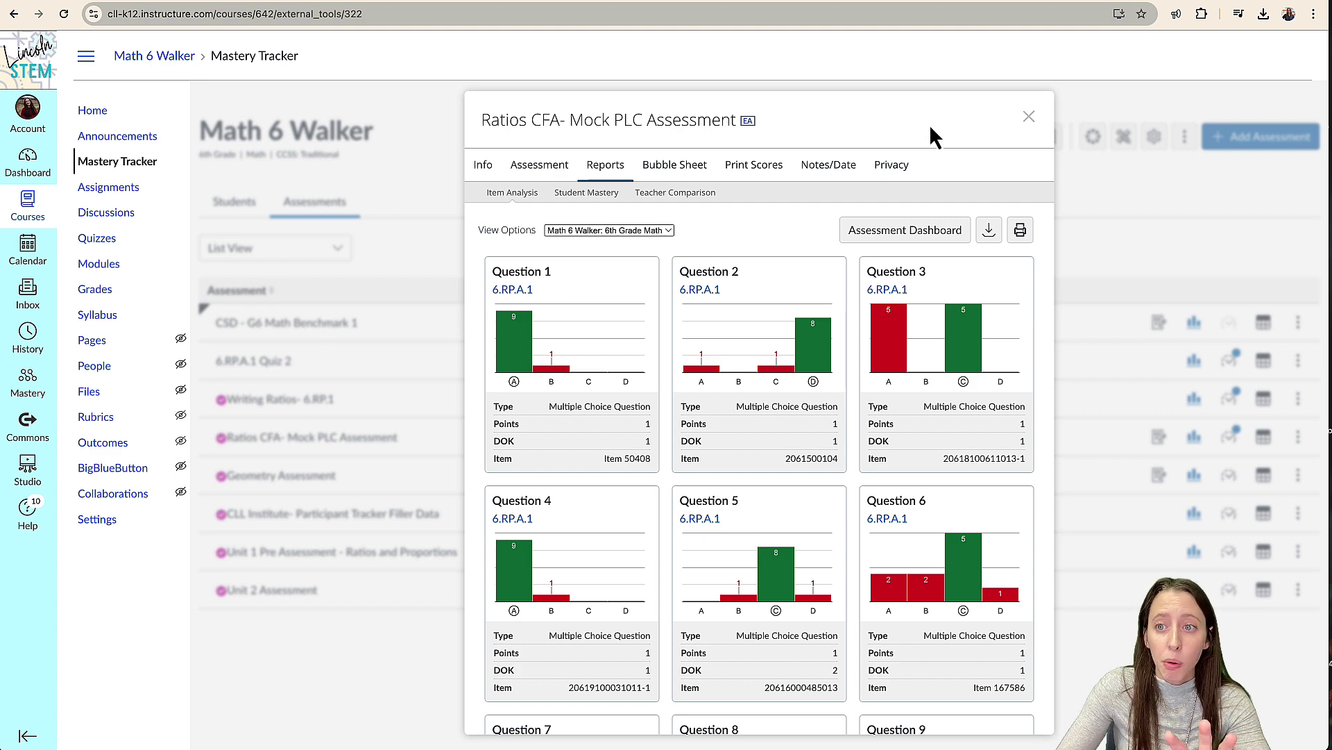
pyautogui.scroll(-1, 1027, 125)
# Step: Close the Ratios CFA window and start a new assessment from Add Assessment > Create New
pyautogui.click(1030, 115)
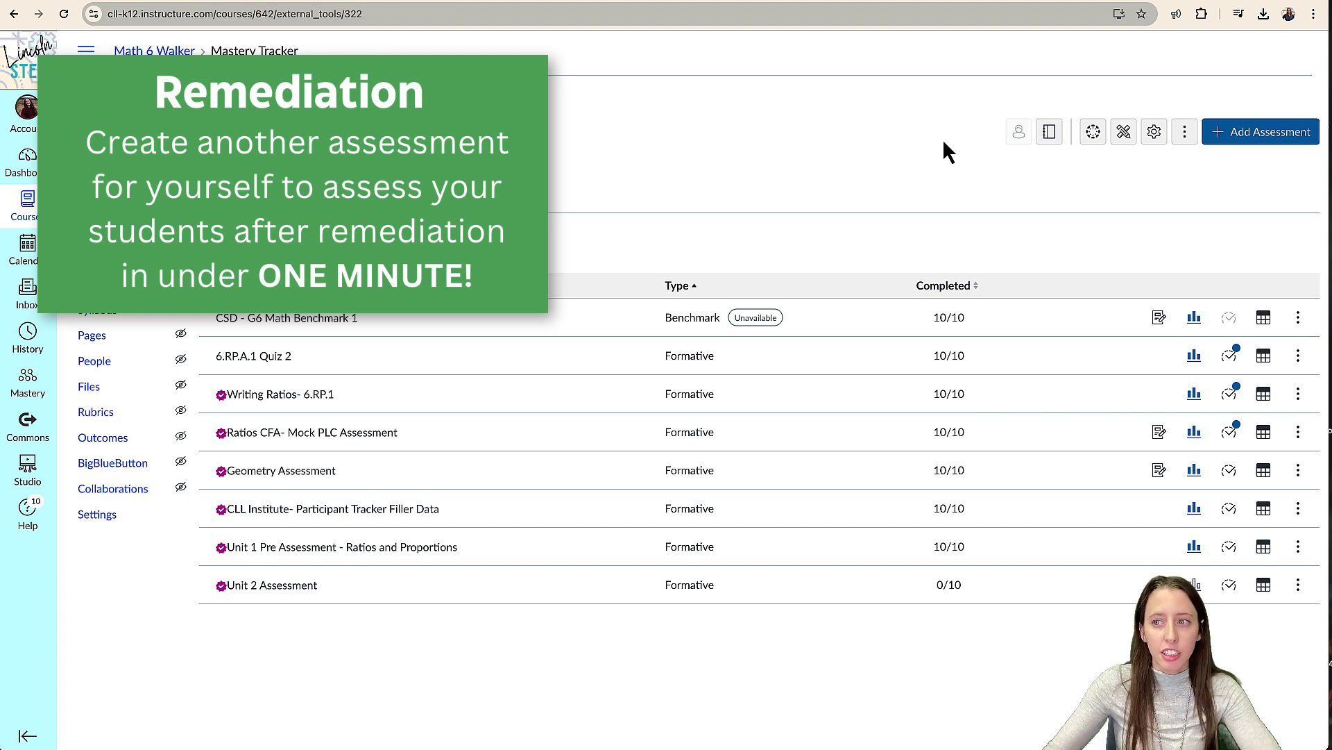
pyautogui.click(1294, 136)
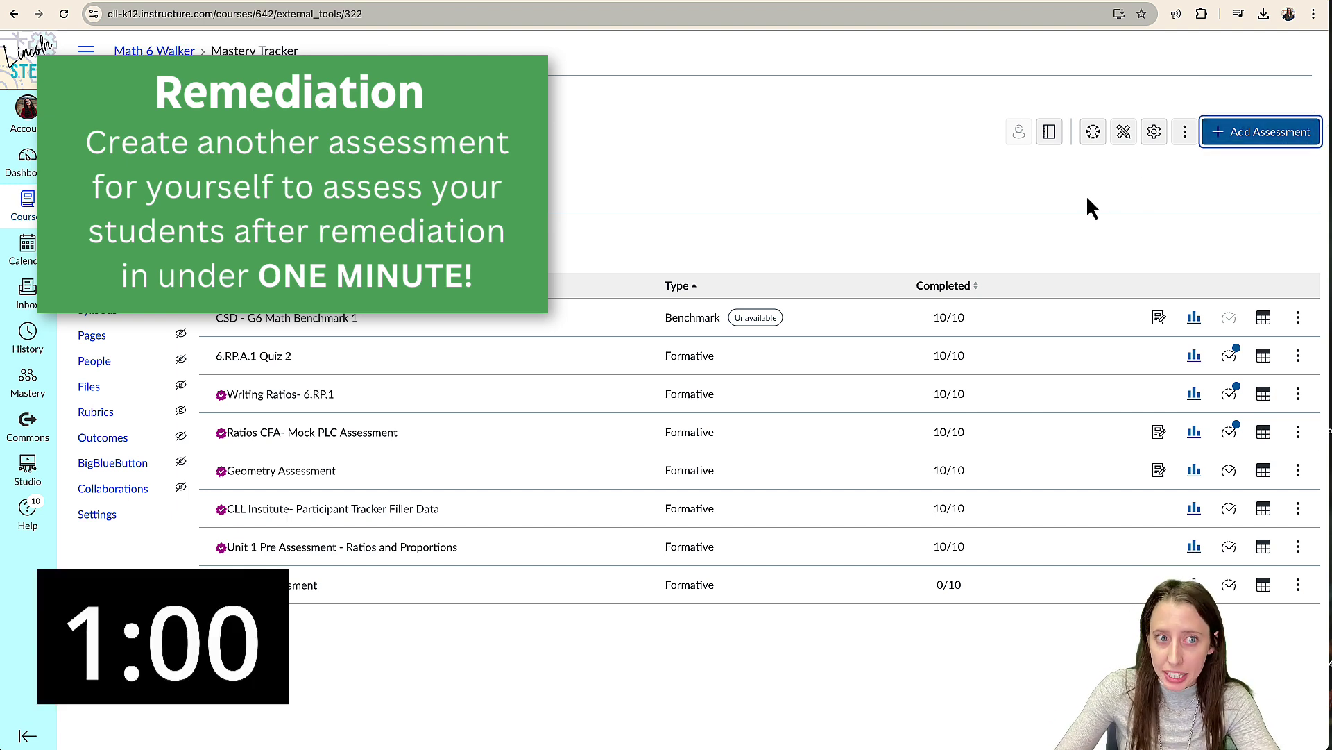
pyautogui.click(1213, 138)
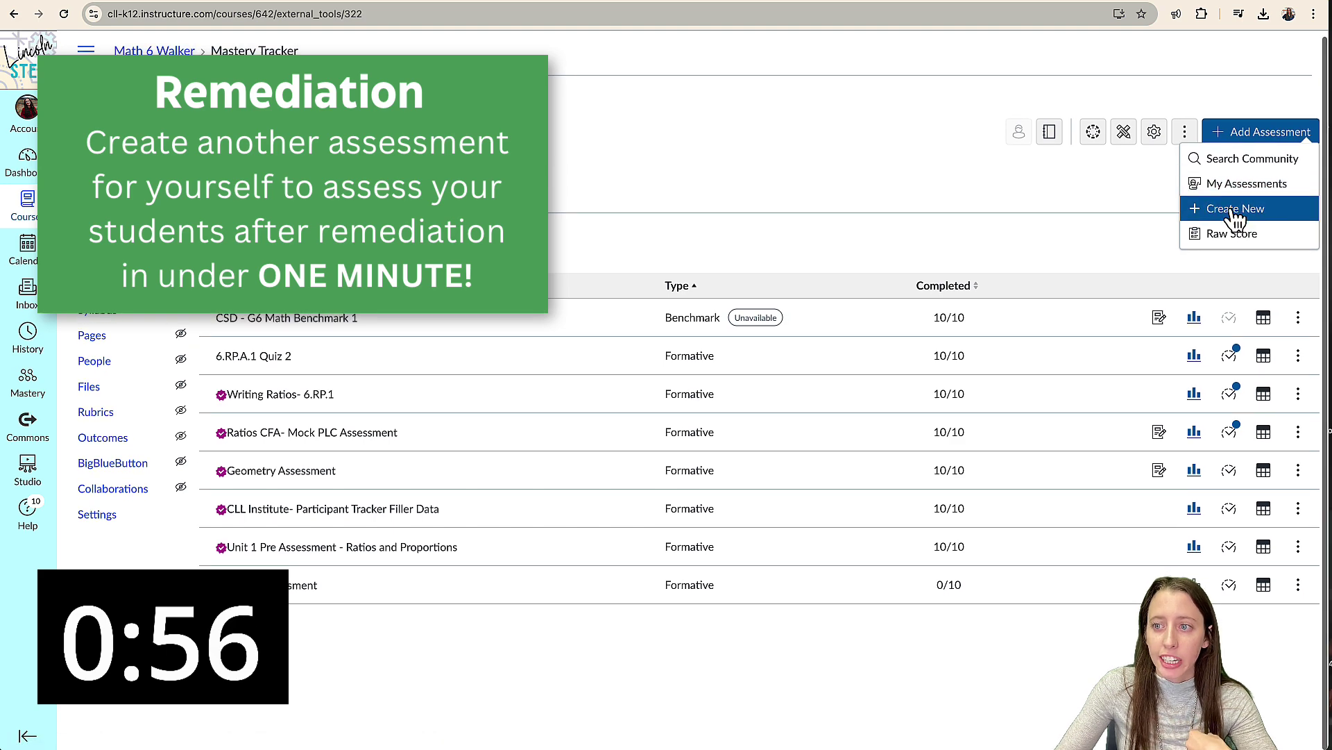
pyautogui.click(1235, 210)
# Step: Title the assessment 'Reteach', keep Item source, set Private To Me, and continue
pyautogui.click(682, 225)
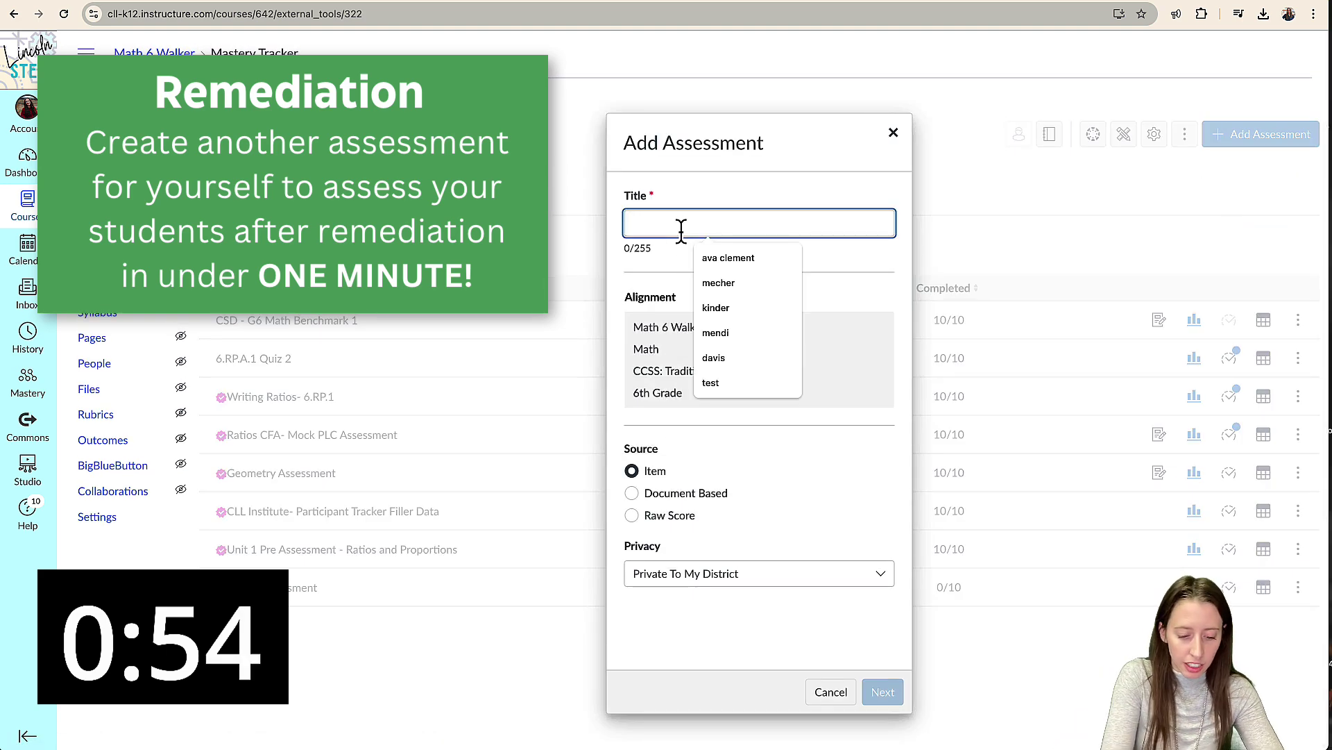
pyautogui.write('Reteach')
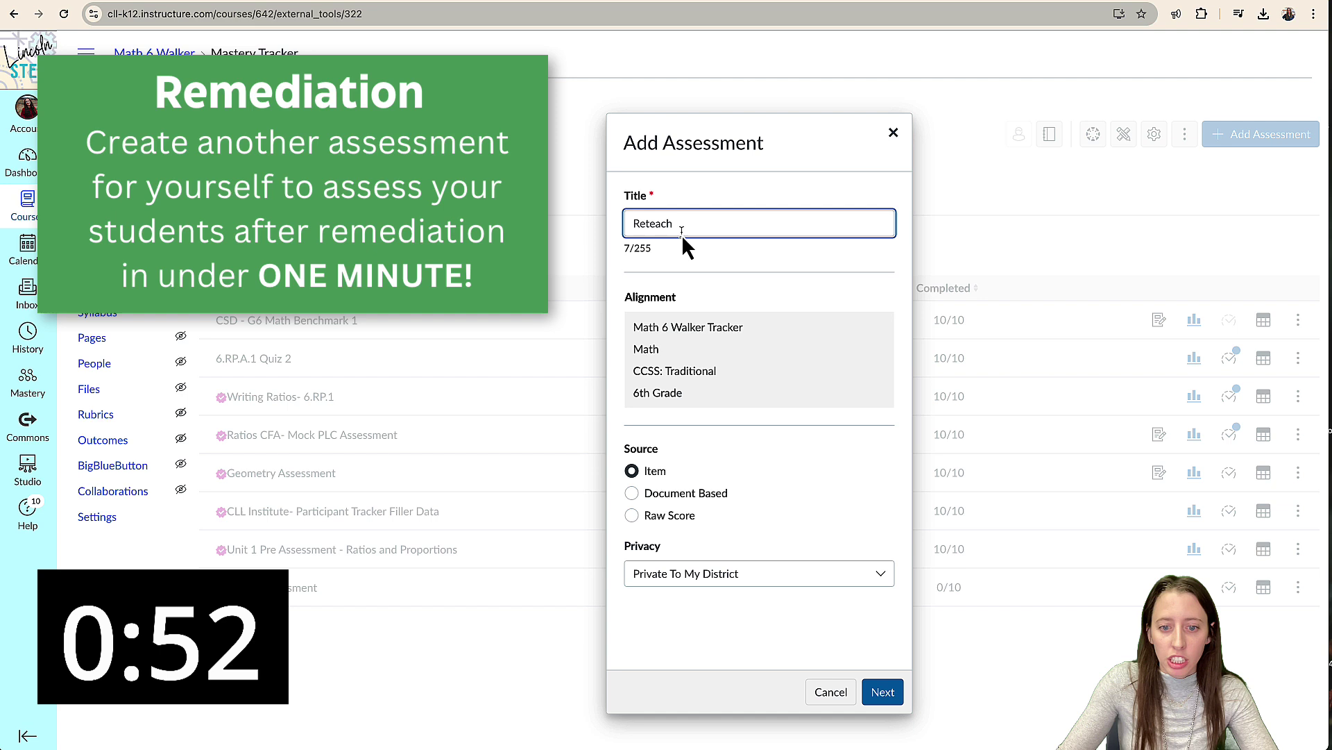
pyautogui.click(633, 496)
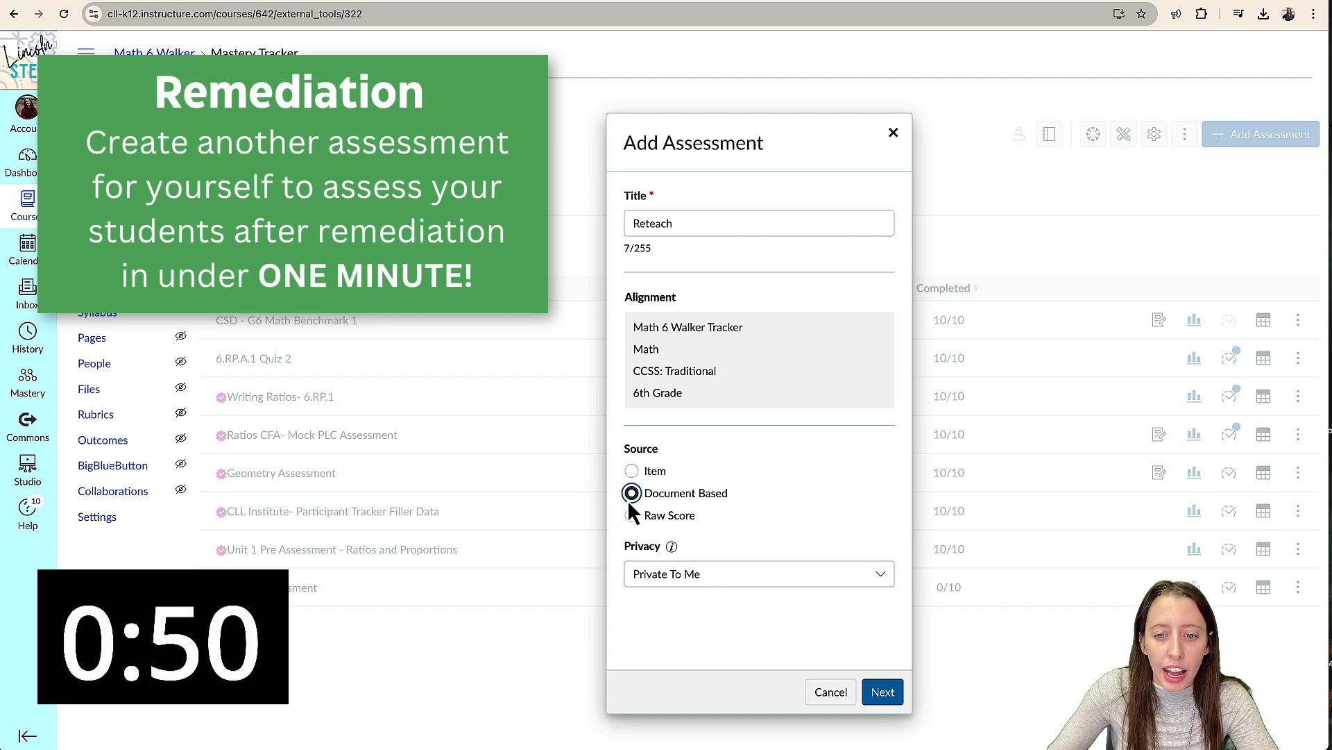
pyautogui.click(632, 471)
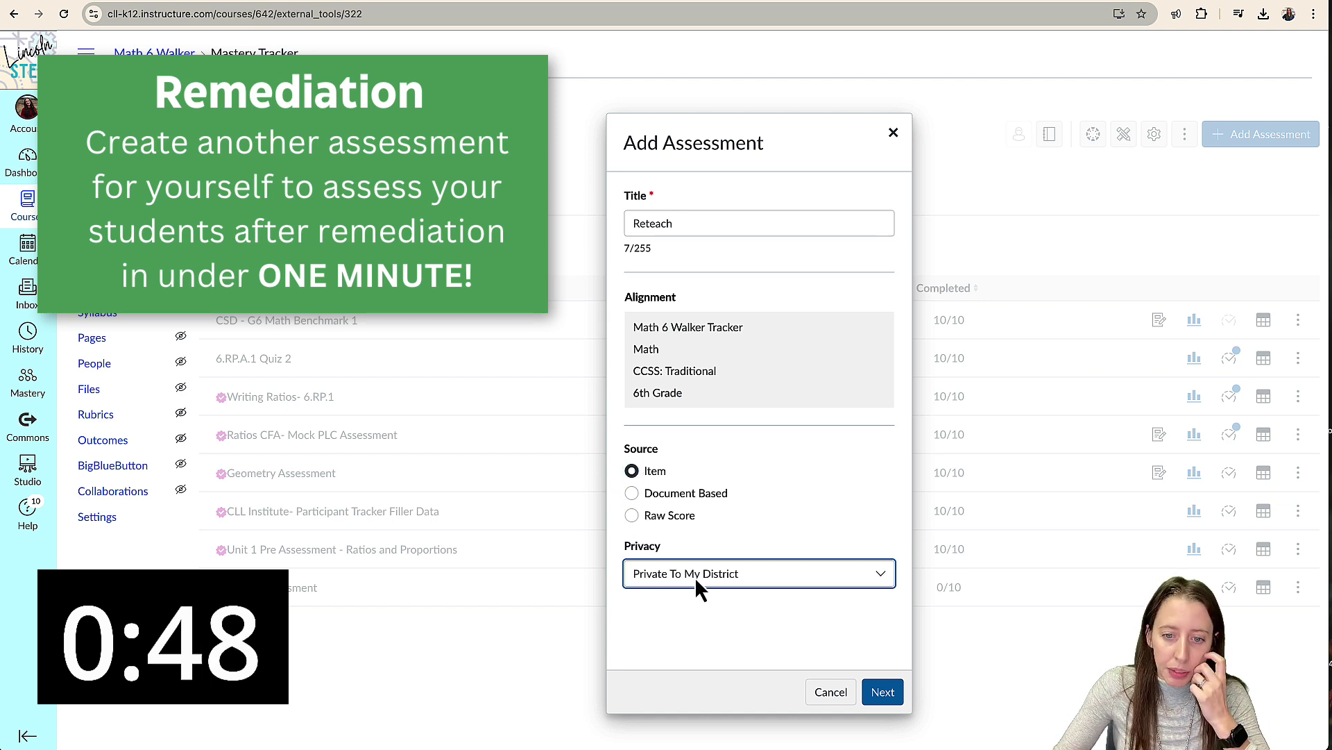
pyautogui.click(694, 577)
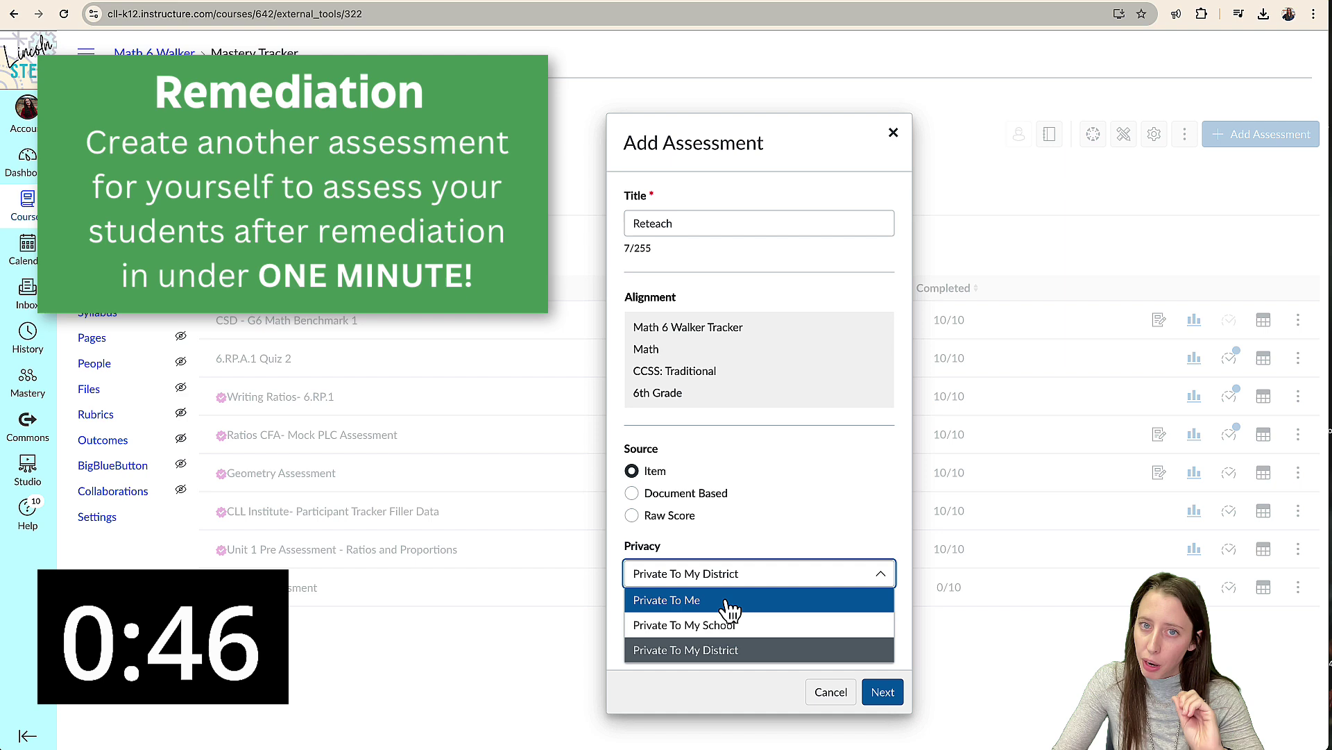
pyautogui.click(726, 601)
pyautogui.click(884, 692)
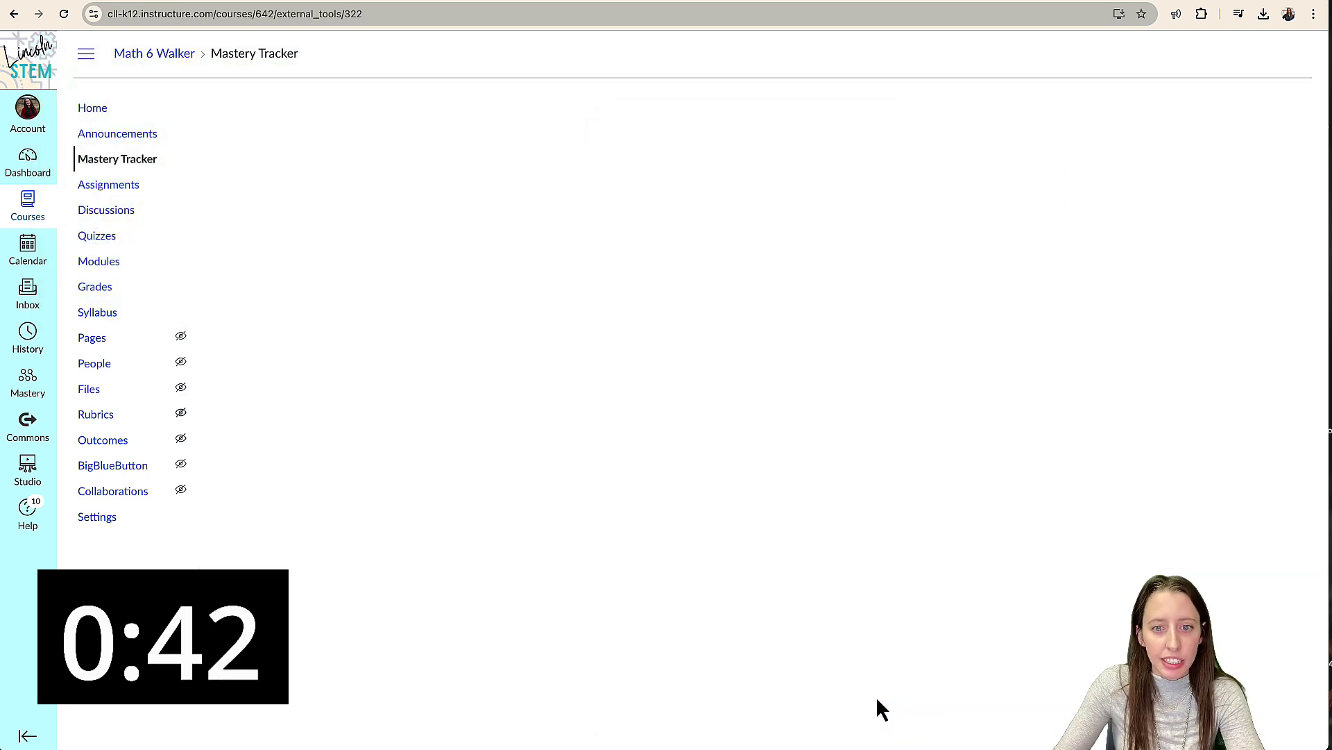
# Step: Open the item bank filtered to standard 6.RP.A.1 and the Mastery Item Bank
pyautogui.click(388, 410)
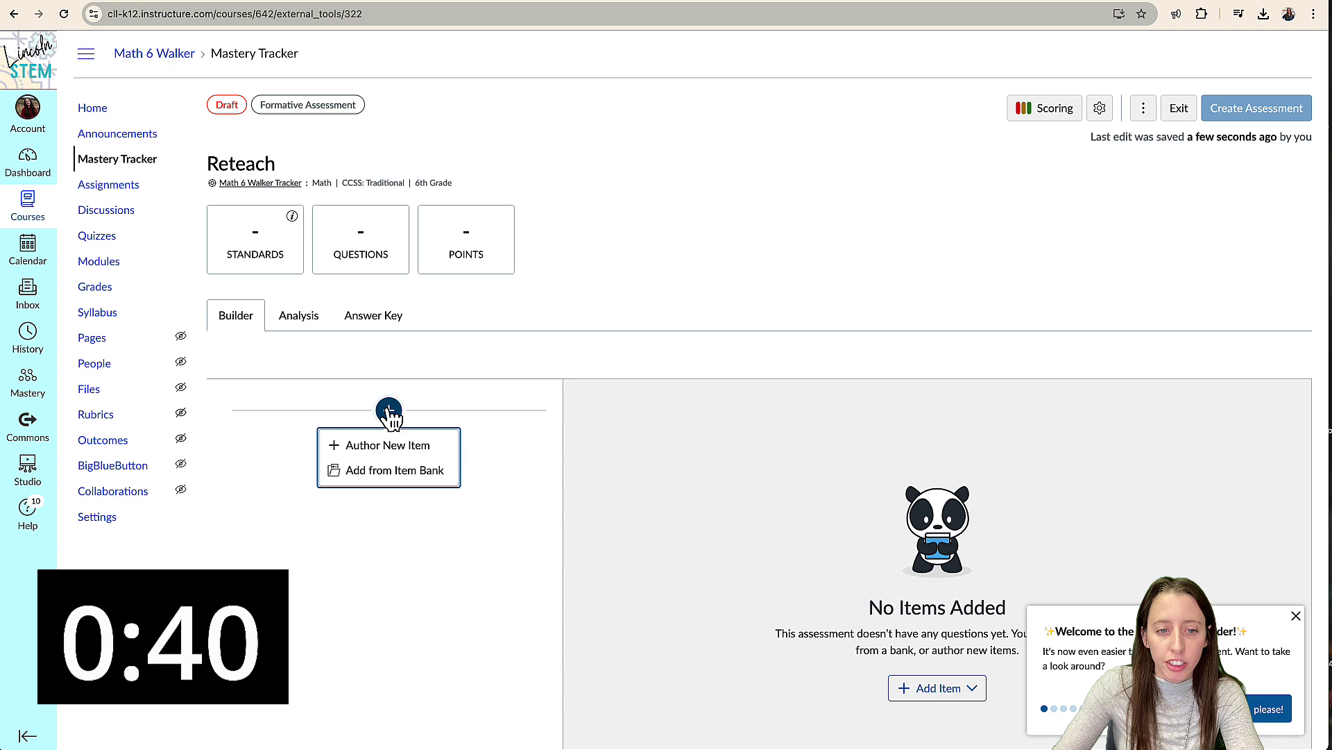
pyautogui.click(394, 469)
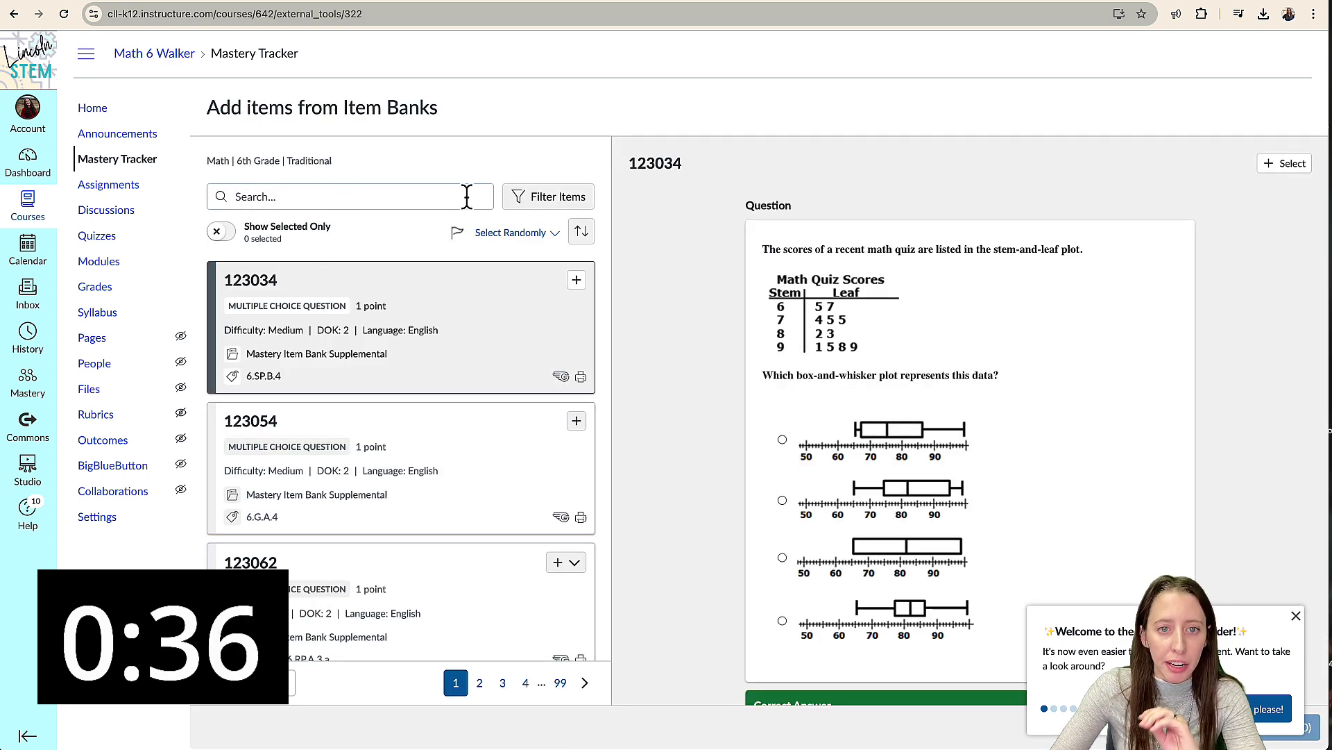
pyautogui.click(548, 208)
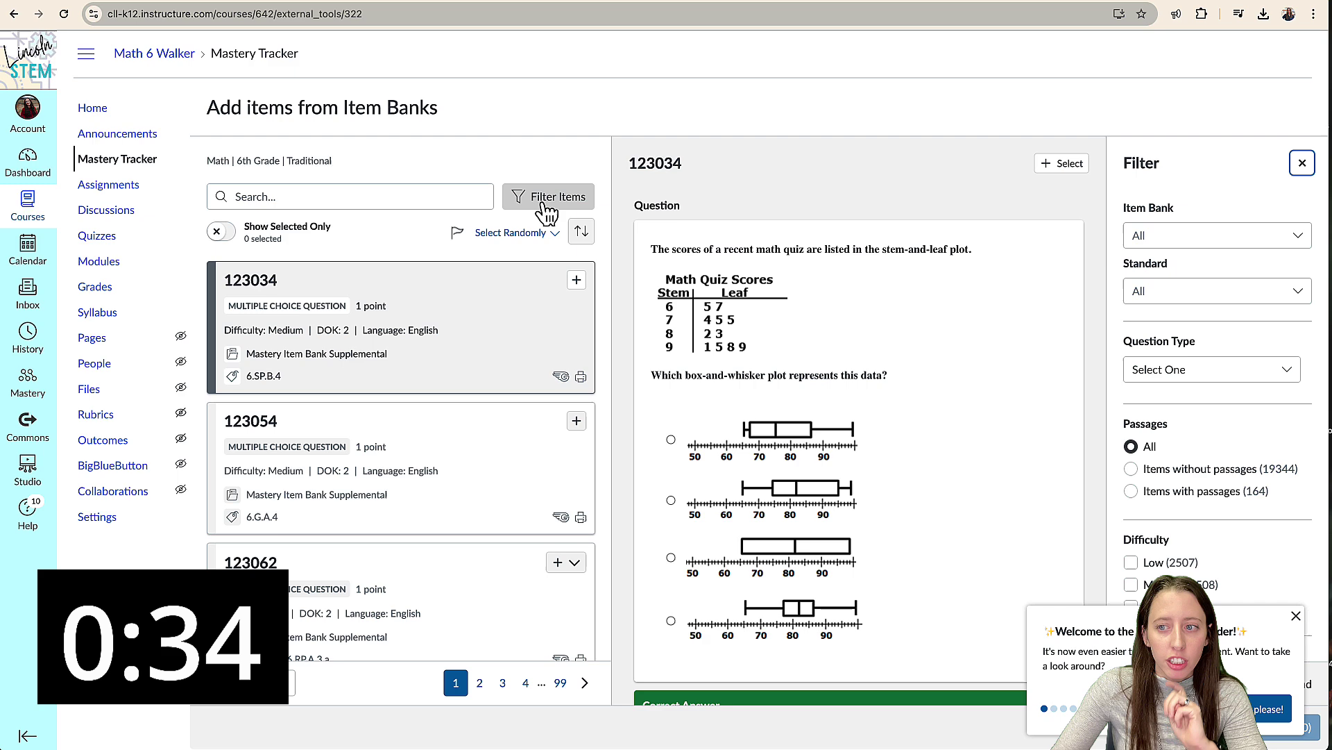
pyautogui.click(1241, 290)
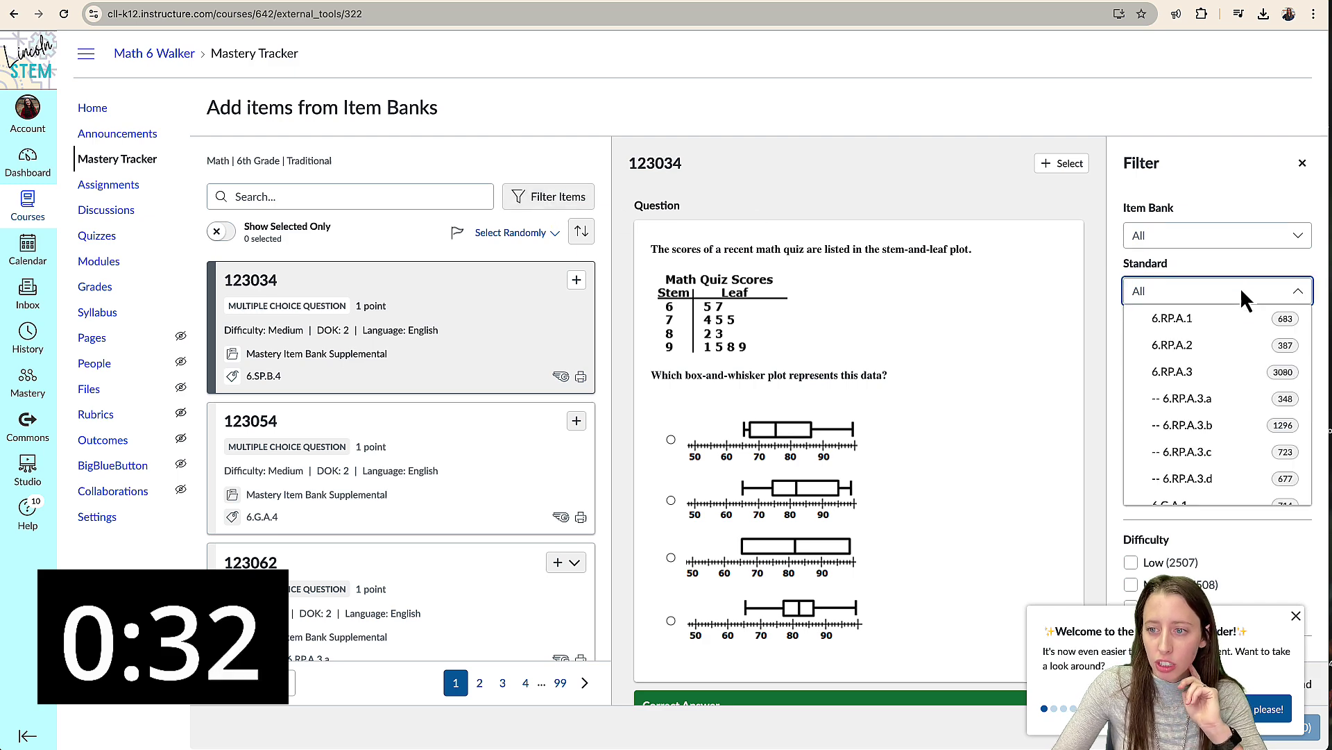
pyautogui.click(1215, 327)
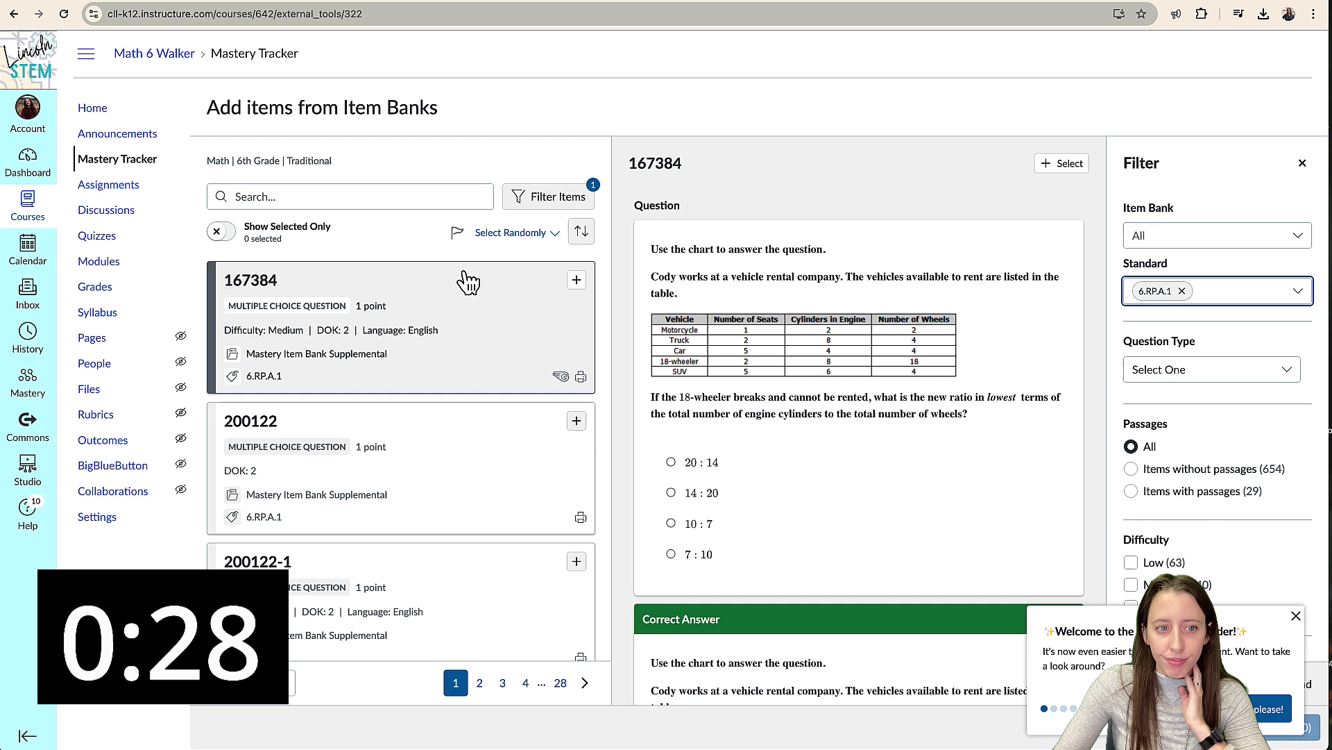
pyautogui.click(1247, 236)
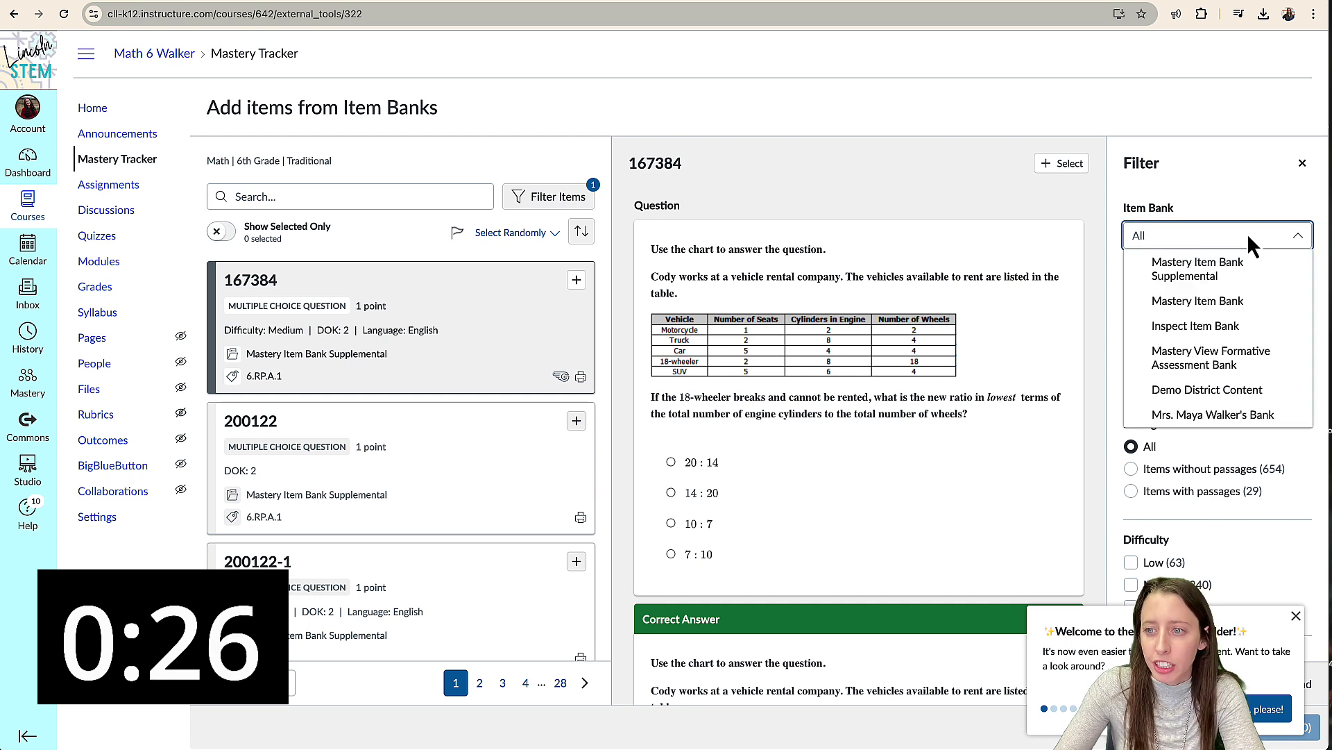
pyautogui.click(1234, 310)
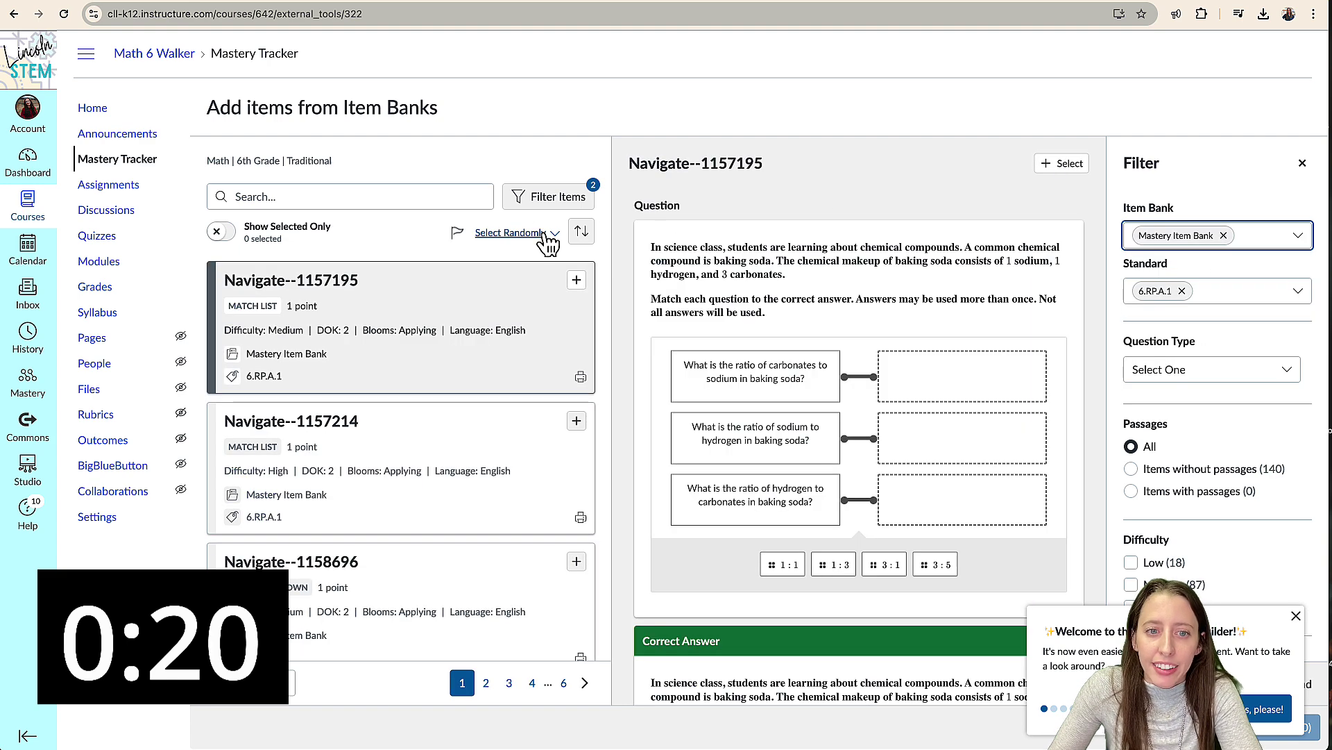
# Step: Randomly select 4 matching items and dismiss the welcome popup
pyautogui.click(529, 236)
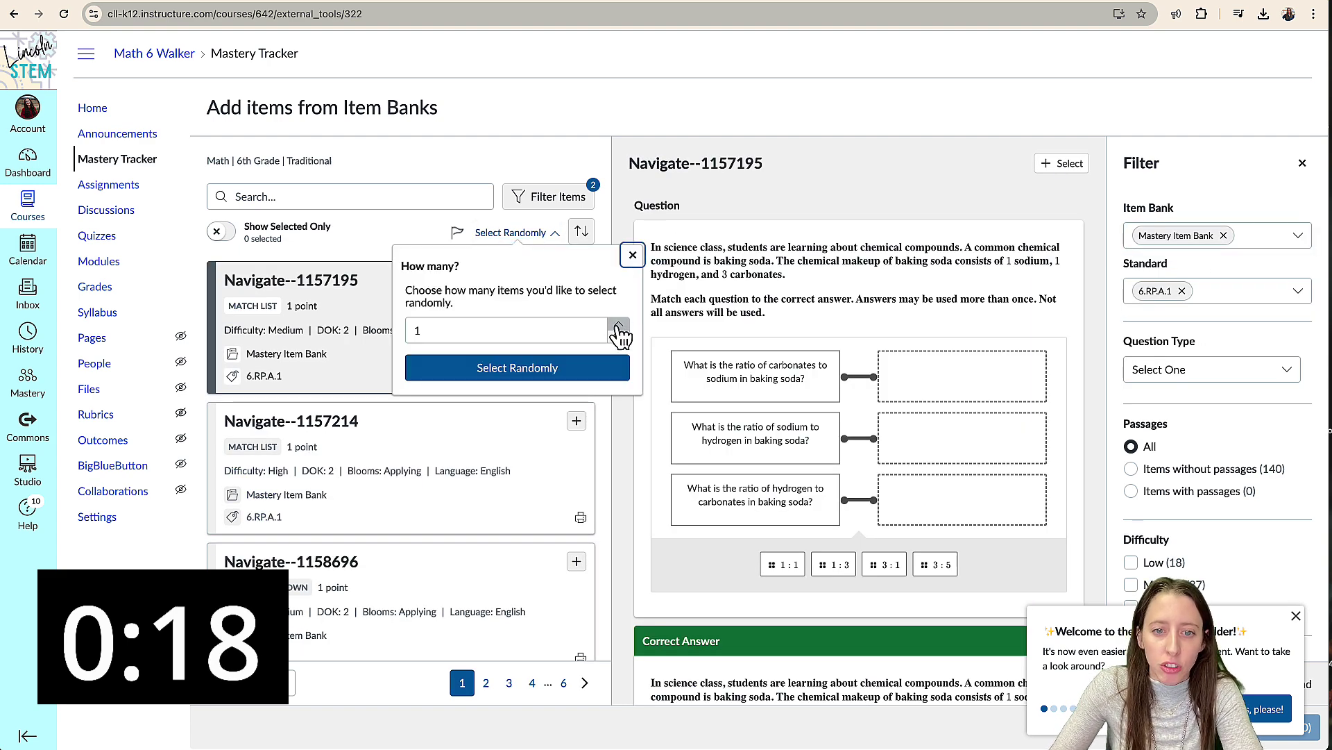
pyautogui.click(620, 328)
pyautogui.click(622, 328)
pyautogui.click(622, 328)
pyautogui.click(584, 368)
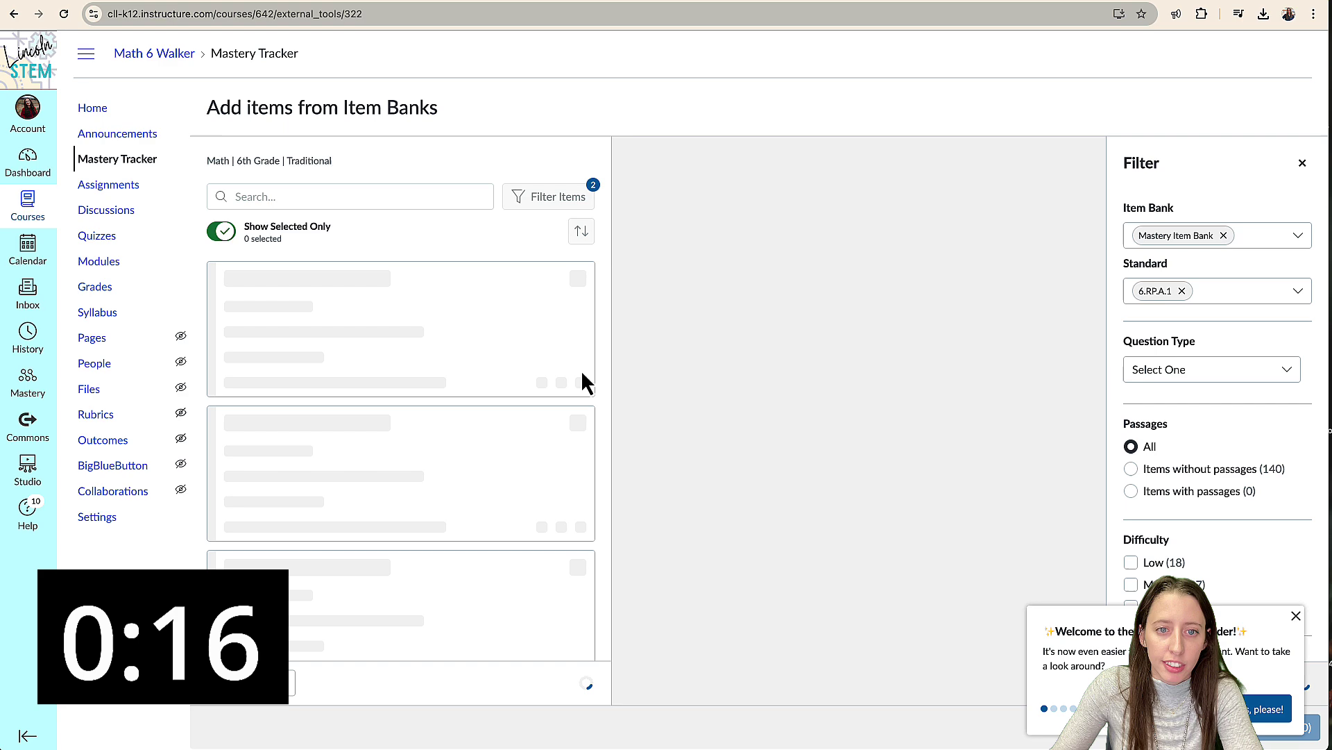
pyautogui.scroll(-3, 416, 366)
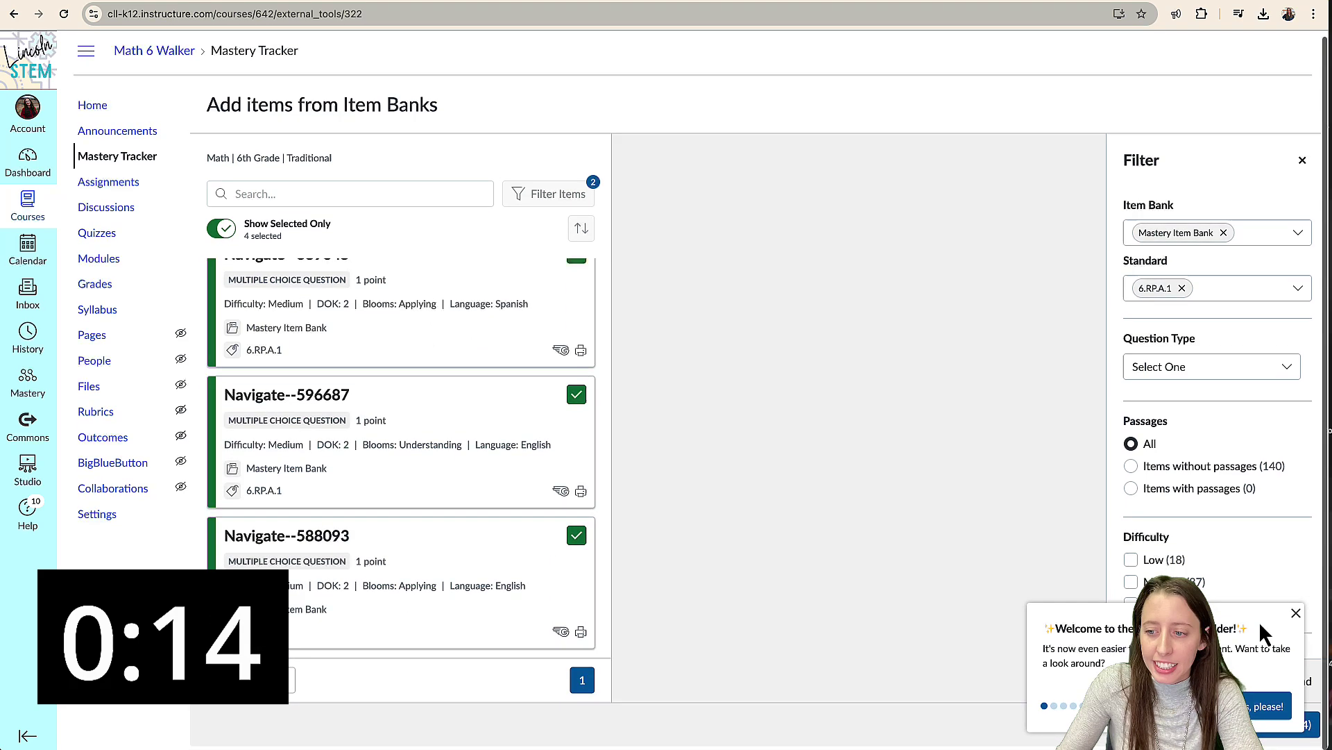
pyautogui.click(1296, 613)
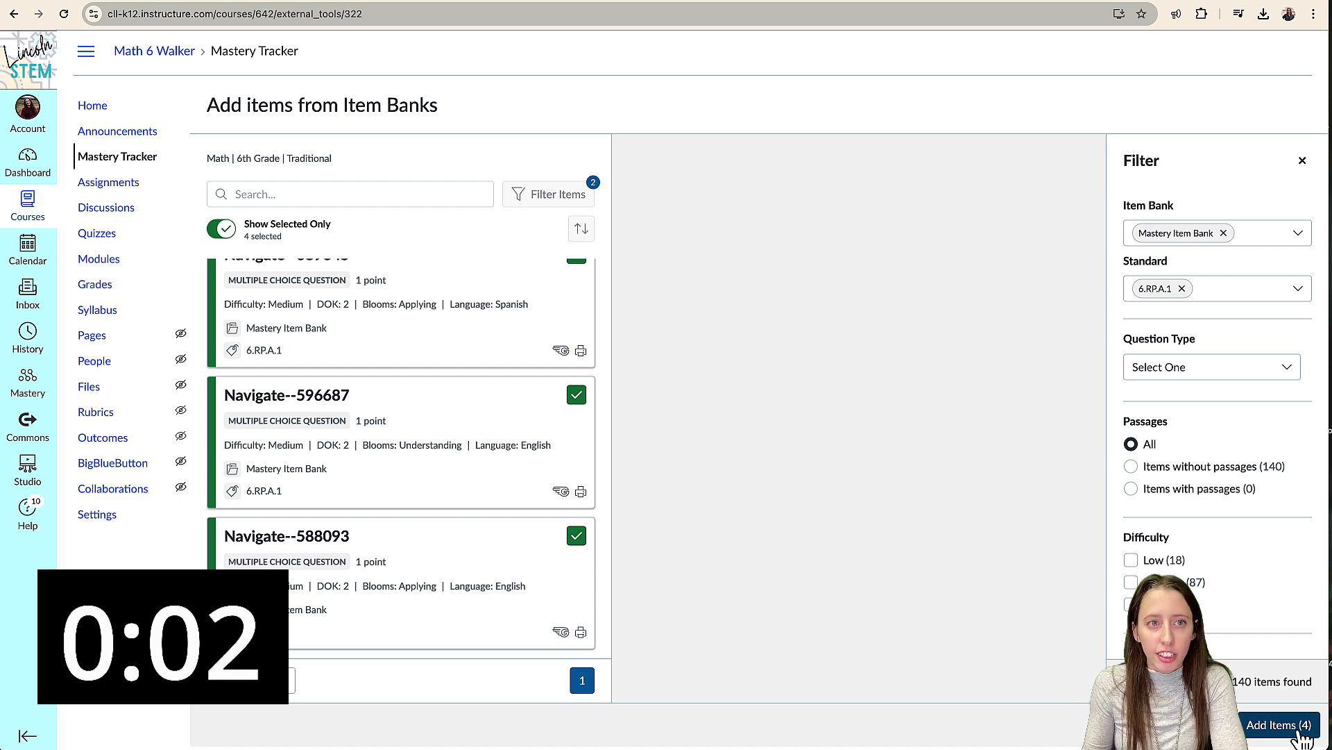
# Step: Close the filters and leave the item bank without adding the items
pyautogui.scroll(1, 965, 569)
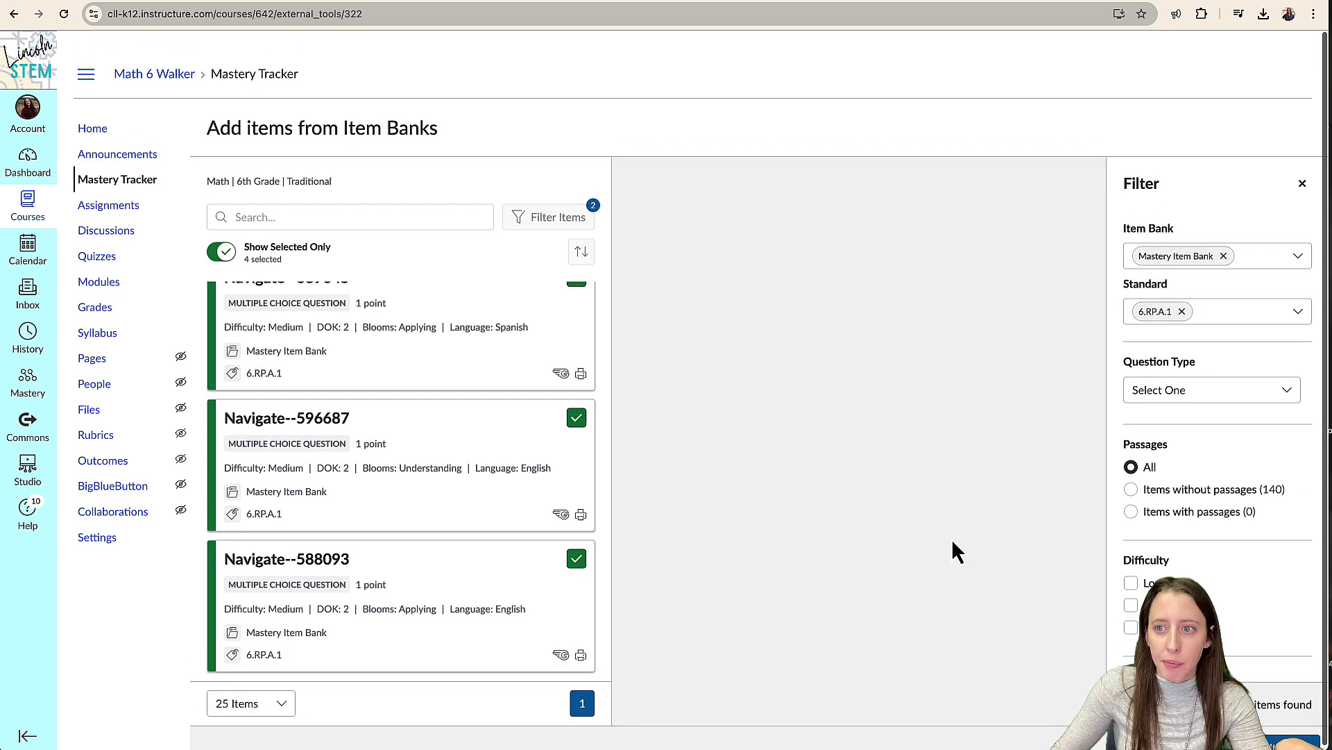
pyautogui.scroll(-1, 951, 540)
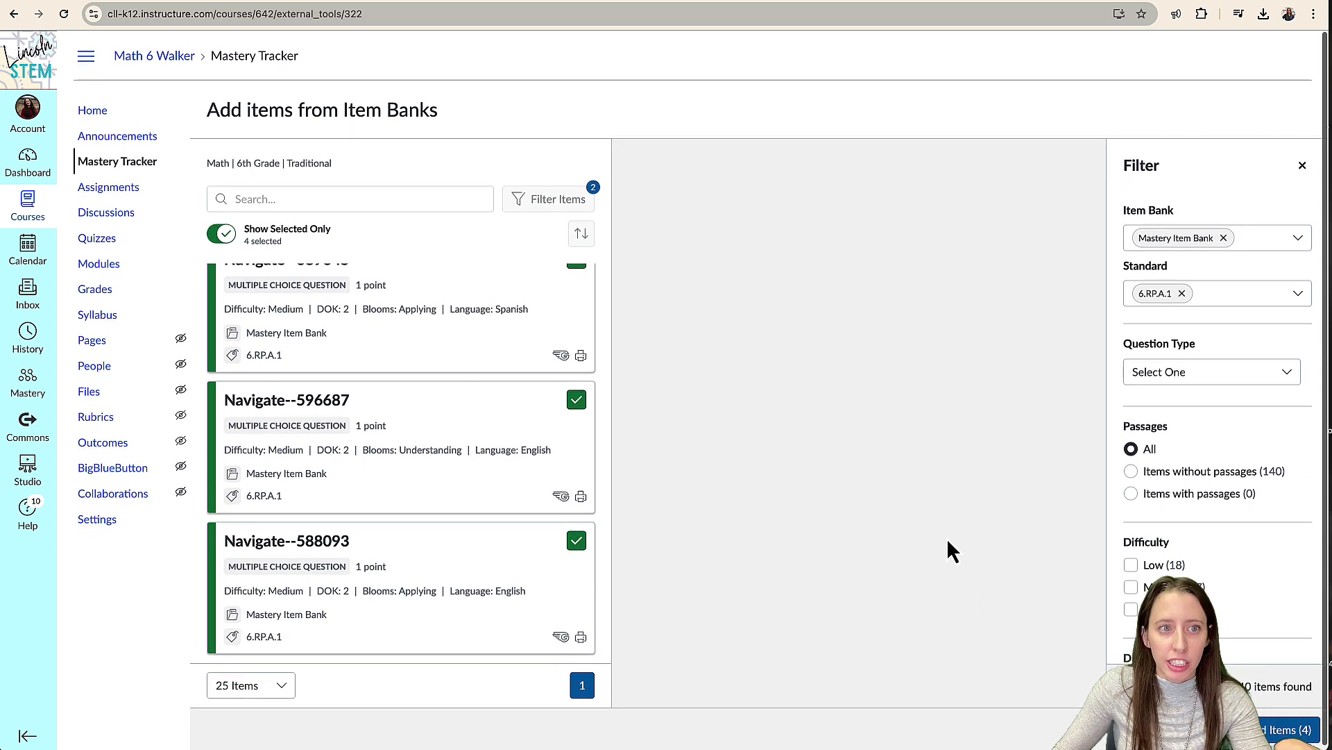
pyautogui.click(1303, 165)
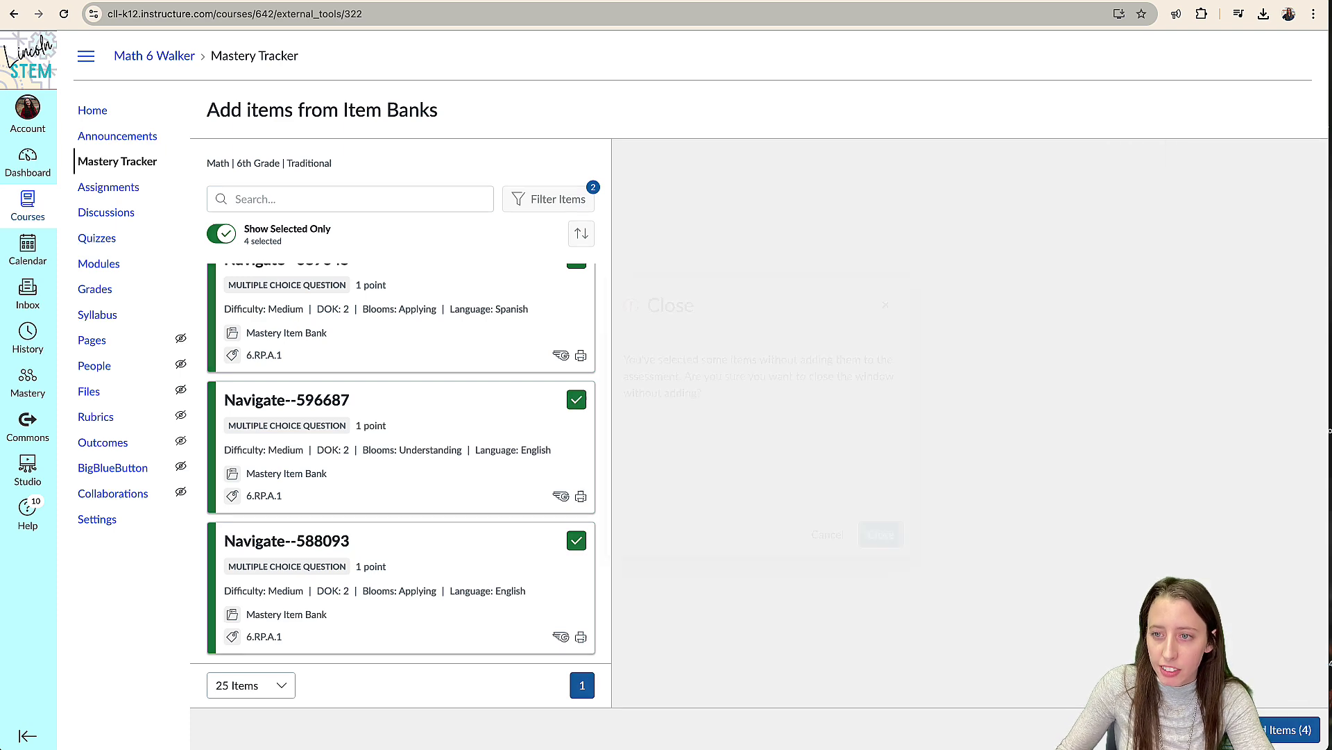
pyautogui.press('Escape')
pyautogui.click(876, 542)
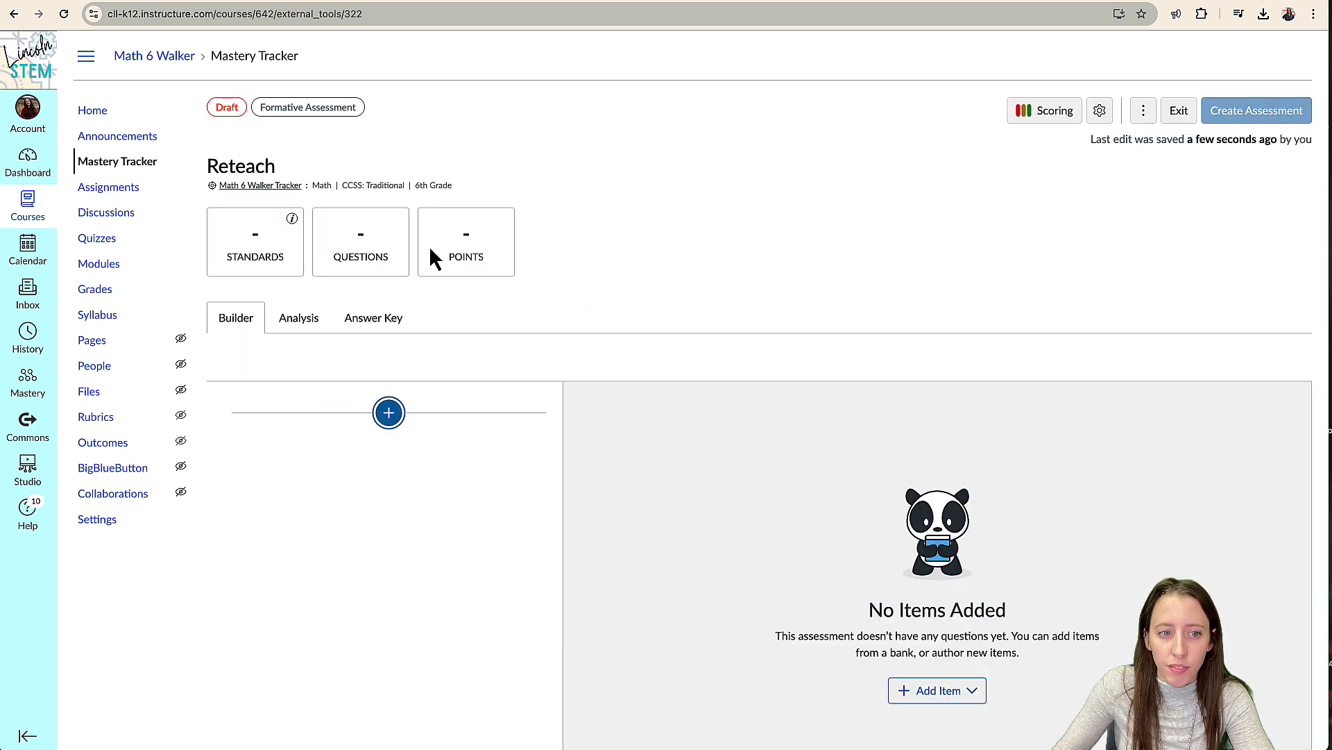
# Step: Return to the Math 6 Walker tracker and open the Ratios CFA- Mock PLC Assessment report
pyautogui.click(109, 160)
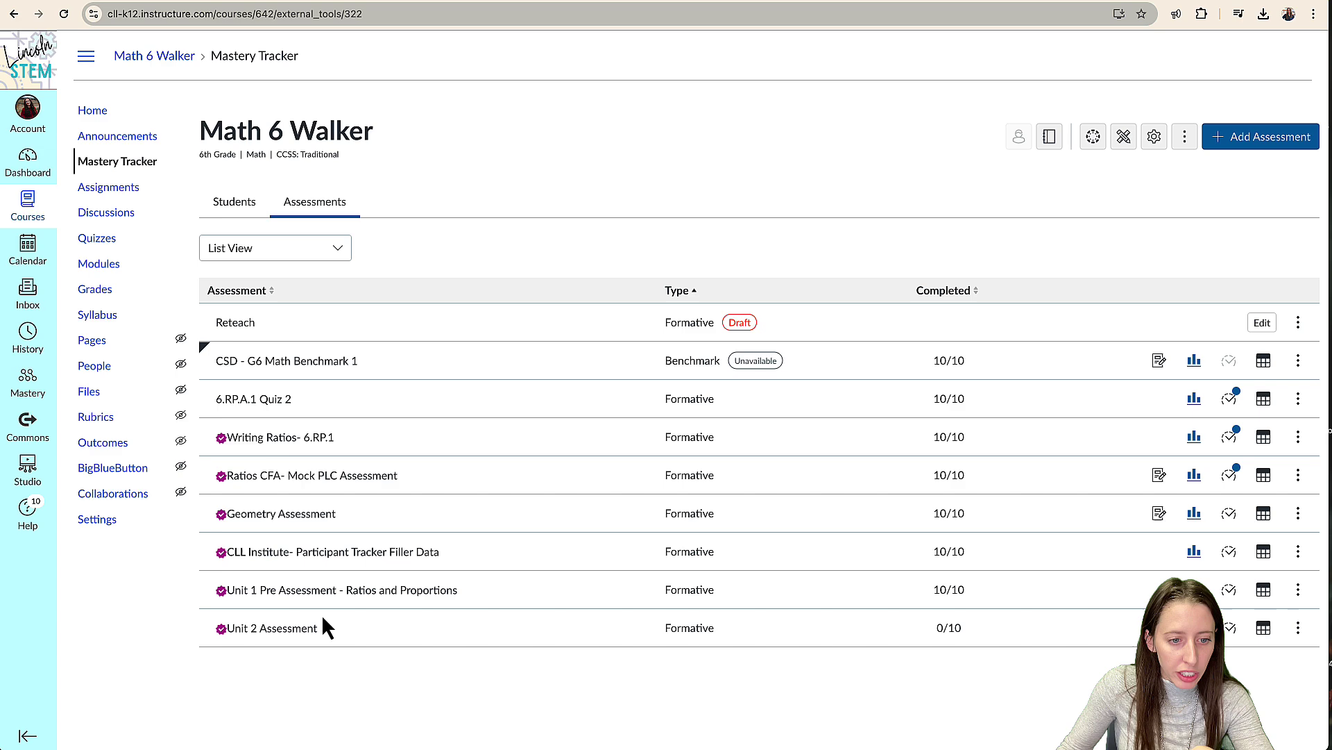
pyautogui.click(1195, 477)
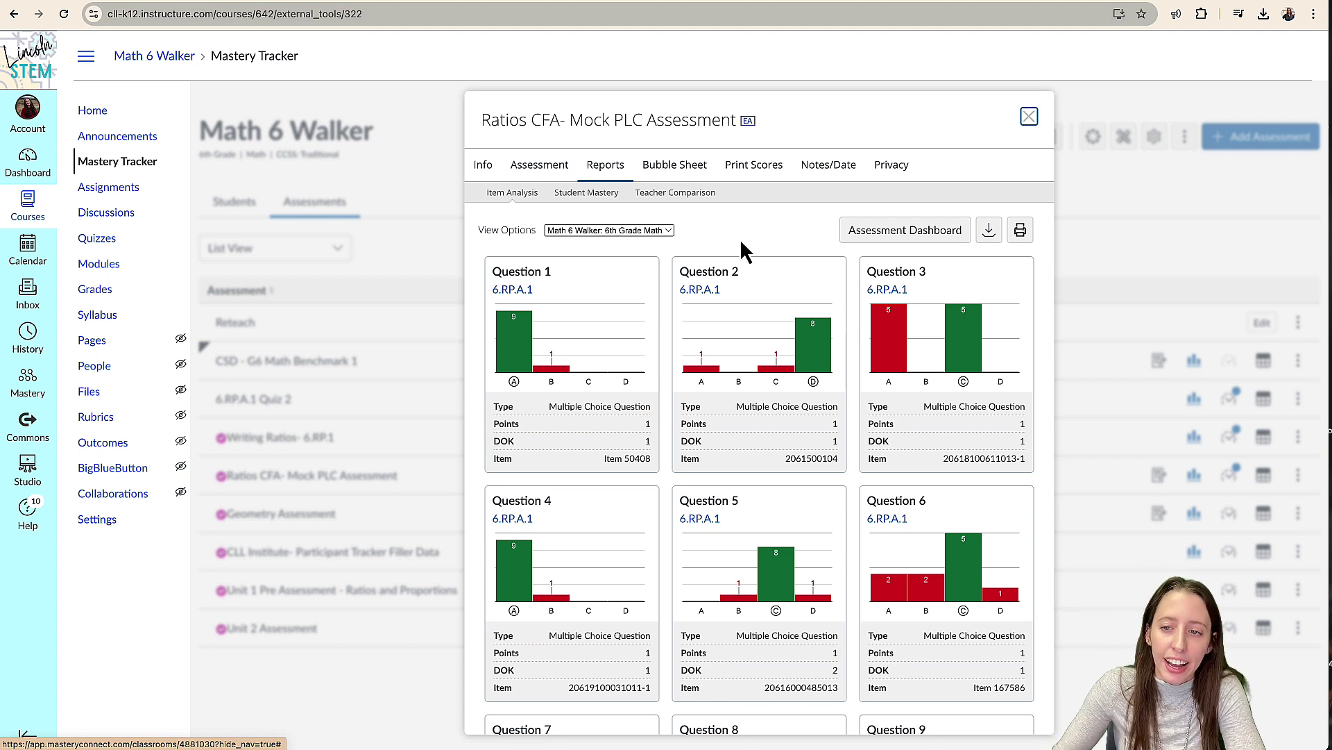
# Step: Review the Ratios CFA item analysis charts and View Options groupings, keeping Math 6 Walker data, then close the report
pyautogui.scroll(-1, 735, 249)
pyautogui.scroll(1, 726, 264)
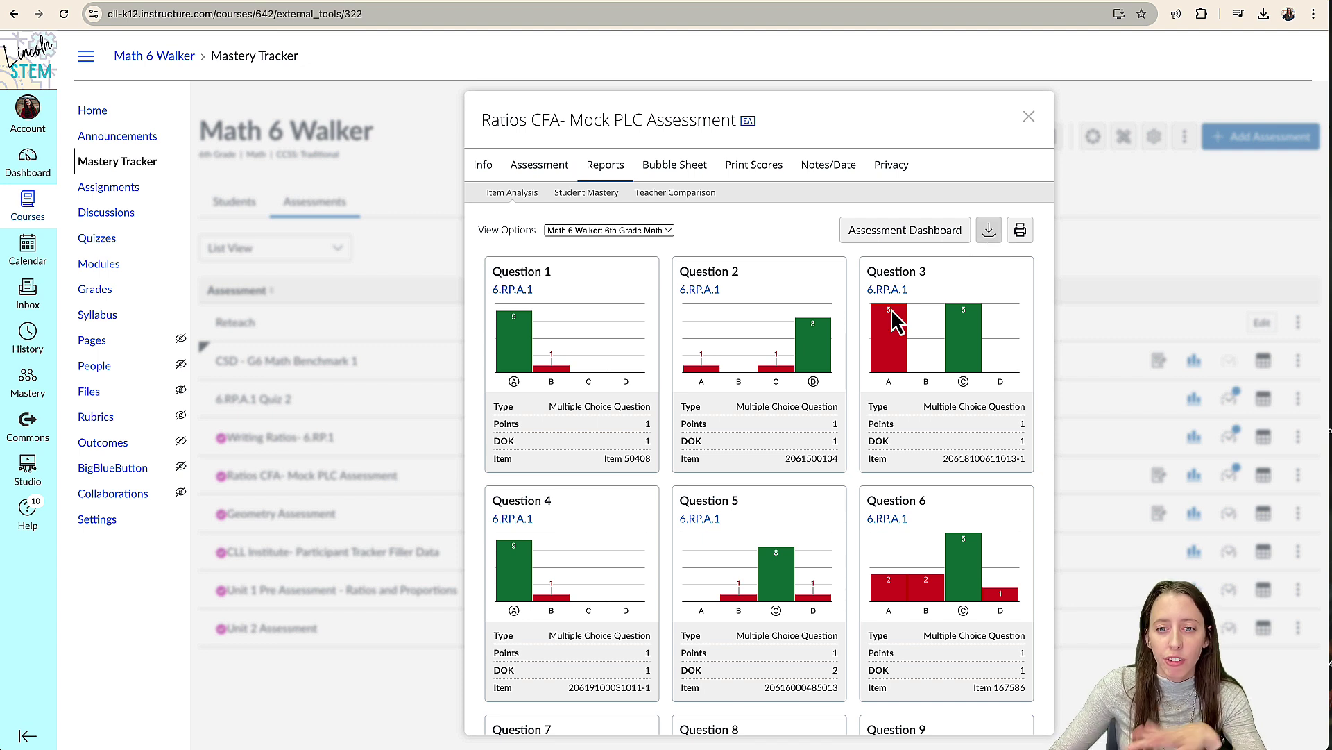
pyautogui.scroll(-5, 851, 355)
pyautogui.scroll(5, 852, 355)
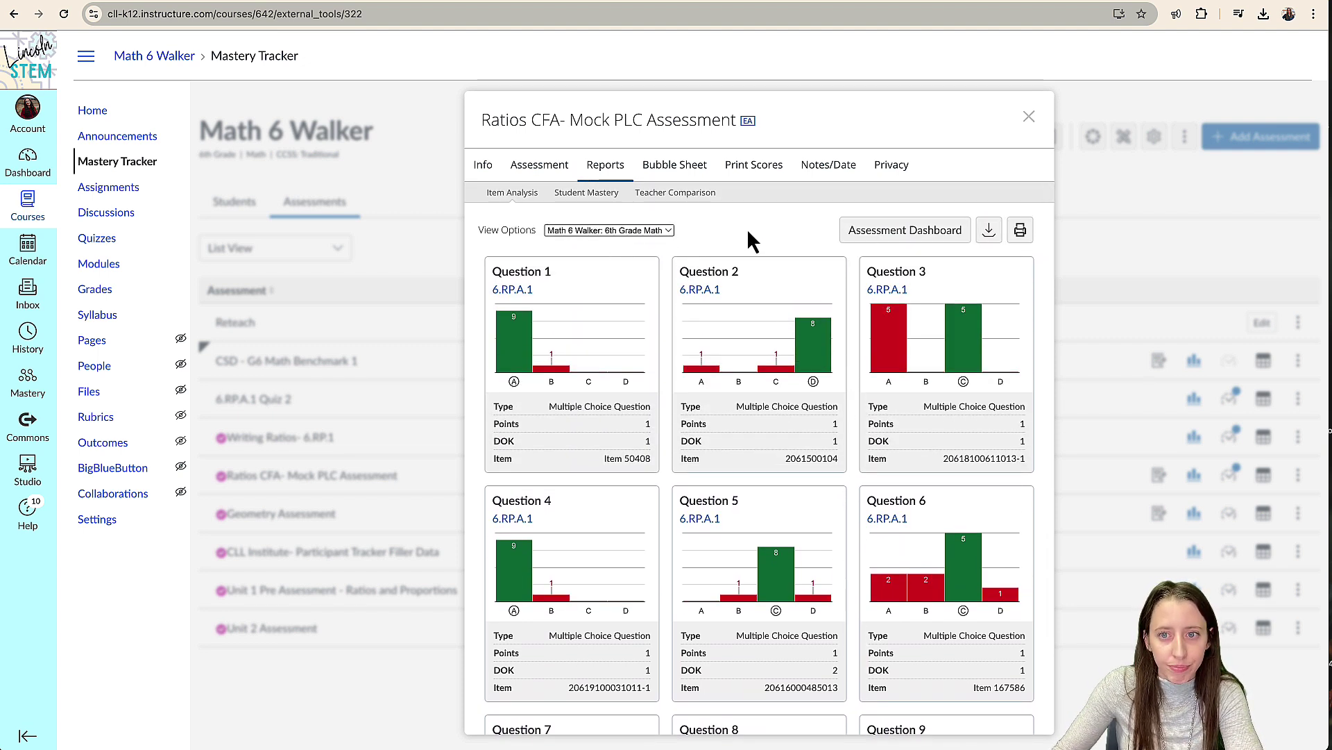
pyautogui.click(649, 229)
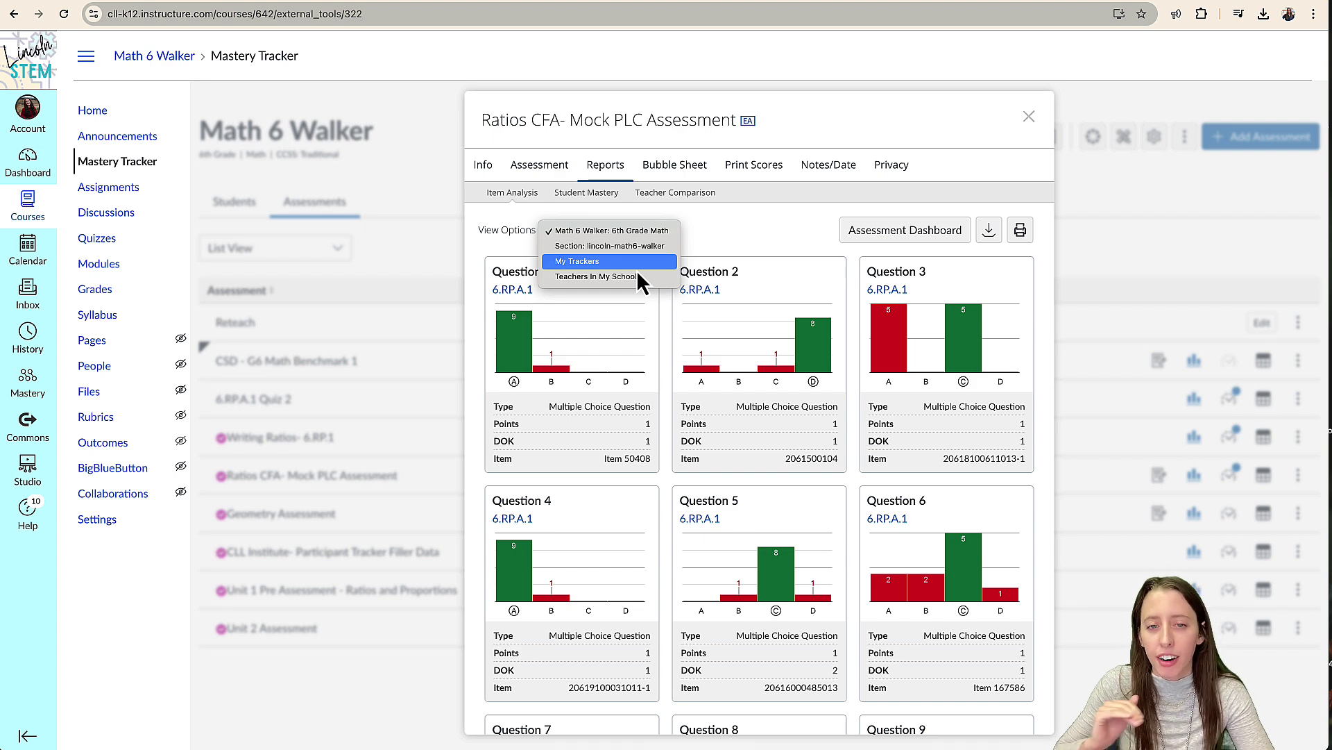
pyautogui.click(1029, 118)
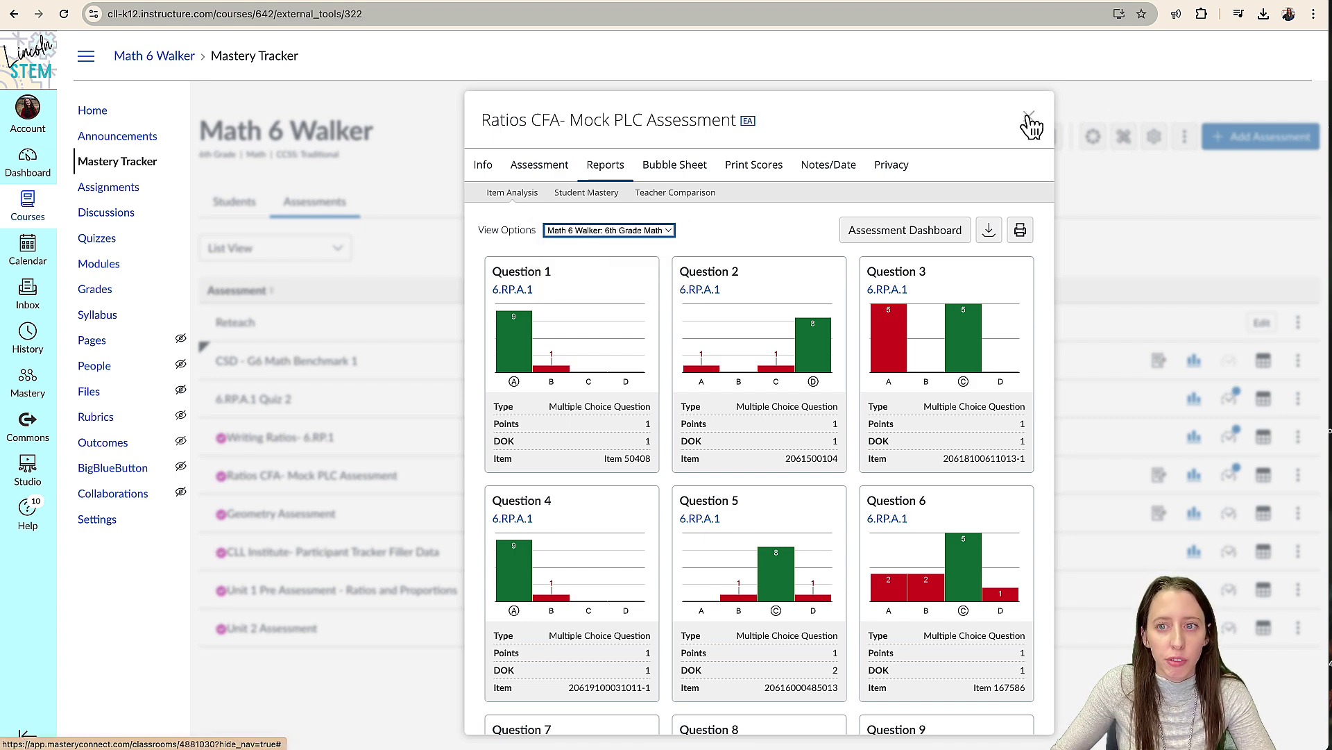
pyautogui.click(1029, 118)
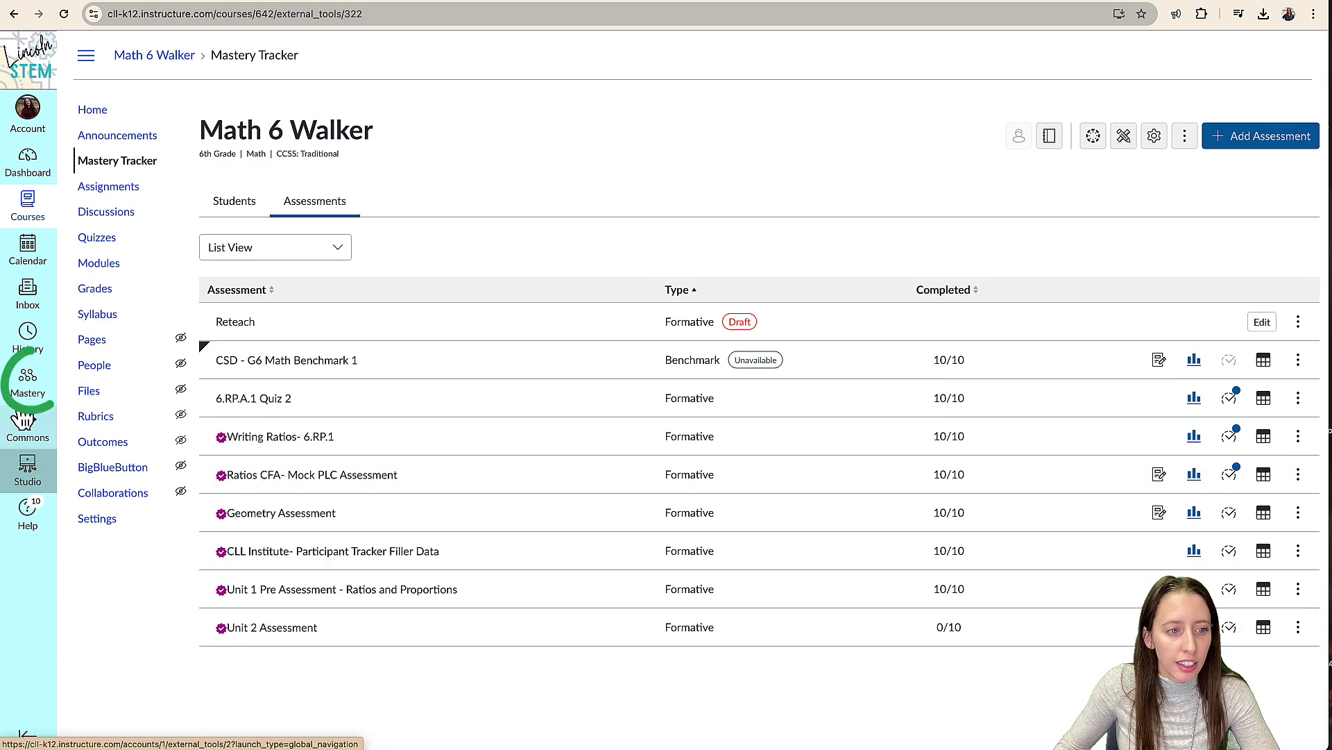
# Step: Go to the Mastery Trackers home page and show the Profiles choices in the account menu
pyautogui.click(27, 388)
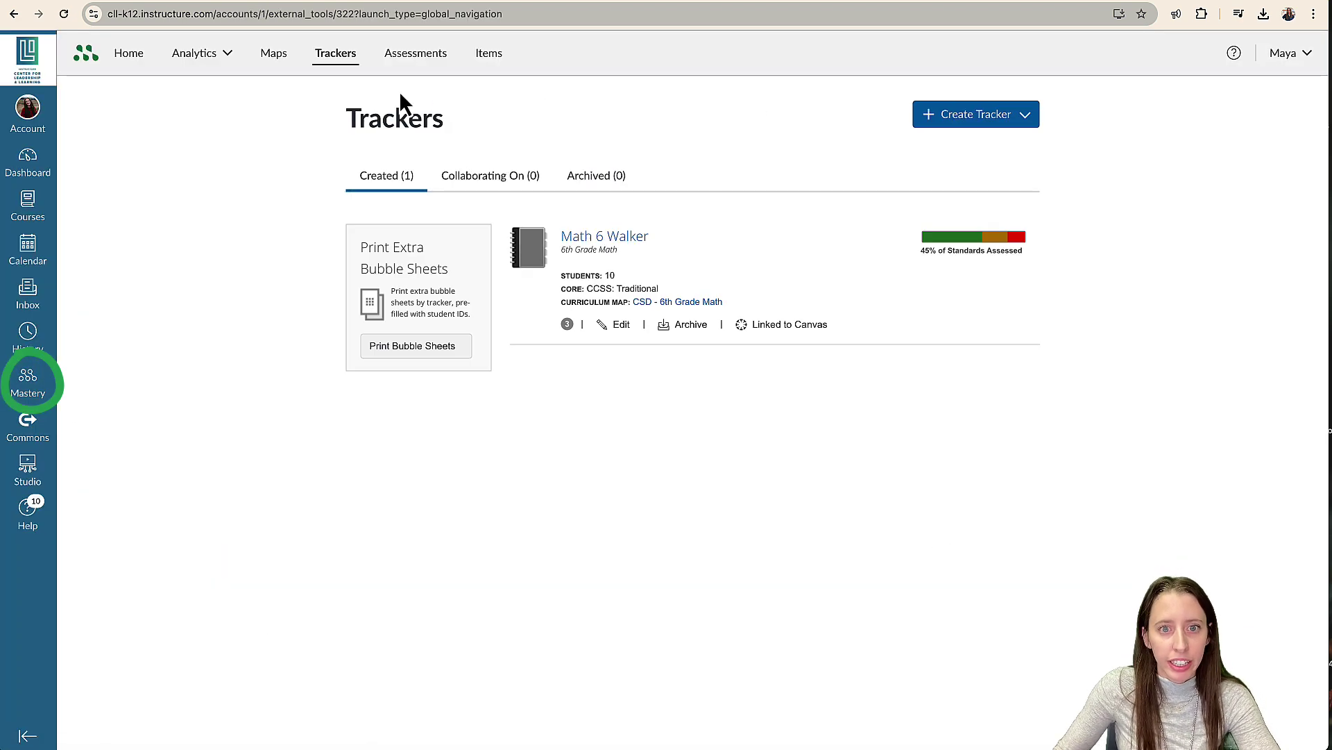
pyautogui.click(1290, 54)
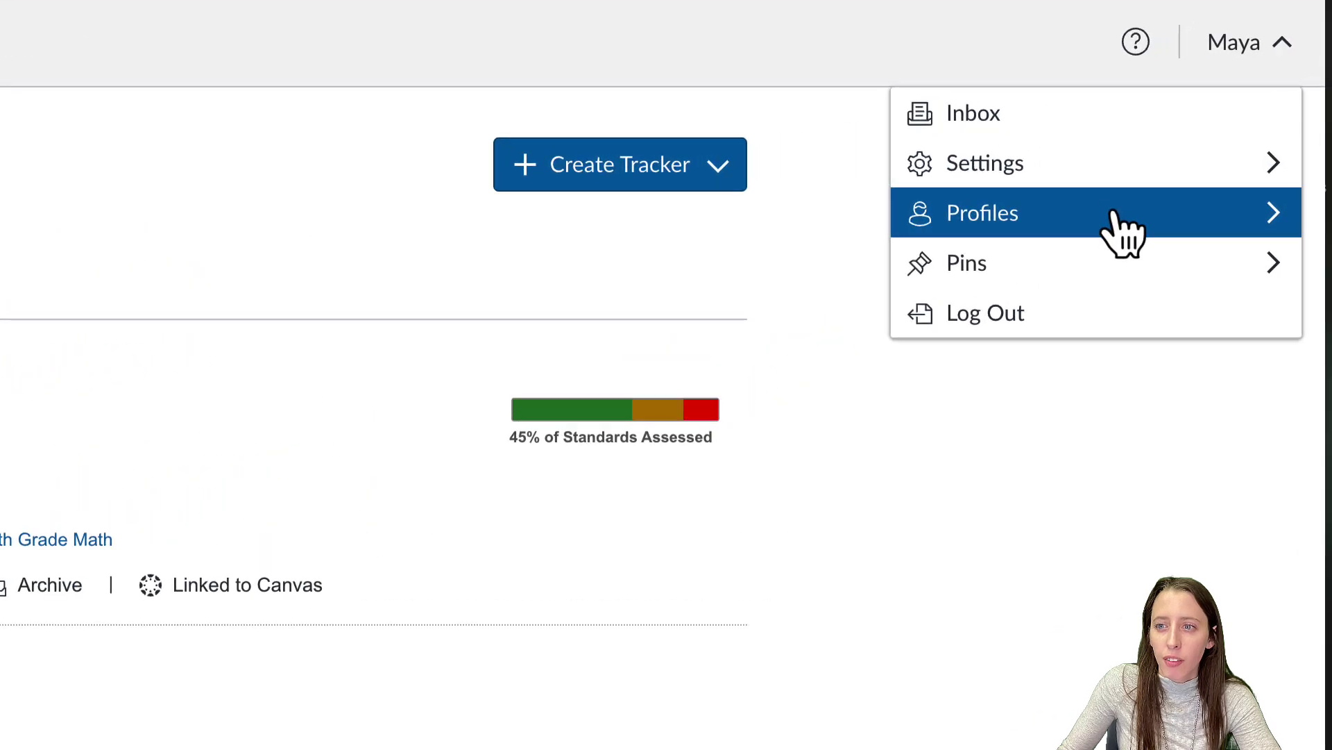
pyautogui.click(1114, 213)
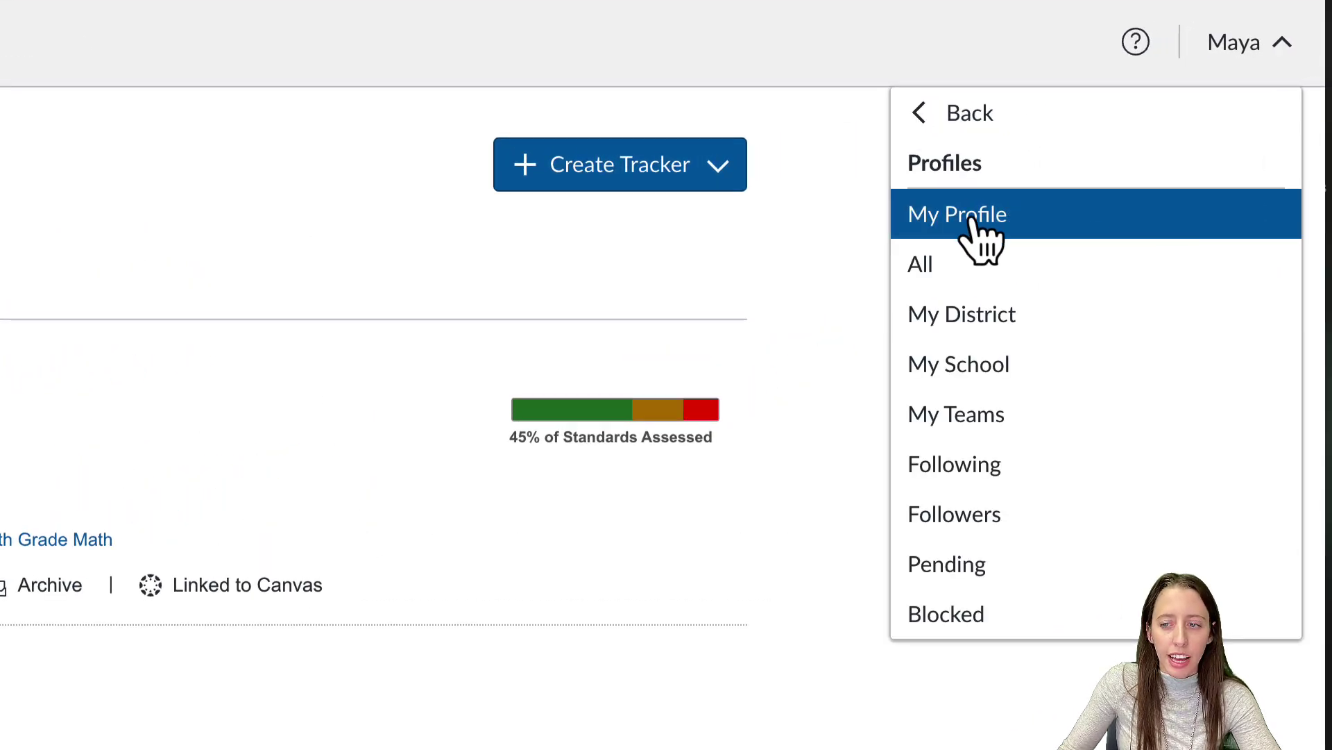
# Step: Open the My Teams page from the Profiles submenu
pyautogui.click(1007, 421)
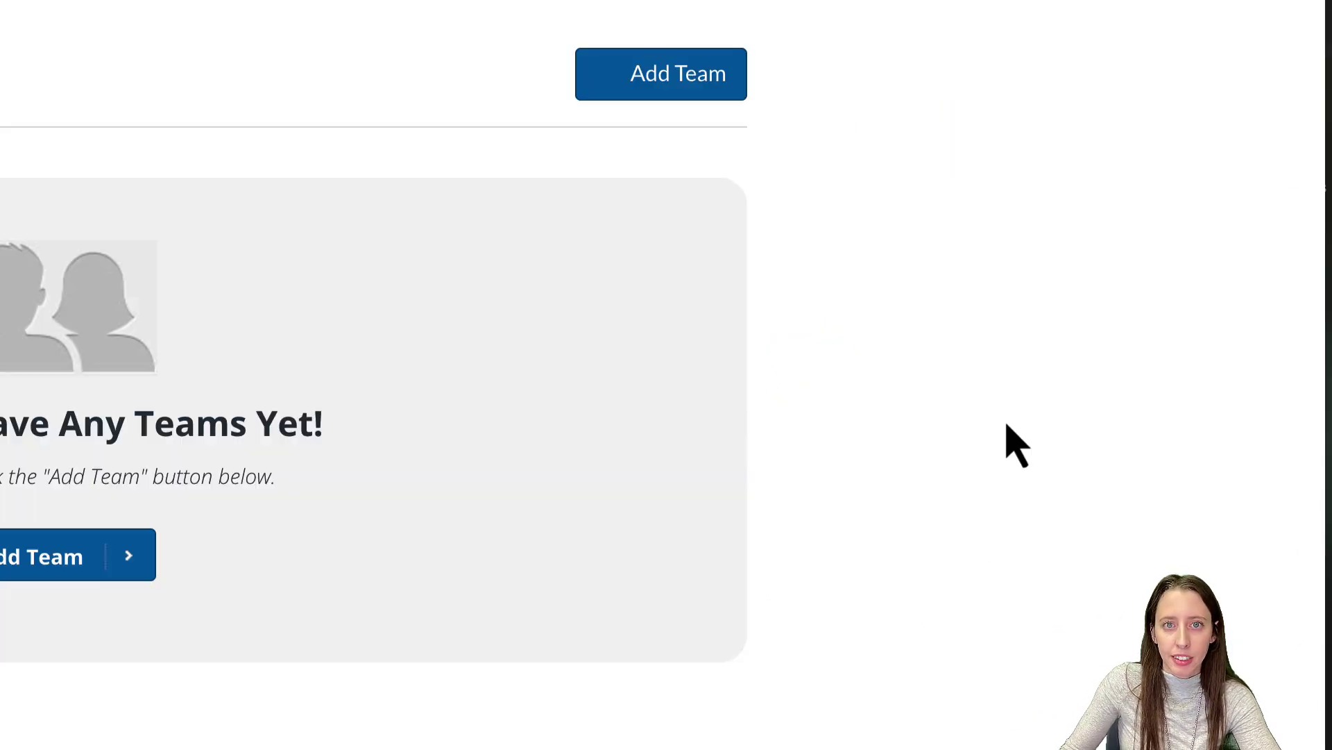